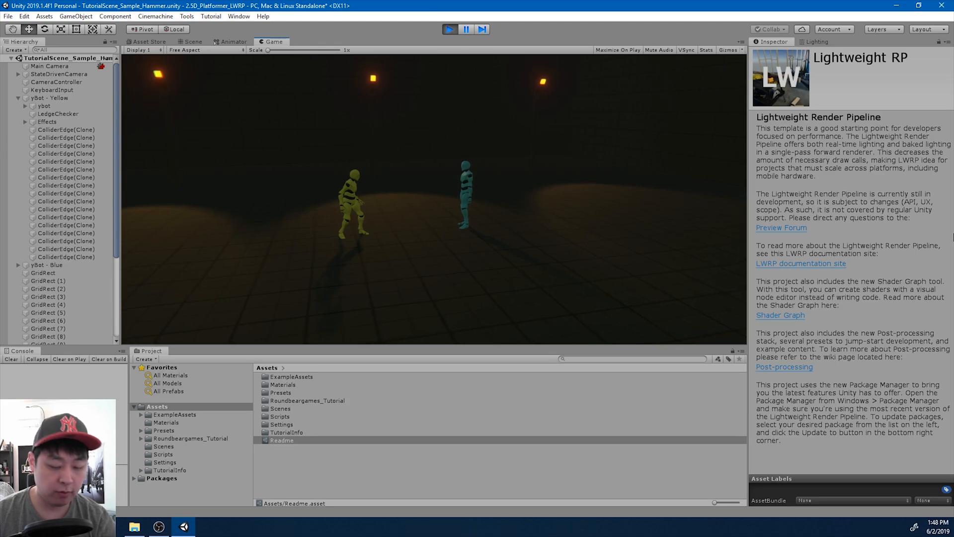
- Test the yellow character's running turns in both directions in the running game and end play mode
{"action": "key", "text": "a"}
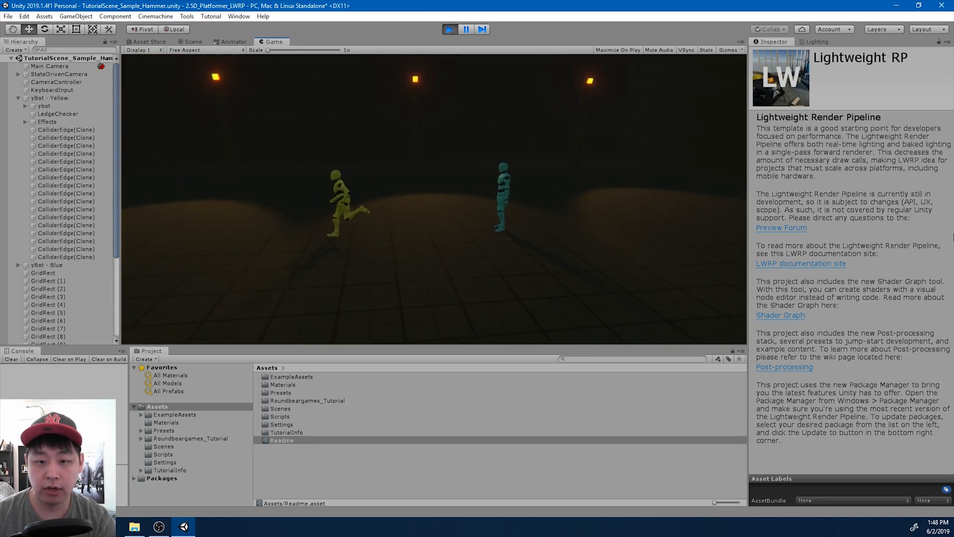
{"action": "key", "text": "d"}
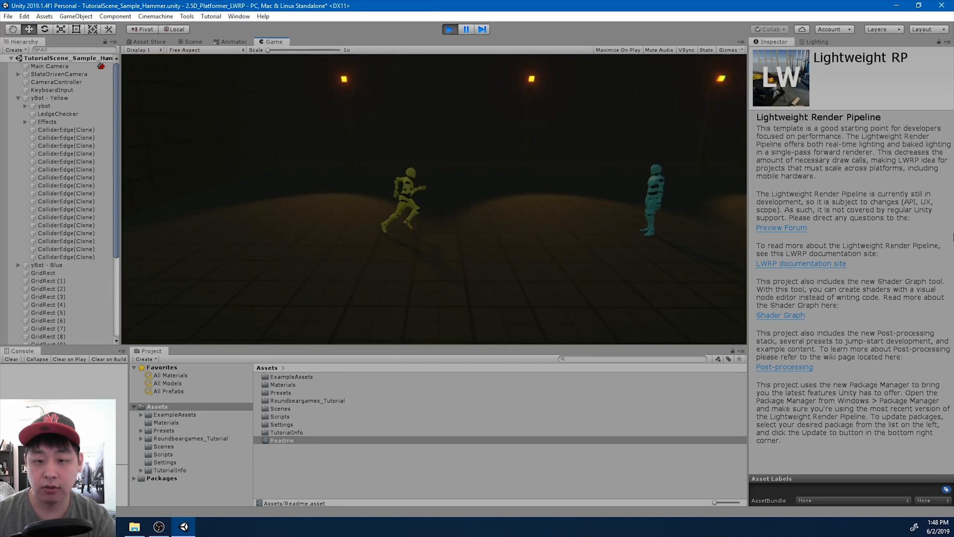
{"action": "left_click", "coordinate": [449, 29]}
- Examine the conditions of the RunToStop transitions to Running and Idle in the ybot object's Animator graph
{"action": "left_click", "coordinate": [58, 107]}
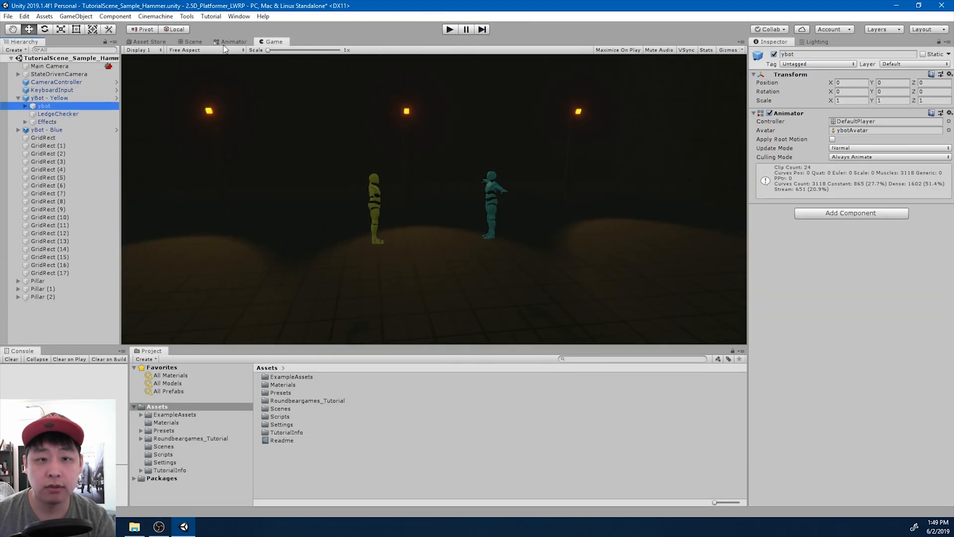
{"action": "left_click", "coordinate": [228, 41]}
{"action": "left_click", "coordinate": [453, 160]}
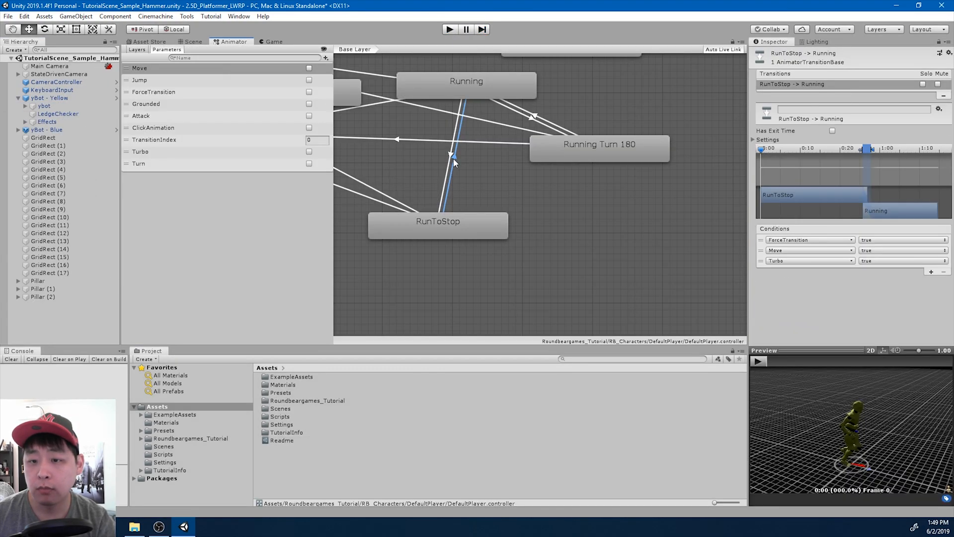
{"action": "middle_click_drag", "start_coordinate": [648, 230], "coordinate": [632, 259]}
{"action": "middle_click_drag", "start_coordinate": [567, 232], "coordinate": [606, 251]}
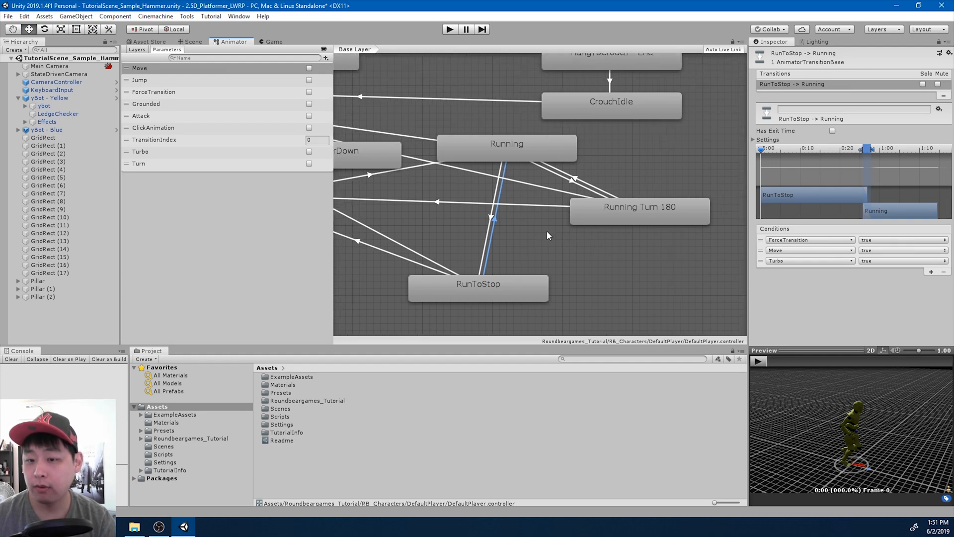
{"action": "middle_click_drag", "start_coordinate": [546, 231], "coordinate": [627, 250]}
{"action": "scroll", "coordinate": [616, 242], "scroll_direction": "down", "scroll_amount": 3}
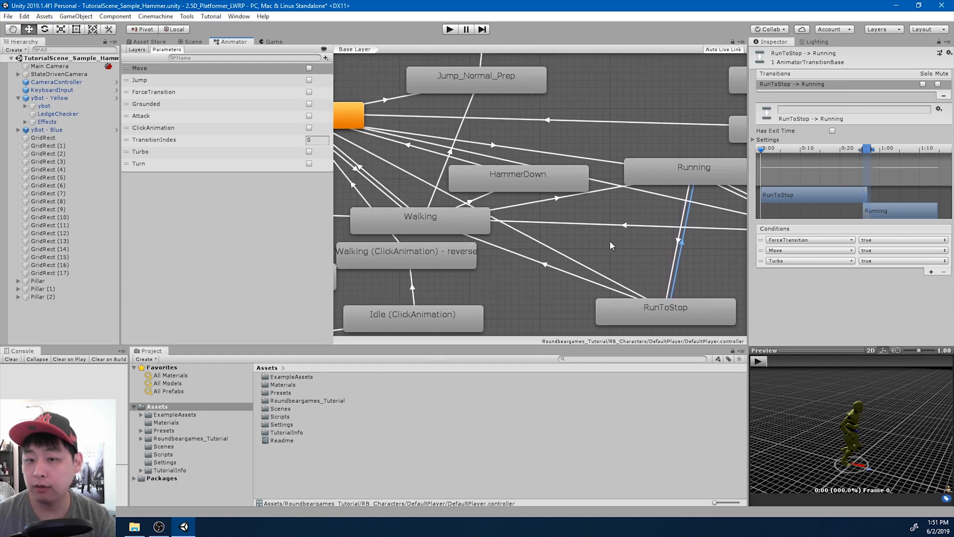
{"action": "left_click", "coordinate": [544, 240]}
{"action": "middle_click_drag", "start_coordinate": [584, 240], "coordinate": [530, 229]}
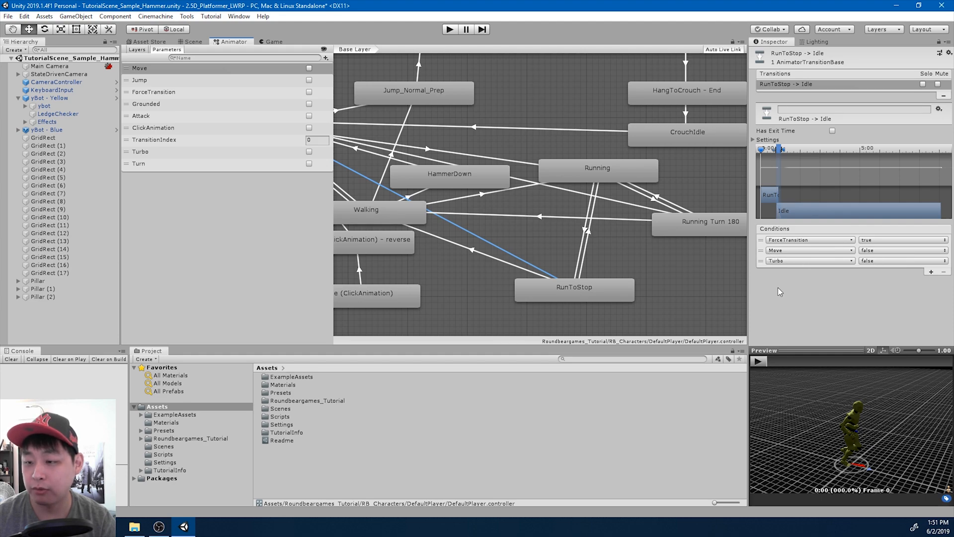
- Search the project assets for "checkturb" and open the CheckTurbo script in Visual Studio
{"action": "left_click", "coordinate": [621, 358]}
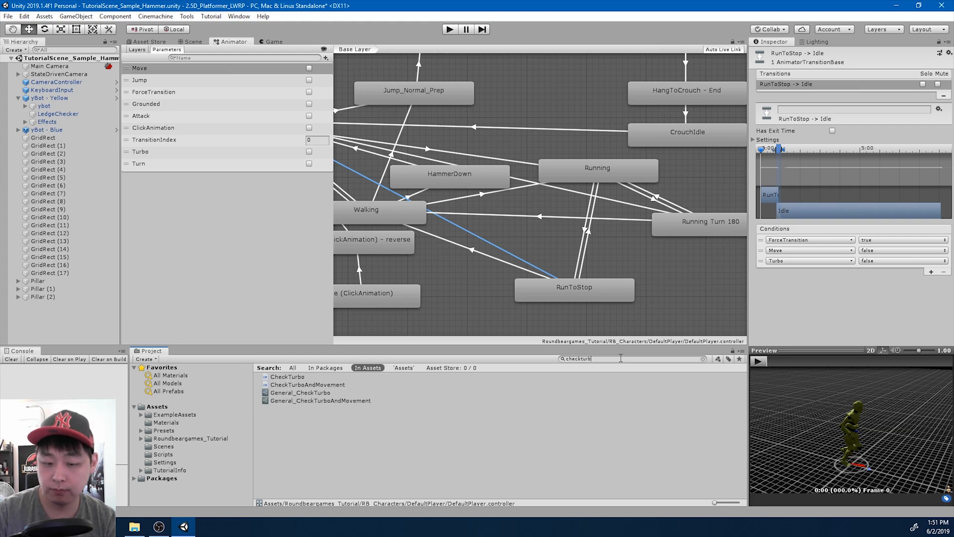
{"action": "key", "text": "Down"}
{"action": "key", "text": "Return"}
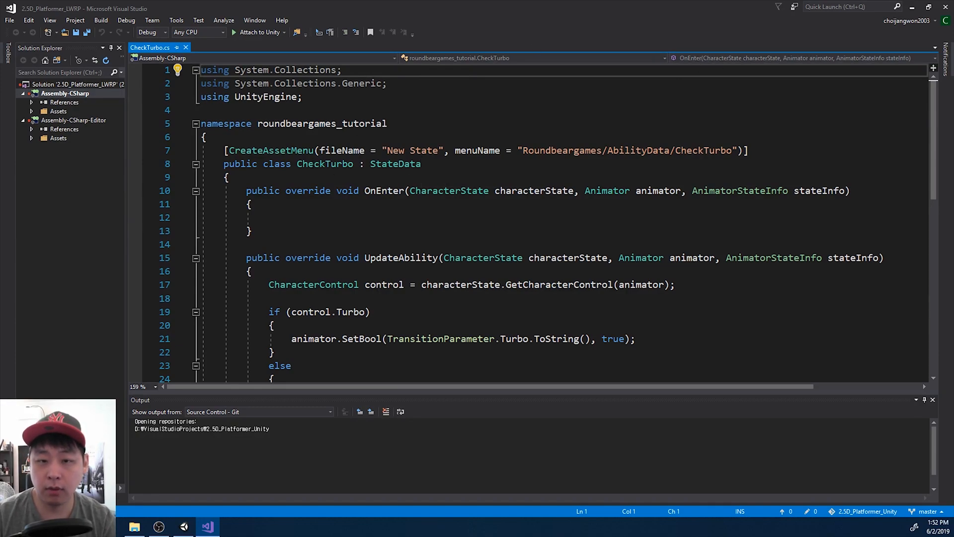
- Declare the field "public bool MustRequireMovement;" at the start of the CheckTurbo class
{"action": "left_click", "coordinate": [293, 177]}
{"action": "key", "text": "Return"}
{"action": "key", "text": "Return"}
{"action": "key", "text": "Up"}
{"action": "type", "text": "public bool M"}
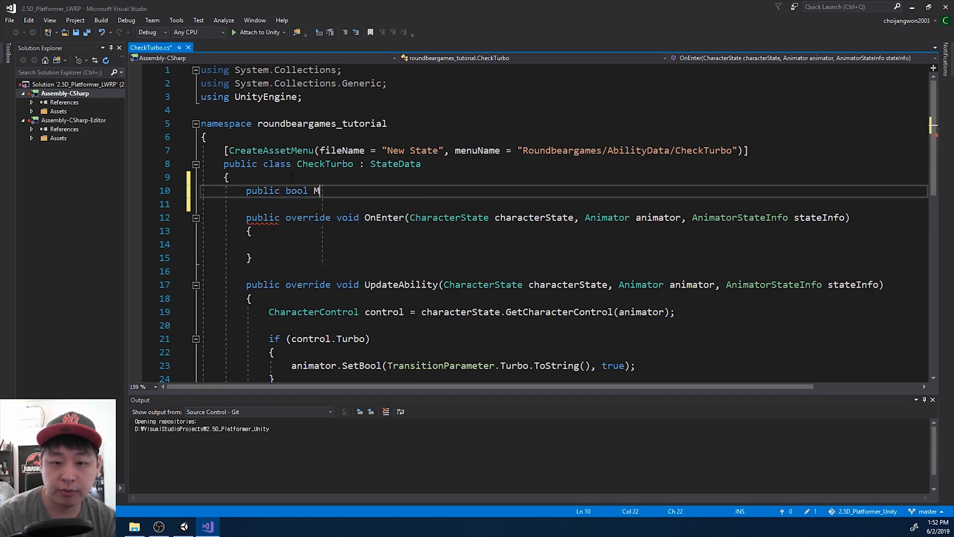
{"action": "type", "text": "ustRequireMovement;"}
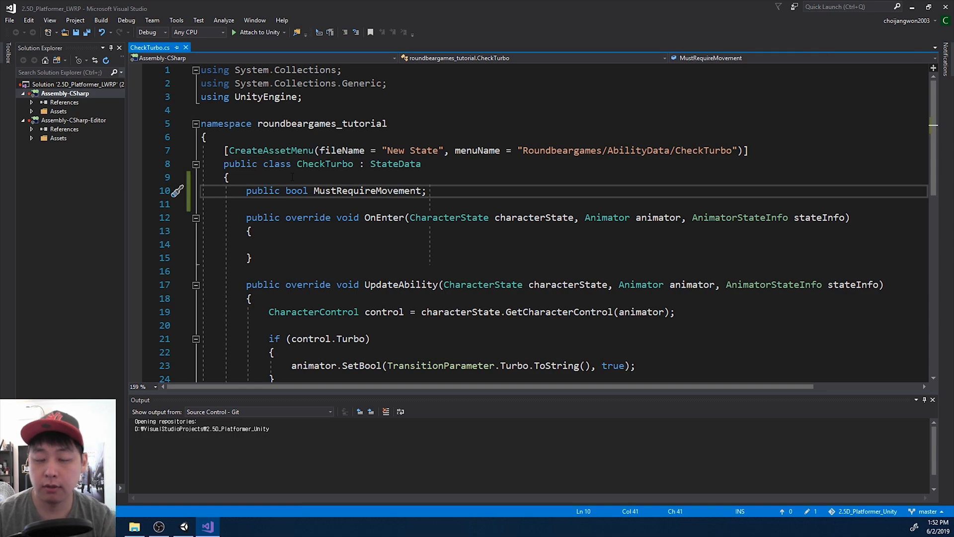
- Add an "if (MustRequireMovement)" block at the start of the control.Turbo branch in UpdateAbility
{"action": "double_click", "coordinate": [378, 191]}
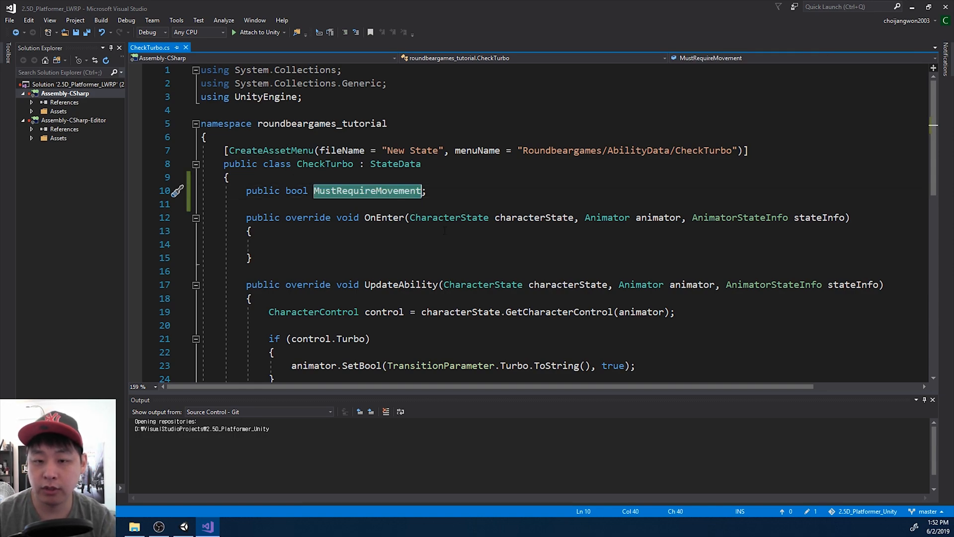
{"action": "scroll", "coordinate": [445, 230], "scroll_direction": "down", "scroll_amount": 3}
{"action": "left_click", "coordinate": [378, 232]}
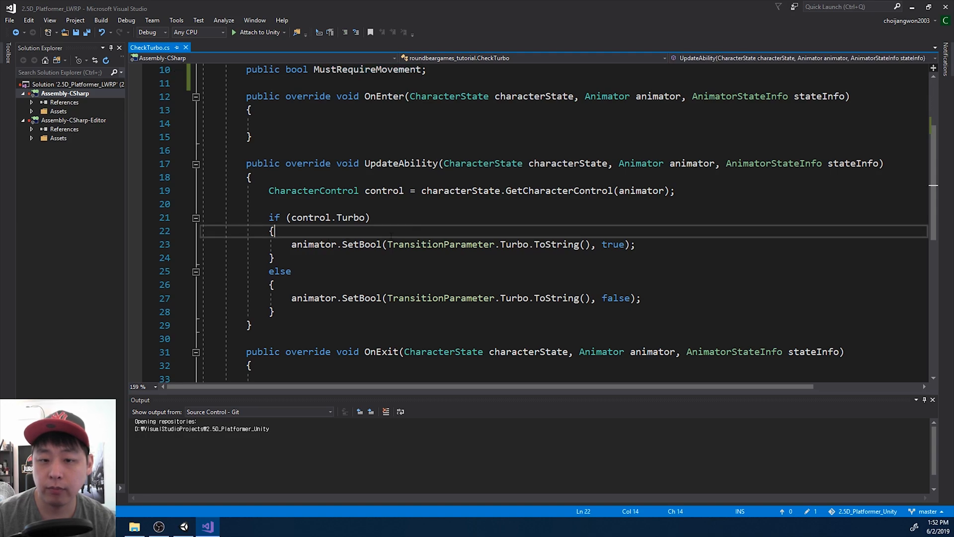
{"action": "key", "text": "Return"}
{"action": "type", "text": "if (MustRequireMovement)"}
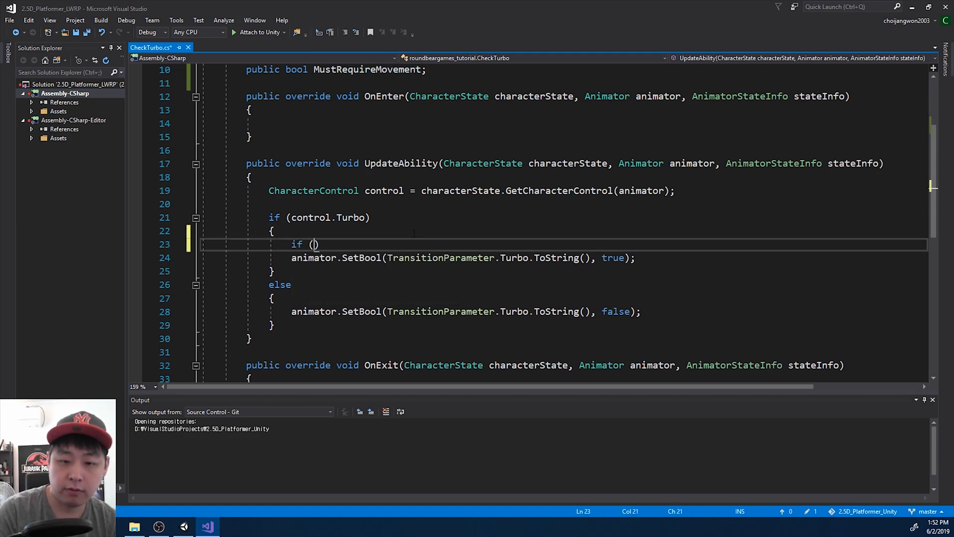
{"action": "key", "text": "Return"}
{"action": "type", "text": "{"}
{"action": "key", "text": "Return"}
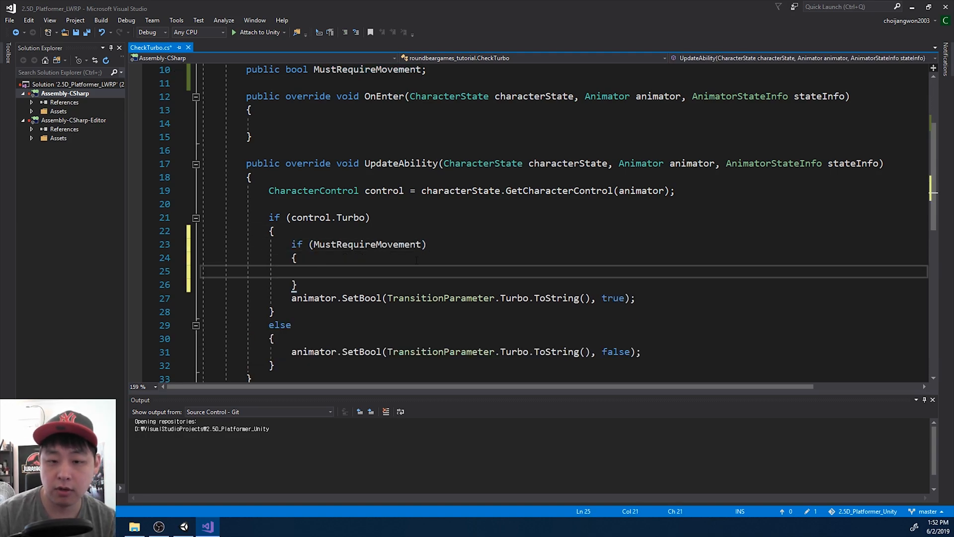
- Nest an "if (control.MoveLeft || control.MoveRight)" block inside the MustRequireMovement condition
{"action": "left_click", "coordinate": [382, 297]}
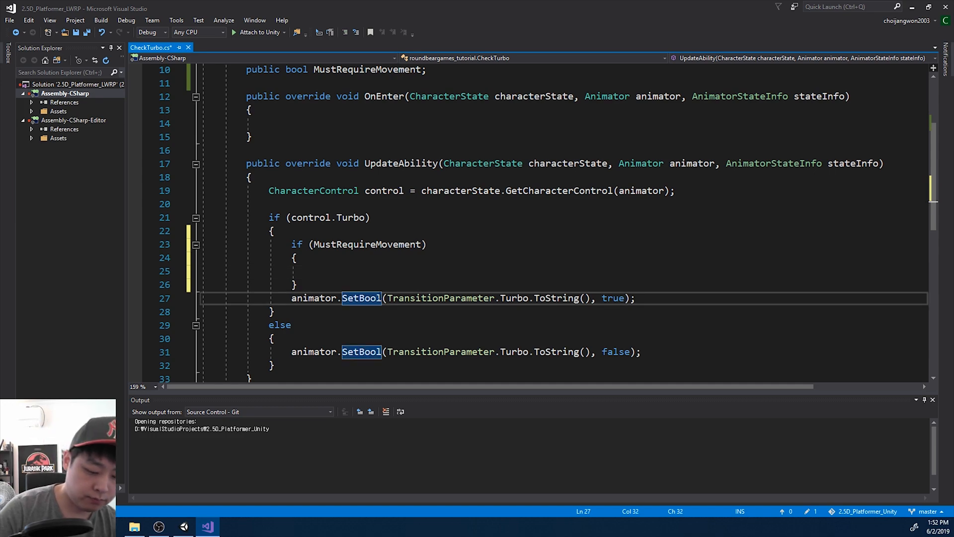
{"action": "key", "text": "Up"}
{"action": "key", "text": "Up"}
{"action": "type", "text": "if "}
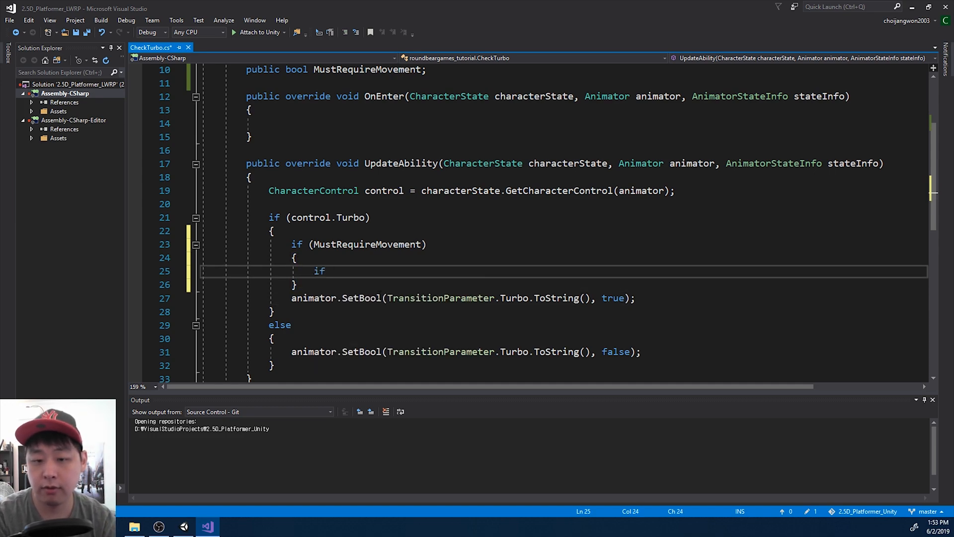
{"action": "type", "text": "(control."}
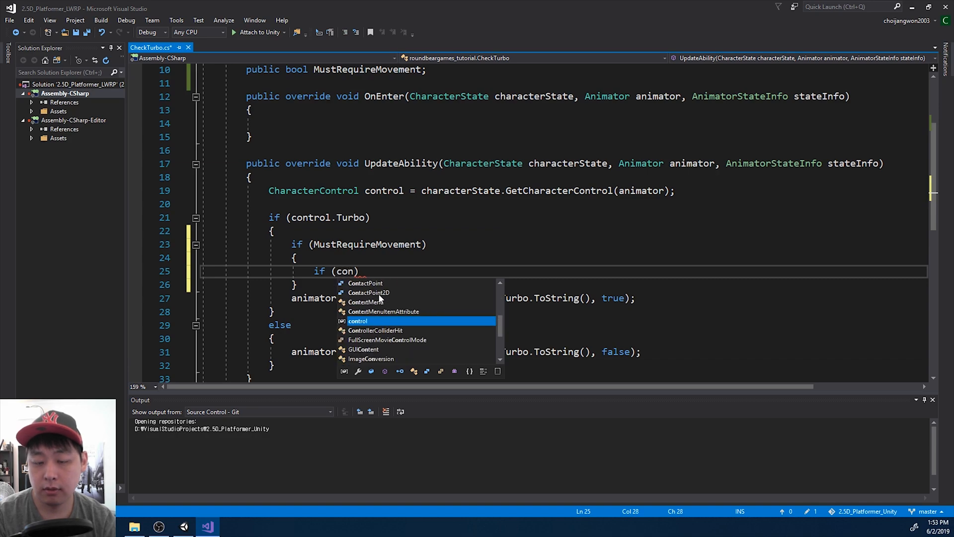
{"action": "type", "text": "Le"}
{"action": "key", "text": "Down"}
{"action": "key", "text": "space"}
{"action": "type", "text": "|| control"}
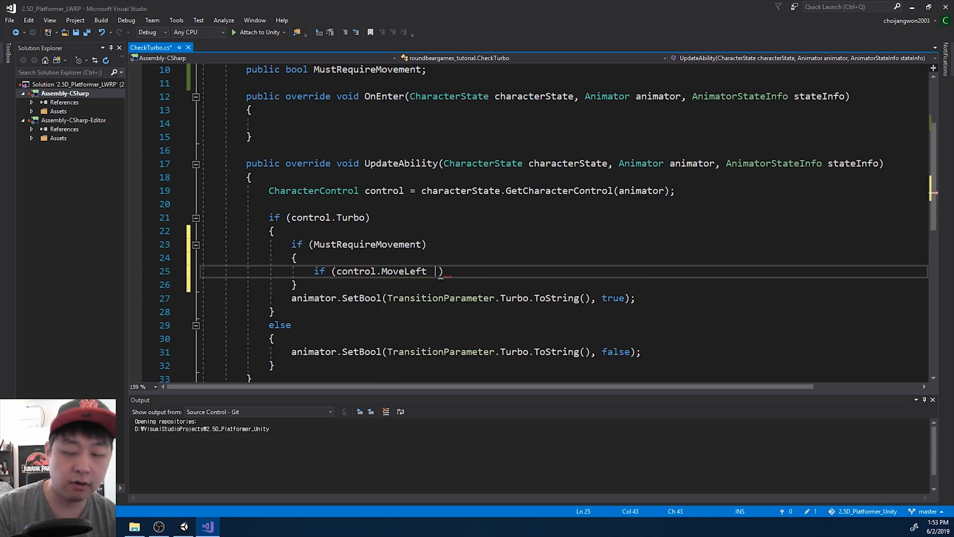
{"action": "type", "text": ".MoveRight)"}
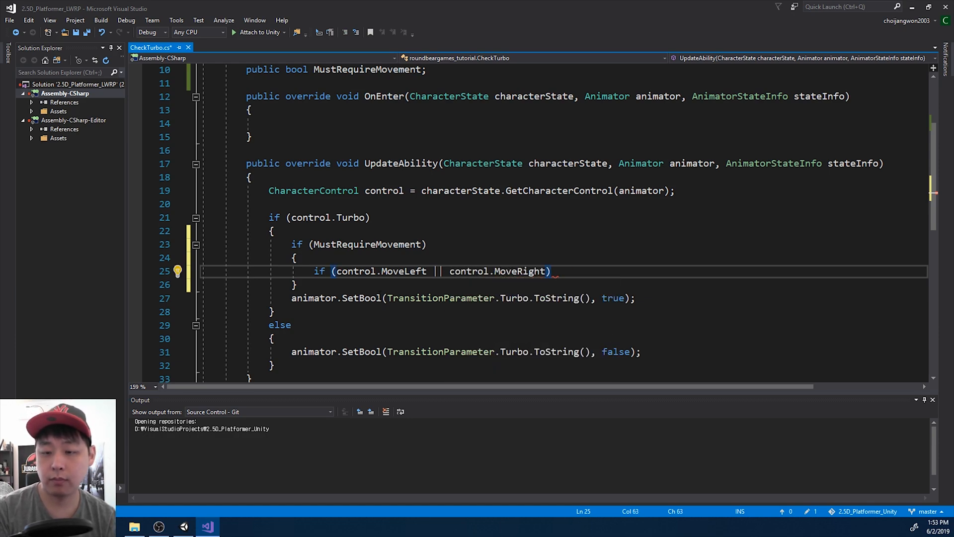
{"action": "key", "text": "Return"}
{"action": "type", "text": "{"}
{"action": "key", "text": "Return"}
- Move the SetBool line that sets Turbo to true into the nested MoveLeft/MoveRight block
{"action": "left_click_drag", "start_coordinate": [652, 346], "coordinate": [291, 339]}
{"action": "key", "text": "ctrl+x"}
{"action": "left_click", "coordinate": [364, 301]}
{"action": "key", "text": "ctrl+v"}
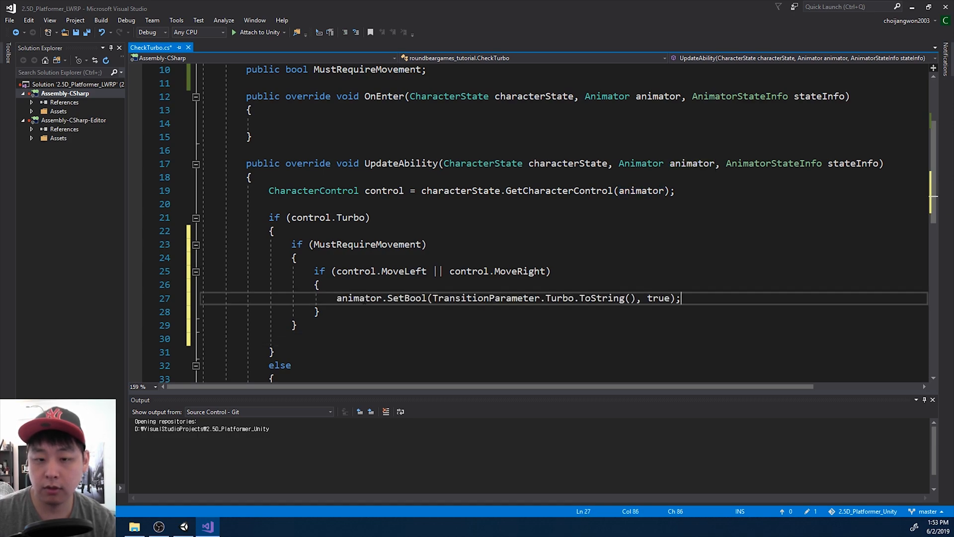
- Add an else branch to the MustRequireMovement condition containing a copy of the SetBool Turbo true line, and save the script
{"action": "left_click", "coordinate": [359, 324]}
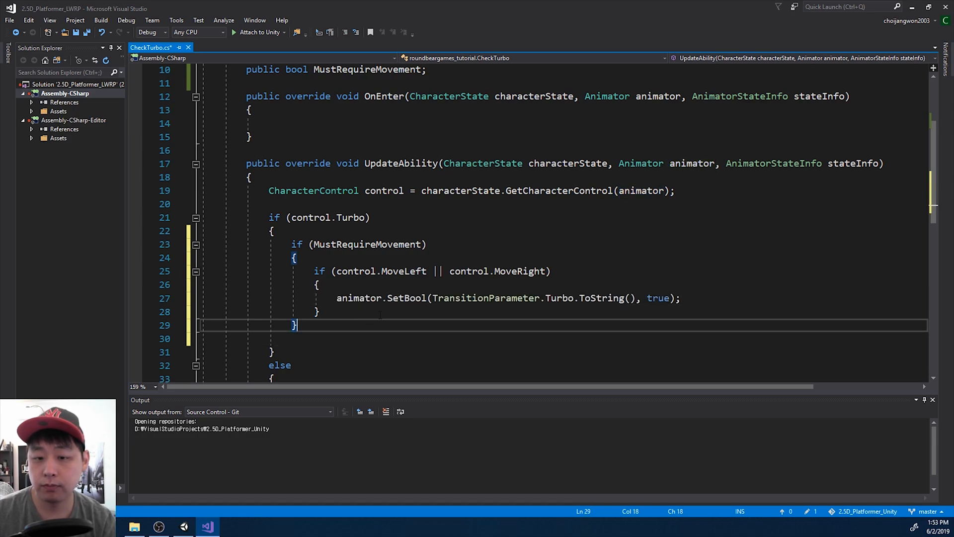
{"action": "scroll", "coordinate": [348, 308], "scroll_direction": "down", "scroll_amount": 1}
{"action": "key", "text": "Down"}
{"action": "type", "text": "else"}
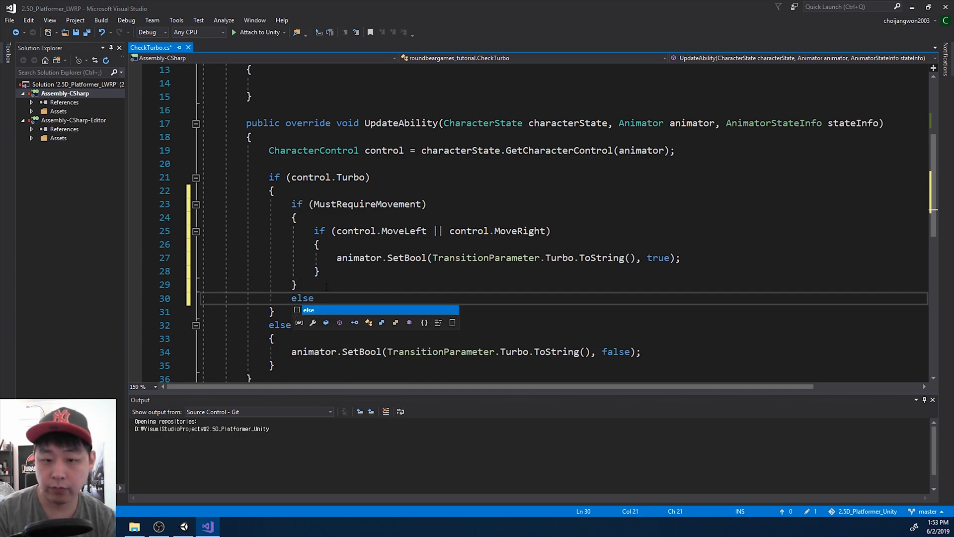
{"action": "type", "text": " {"}
{"action": "key", "text": "Return"}
{"action": "left_click_drag", "start_coordinate": [725, 256], "coordinate": [337, 258]}
{"action": "key", "text": "ctrl+c"}
{"action": "left_click", "coordinate": [345, 329]}
{"action": "key", "text": "ctrl+v"}
{"action": "scroll", "coordinate": [378, 318], "scroll_direction": "down", "scroll_amount": 1}
{"action": "left_click", "coordinate": [383, 298]}
{"action": "key", "text": "ctrl+s"}
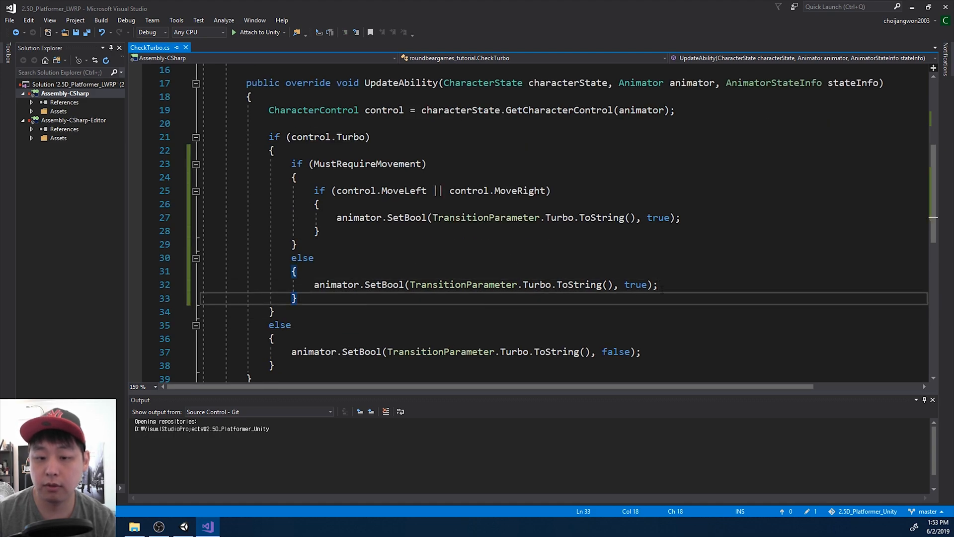
{"action": "scroll", "coordinate": [596, 293], "scroll_direction": "down", "scroll_amount": 1}
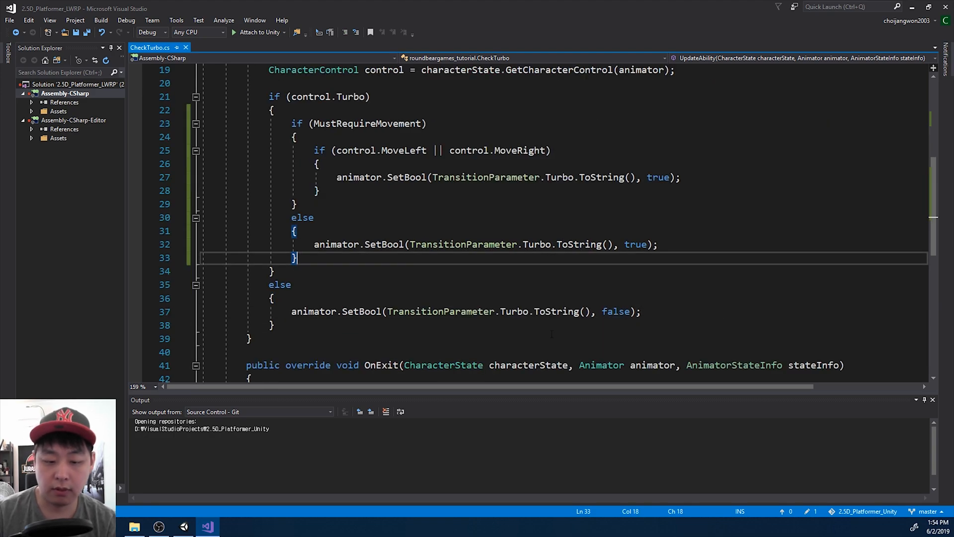
- Switch to Unity, open the States folder under Roundbeargames_Tutorial/RB_Characters, and enlarge the asset browser area slightly
{"action": "left_click", "coordinate": [184, 526]}
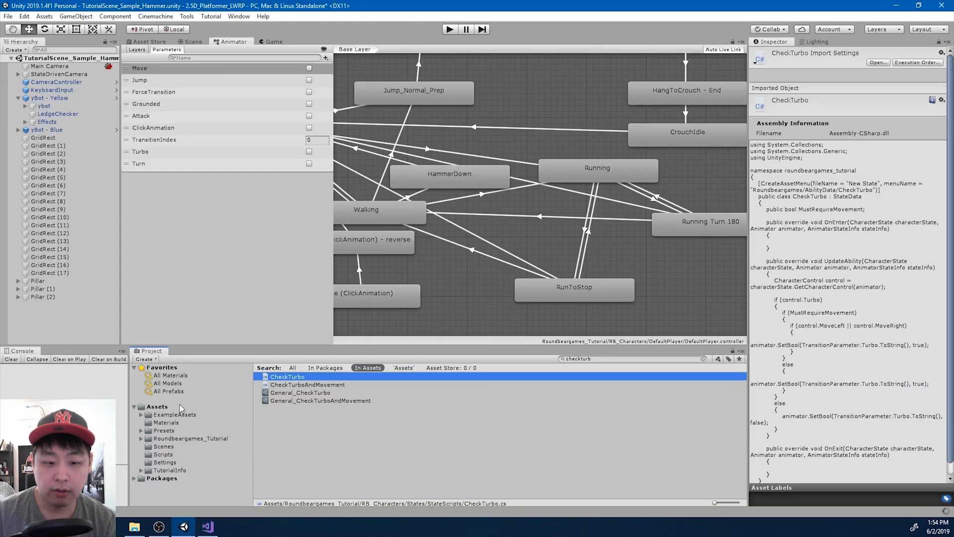
{"action": "left_click", "coordinate": [177, 439]}
{"action": "double_click", "coordinate": [307, 404]}
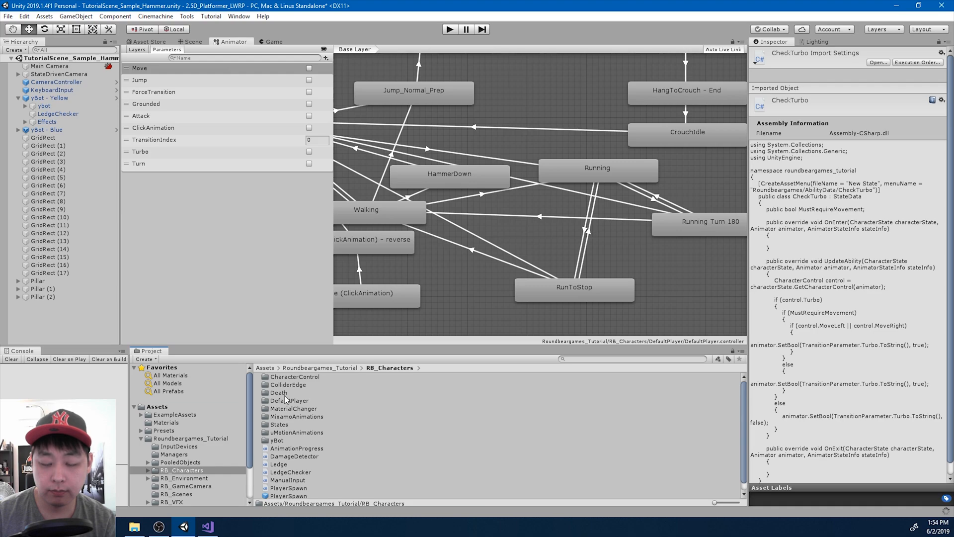
{"action": "left_click", "coordinate": [281, 426]}
{"action": "double_click", "coordinate": [281, 426]}
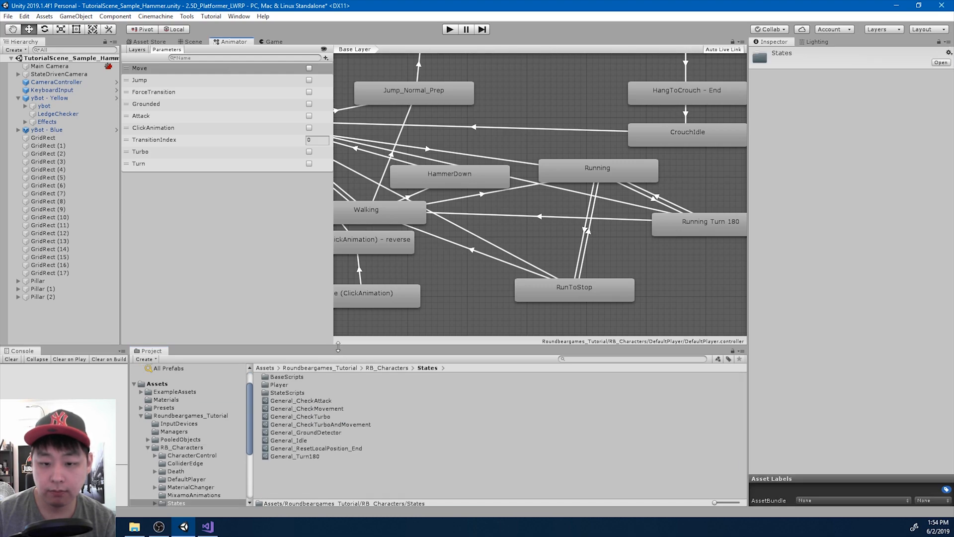
{"action": "left_click_drag", "start_coordinate": [338, 344], "coordinate": [339, 332]}
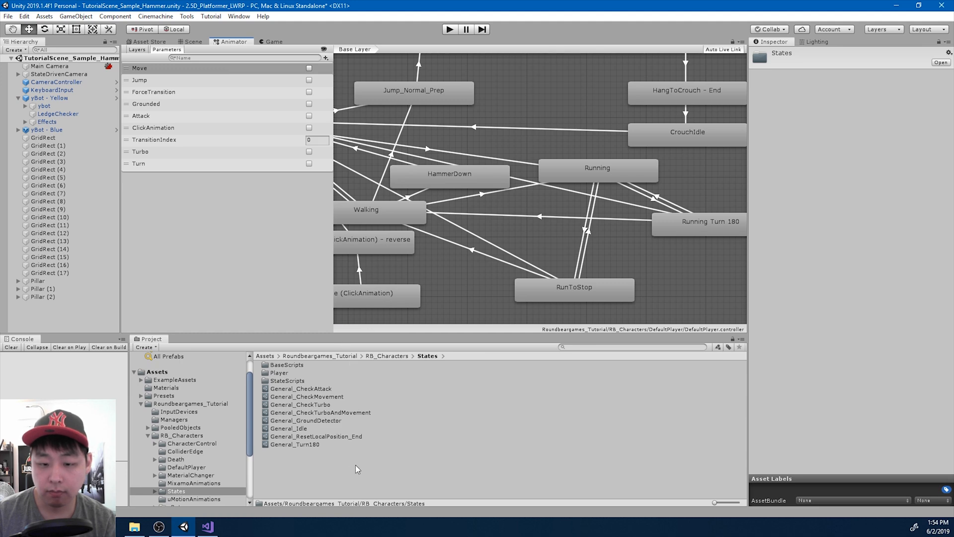
- Create a CheckTurbo ability data asset in the States folder, named General_CheckTurbo_RequireMovement
{"action": "right_click", "coordinate": [314, 470]}
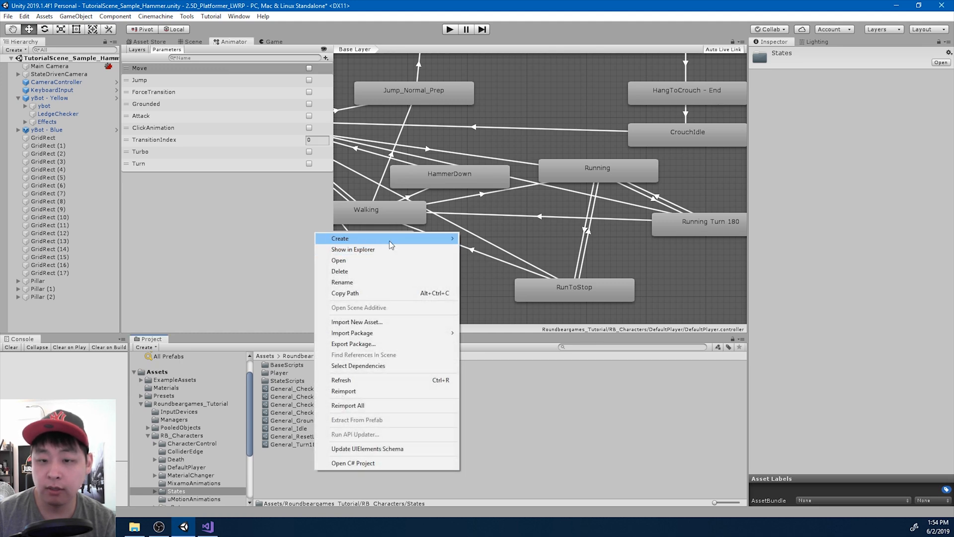
{"action": "mouse_move", "coordinate": [438, 241]}
{"action": "mouse_move", "coordinate": [537, 80]}
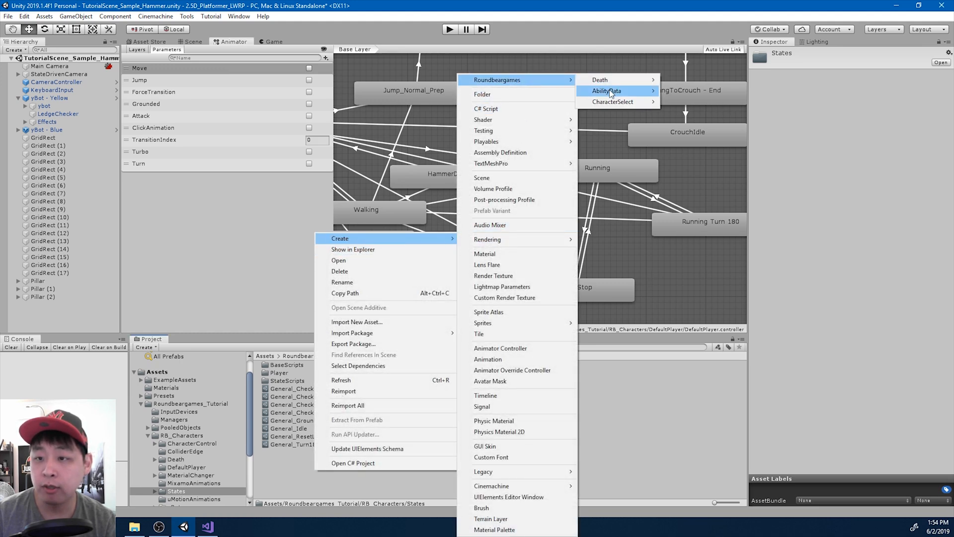
{"action": "mouse_move", "coordinate": [616, 92]}
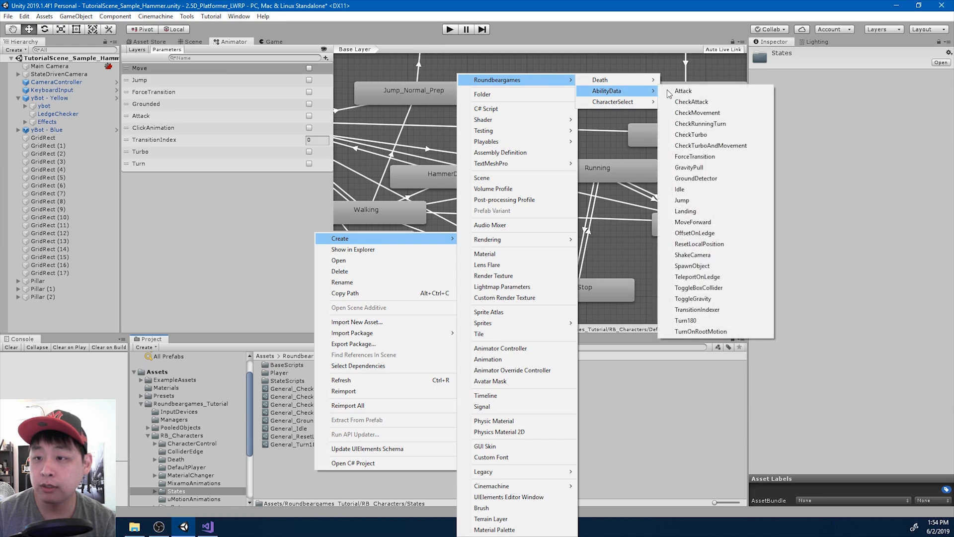
{"action": "left_click", "coordinate": [709, 135]}
{"action": "type", "text": "G"}
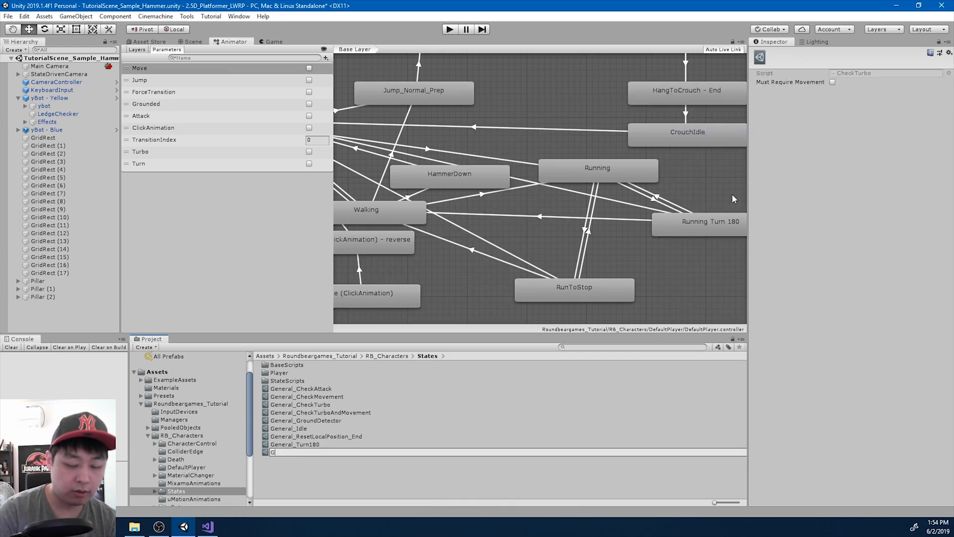
{"action": "type", "text": "eneral_CheckTurbo_Require"}
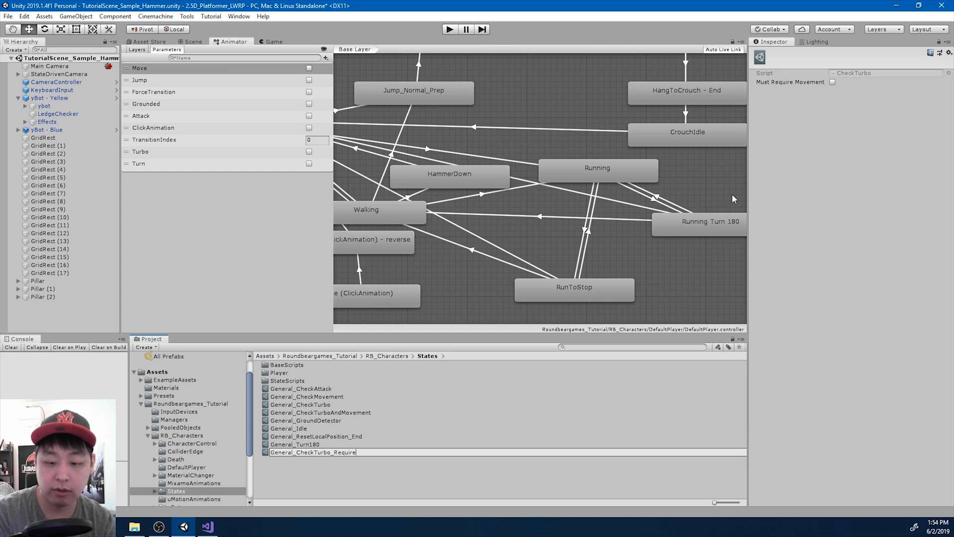
{"action": "type", "text": "Movement"}
{"action": "key", "text": "Return"}
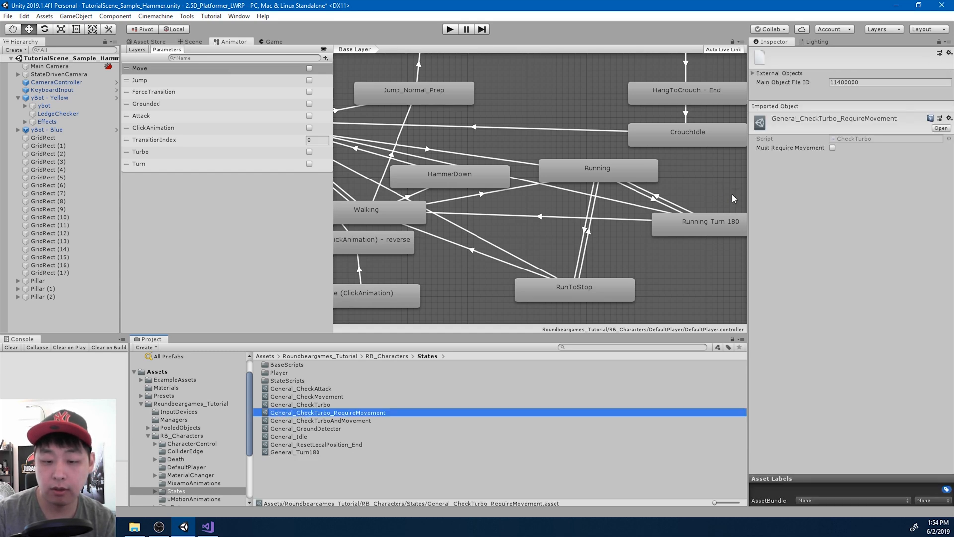
- Enable Must Require Movement on the General_CheckTurbo_RequireMovement asset and compare its setting with the General_CheckTurbo asset
{"action": "left_click", "coordinate": [832, 148]}
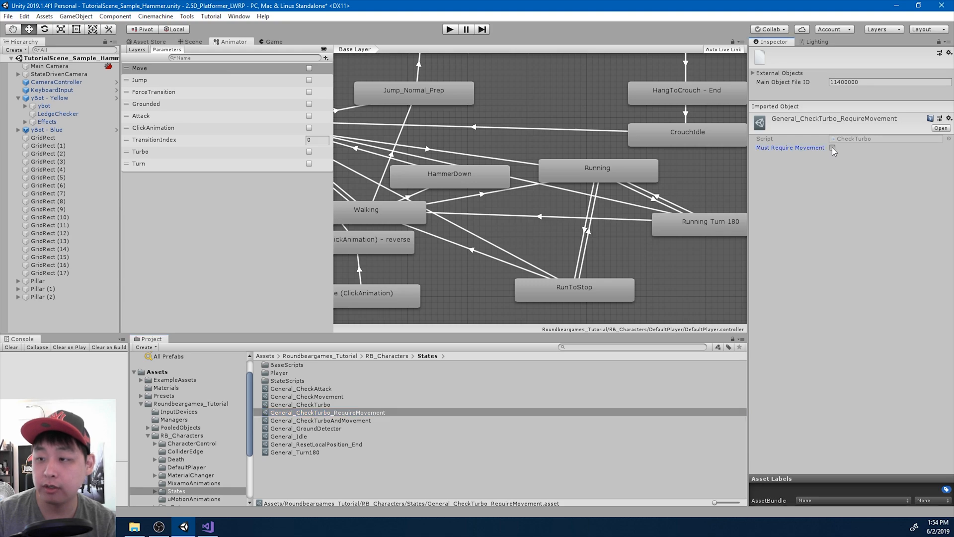
{"action": "left_click", "coordinate": [309, 404]}
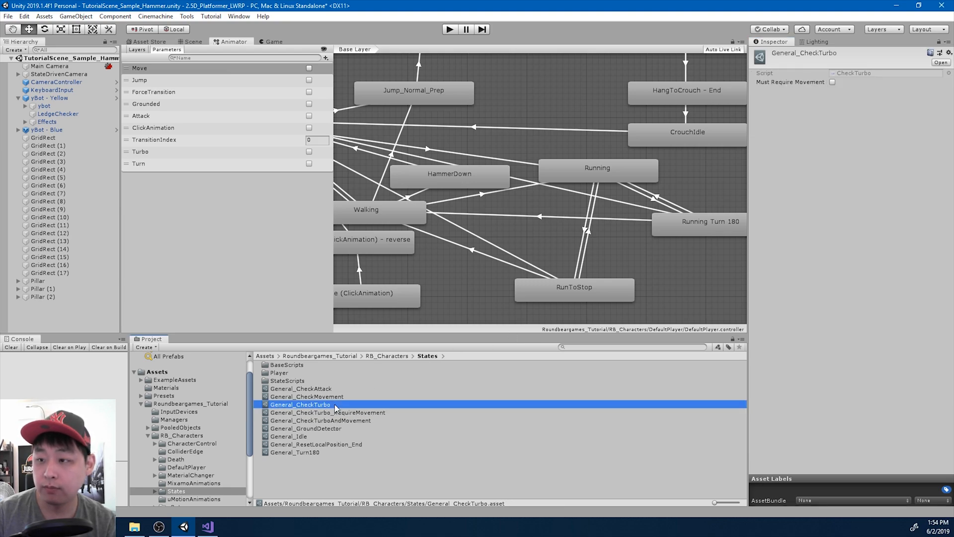
{"action": "key", "text": "Down"}
{"action": "key", "text": "Up"}
{"action": "key", "text": "Down"}
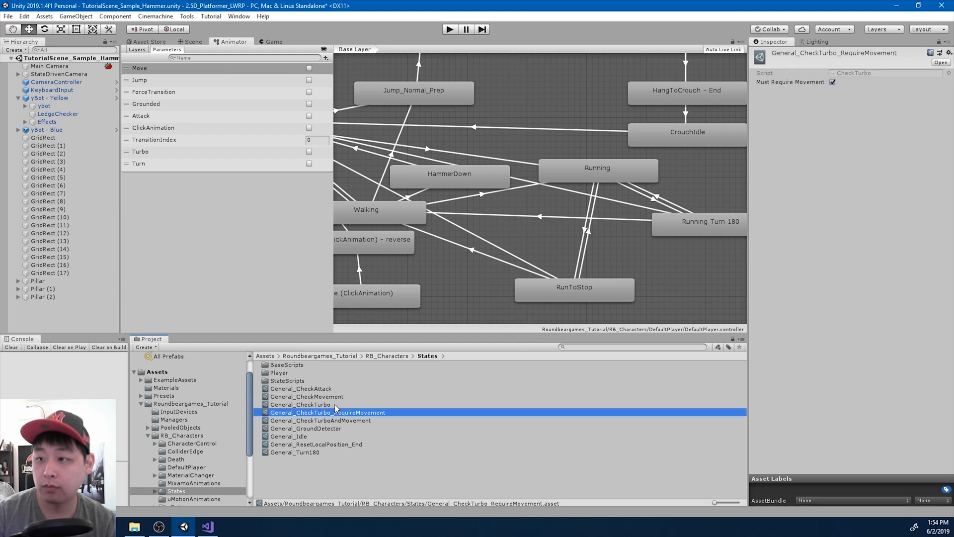
- In the RunToStop state's ability data list, replace General_CheckTurbo in Element 0 with General_CheckTurbo_RequireMovement
{"action": "middle_click_drag", "start_coordinate": [685, 258], "coordinate": [763, 231]}
{"action": "middle_click_drag", "start_coordinate": [615, 222], "coordinate": [564, 229]}
{"action": "left_click", "coordinate": [564, 228]}
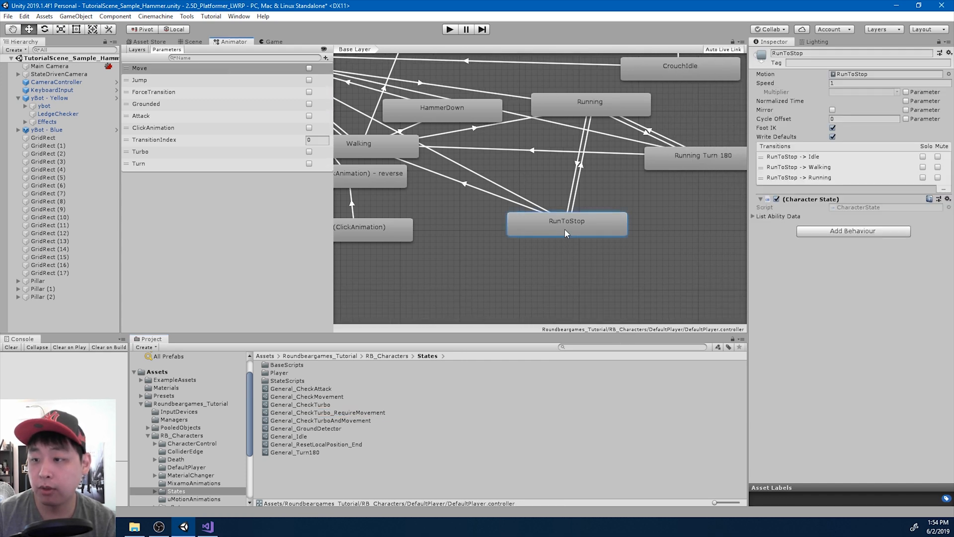
{"action": "left_click", "coordinate": [753, 216]}
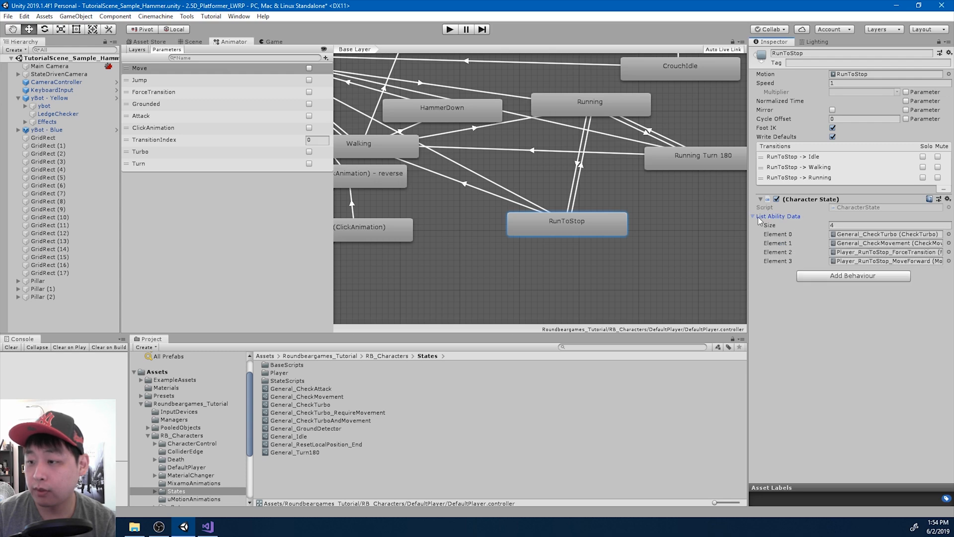
{"action": "left_click", "coordinate": [865, 243]}
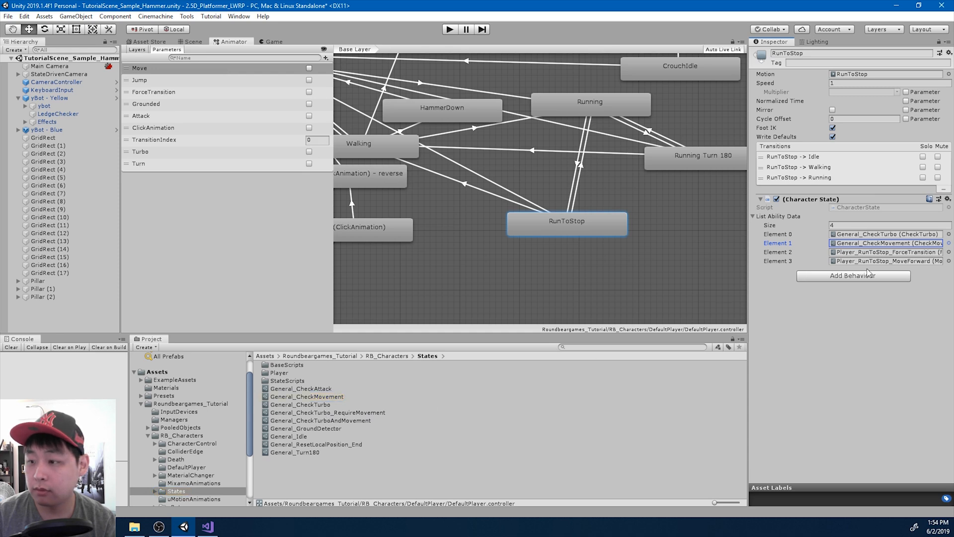
{"action": "left_click", "coordinate": [874, 235]}
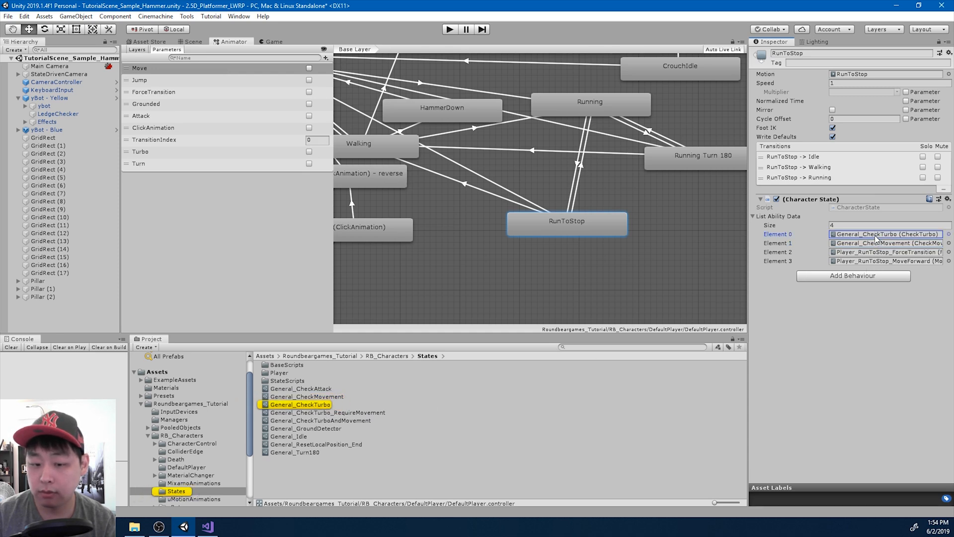
{"action": "left_click_drag", "start_coordinate": [340, 414], "coordinate": [855, 237]}
- In the Running Turn 180 state's ability data list, replace General_CheckTurbo in Element 3 with General_CheckTurbo_RequireMovement
{"action": "middle_click_drag", "start_coordinate": [496, 212], "coordinate": [443, 215]}
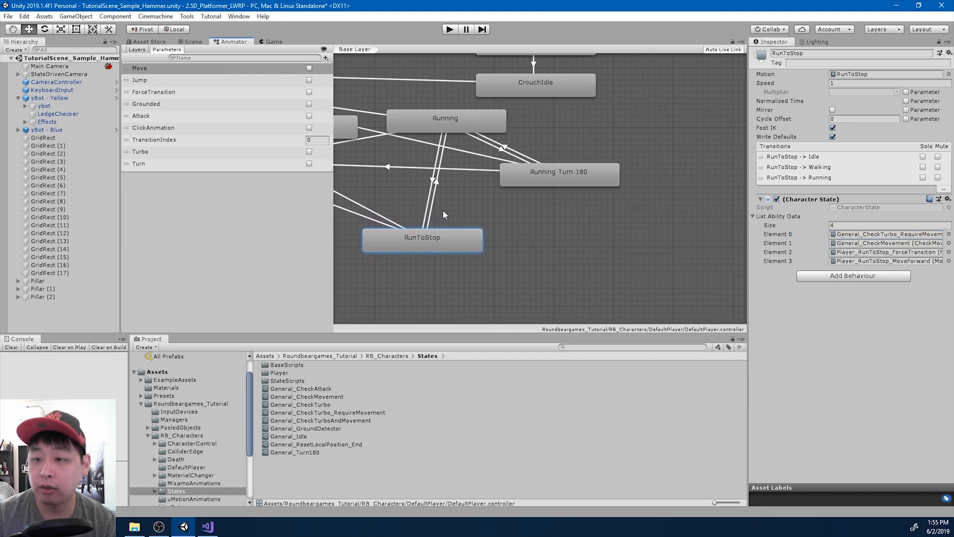
{"action": "left_click", "coordinate": [556, 180]}
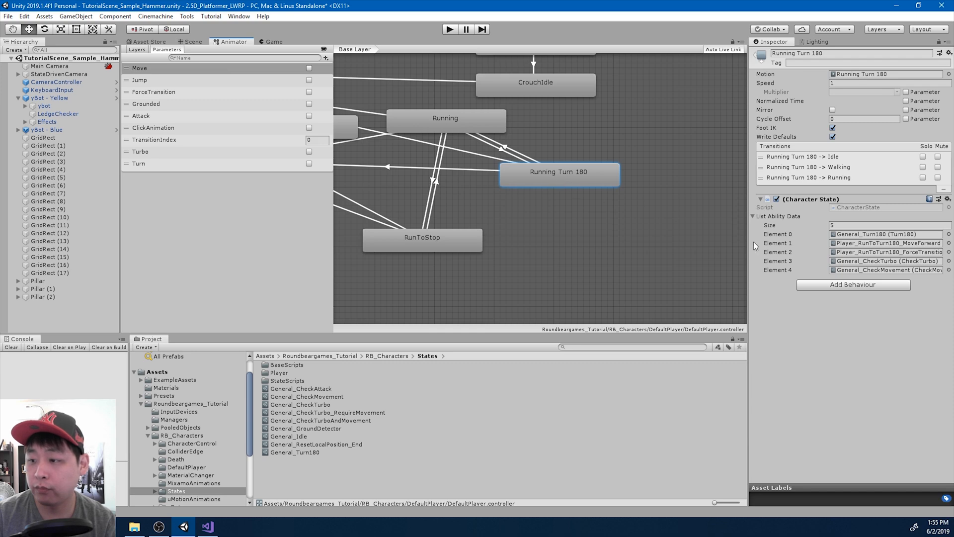
{"action": "left_click", "coordinate": [884, 262]}
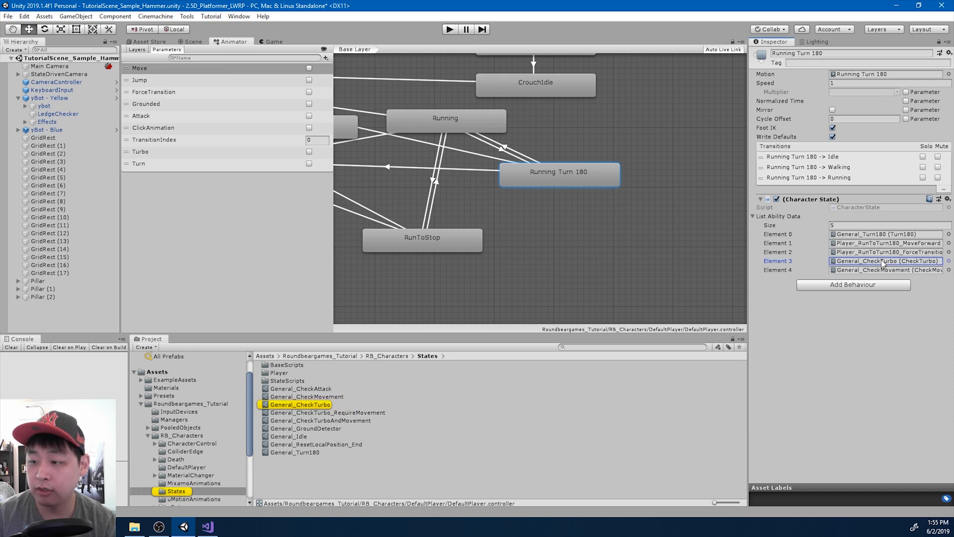
{"action": "left_click_drag", "start_coordinate": [356, 413], "coordinate": [855, 262]}
{"action": "left_click", "coordinate": [877, 260]}
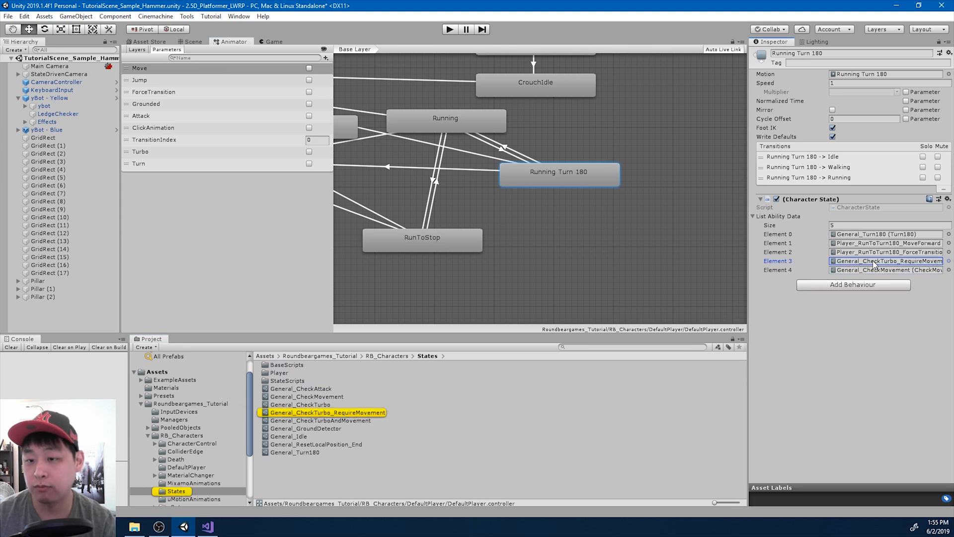
- Play-test the yellow character running and turning in both directions, check the Animator state graph, and stop play mode
{"action": "middle_click_drag", "start_coordinate": [582, 219], "coordinate": [670, 251]}
{"action": "scroll", "coordinate": [646, 256], "scroll_direction": "down", "scroll_amount": 1}
{"action": "left_click", "coordinate": [449, 30]}
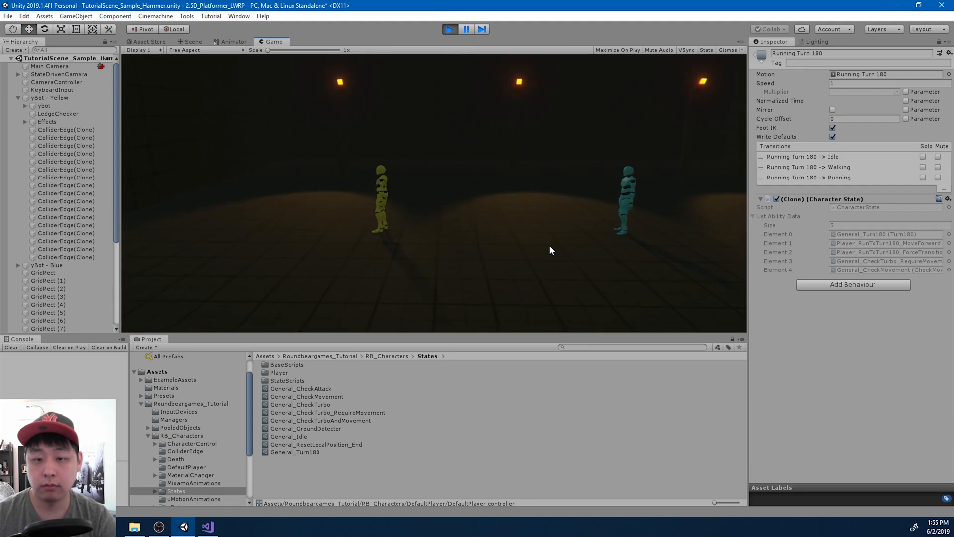
{"action": "key", "text": "shift+d"}
{"action": "key", "text": "shift+a"}
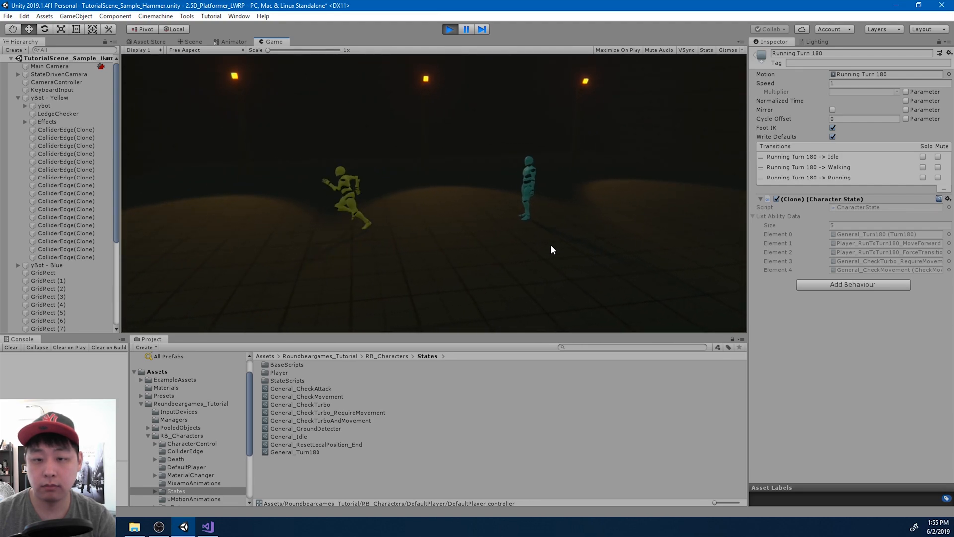
{"action": "key", "text": "shift+d"}
{"action": "key", "text": "shift+a"}
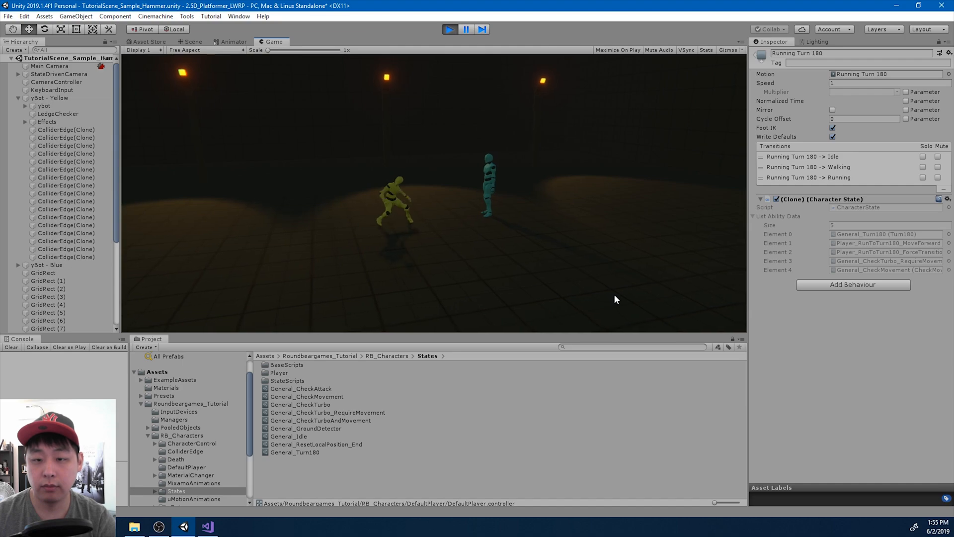
{"action": "key", "text": "shift+d"}
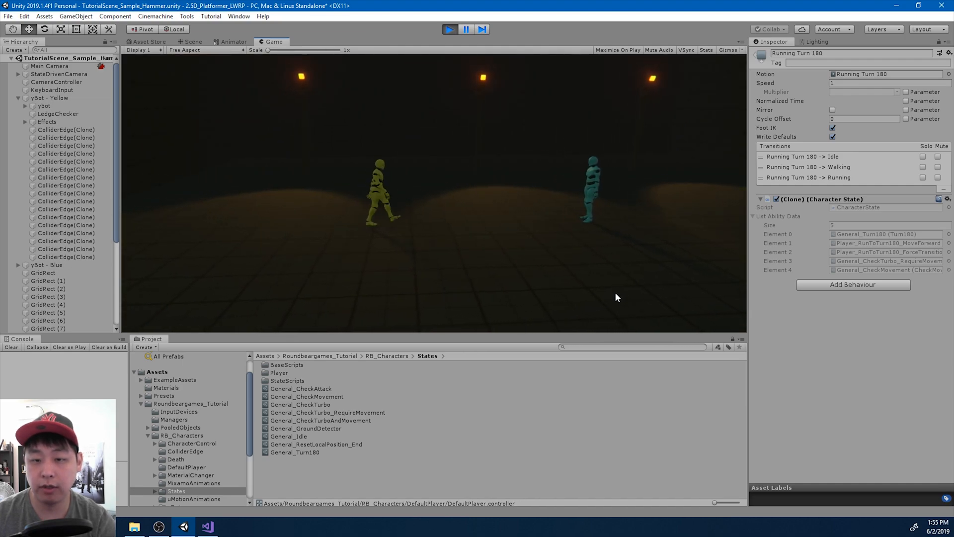
{"action": "key", "text": "shift+a"}
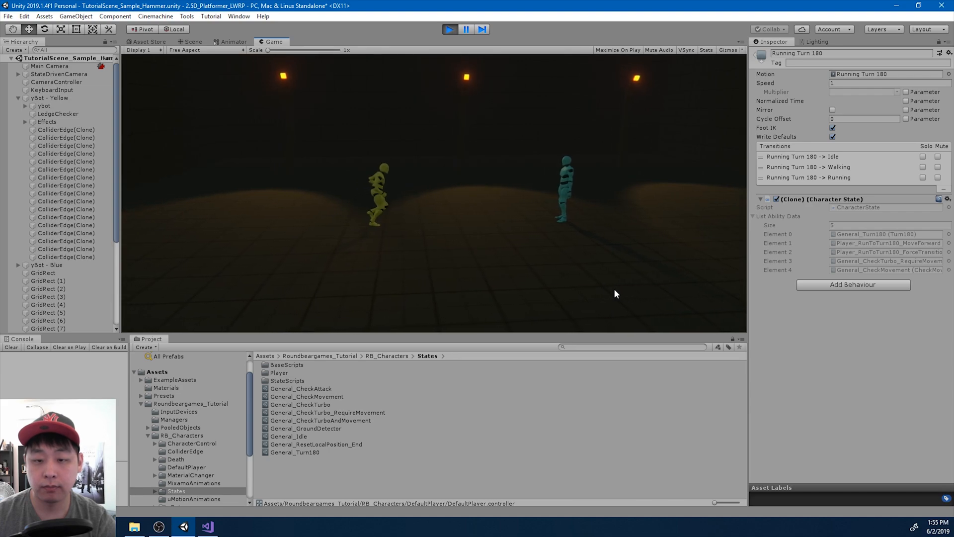
{"action": "left_click", "coordinate": [238, 41]}
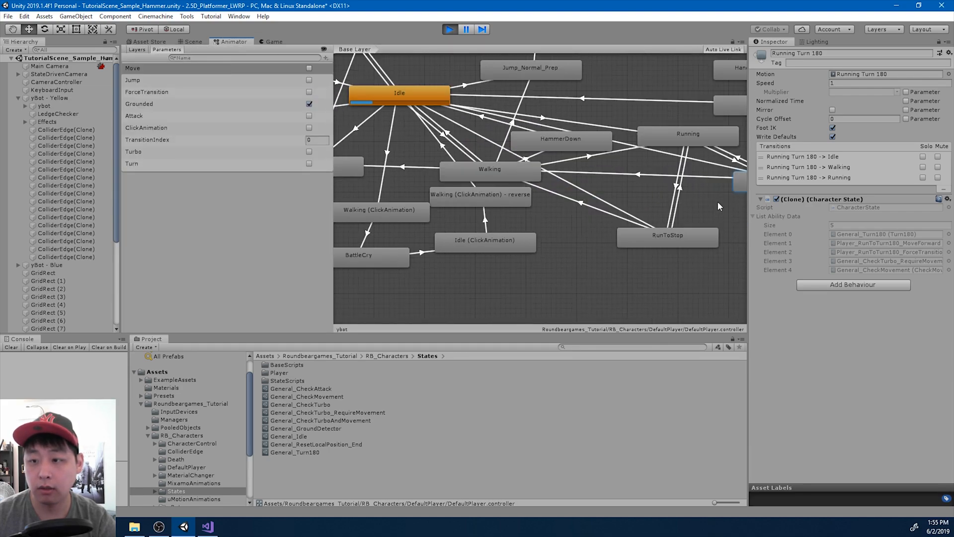
{"action": "left_click", "coordinate": [450, 30]}
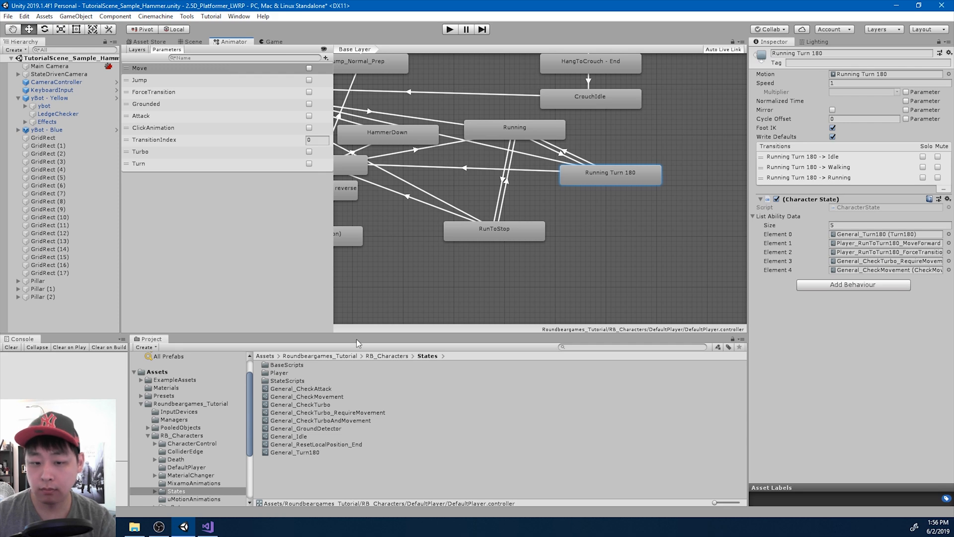
- Switch to Visual Studio and add an empty else block to the nested MoveLeft/MoveRight condition in CheckTurbo.cs
{"action": "left_click", "coordinate": [208, 526]}
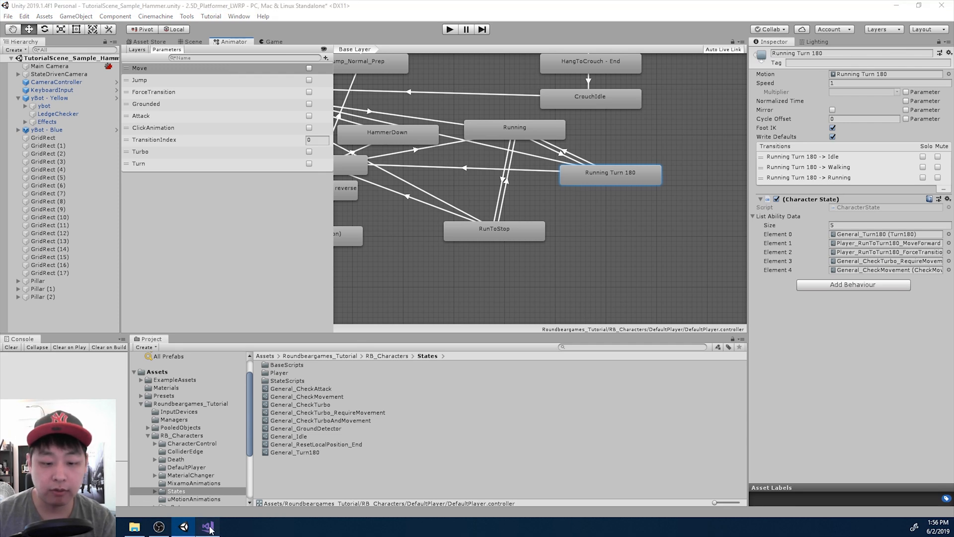
{"action": "left_click", "coordinate": [393, 192]}
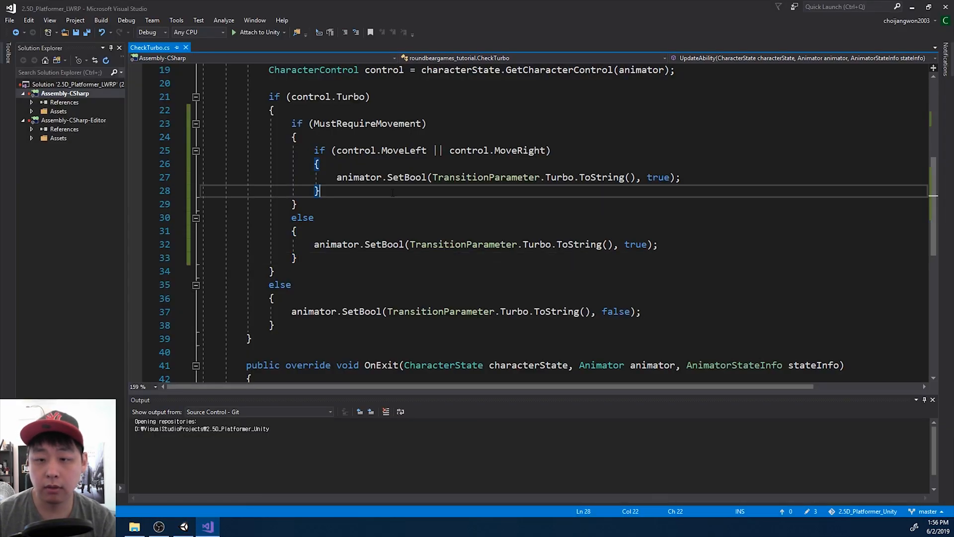
{"action": "key", "text": "Return"}
{"action": "type", "text": "else"}
{"action": "key", "text": "Tab"}
{"action": "key", "text": "Tab"}
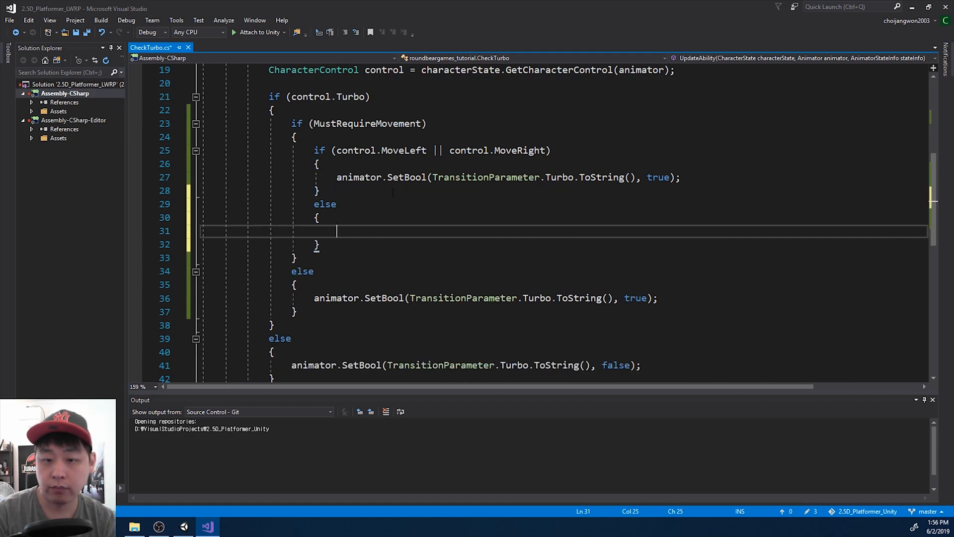
- Copy the SetBool line that sets Turbo to false into the new else block and save the script
{"action": "scroll", "coordinate": [431, 226], "scroll_direction": "down", "scroll_amount": 1}
{"action": "left_click_drag", "start_coordinate": [656, 323], "coordinate": [290, 324]}
{"action": "key", "text": "ctrl+c"}
{"action": "left_click", "coordinate": [385, 191]}
{"action": "key", "text": "ctrl+v"}
{"action": "scroll", "coordinate": [447, 199], "scroll_direction": "up", "scroll_amount": 1}
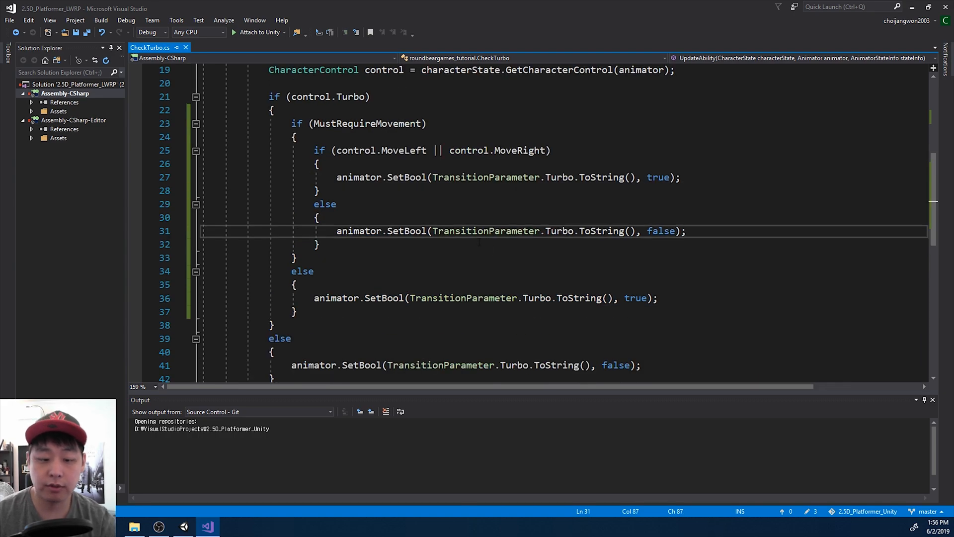
- Switch to Unity, play-test running, turning and stopping with the updated script, check the Animator graph, and stop play mode
{"action": "left_click", "coordinate": [183, 528]}
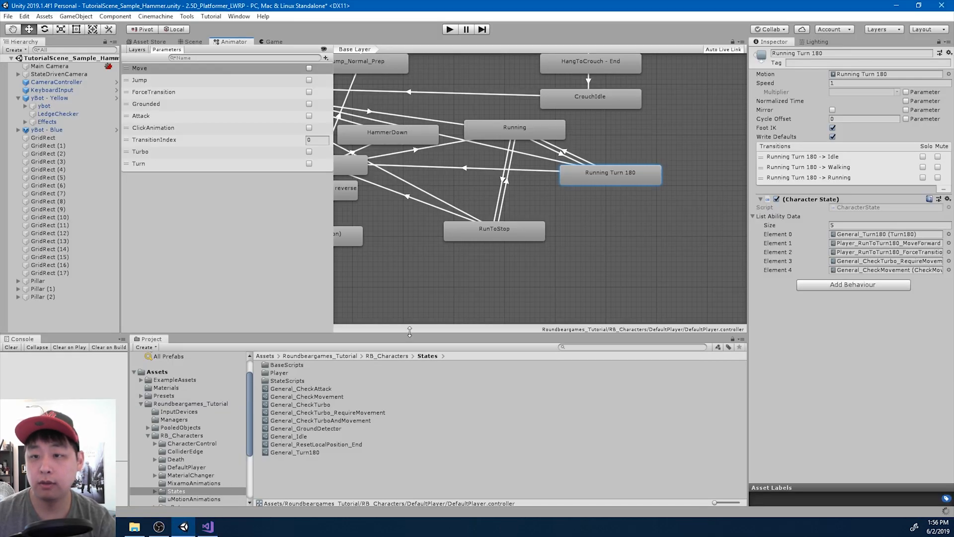
{"action": "left_click", "coordinate": [449, 29]}
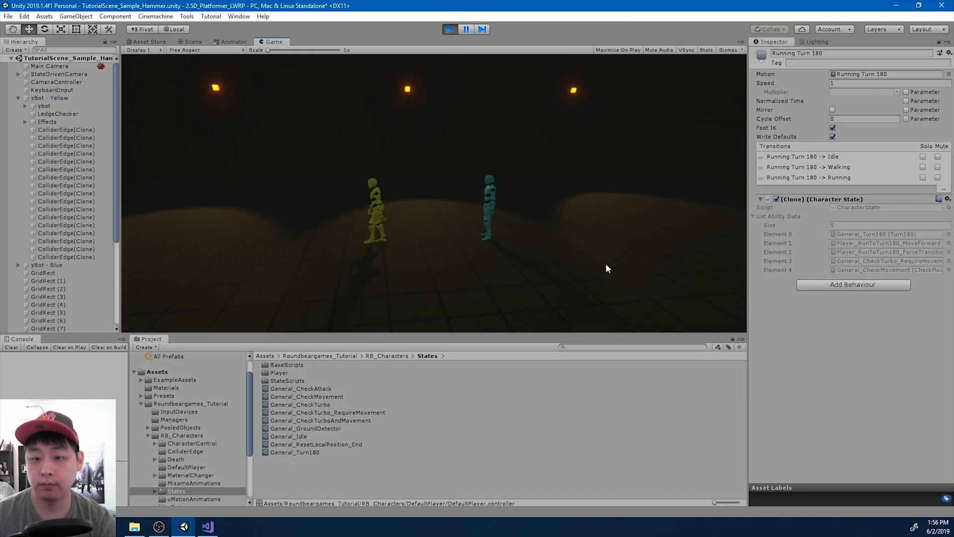
{"action": "key", "text": "a"}
{"action": "key", "text": "d"}
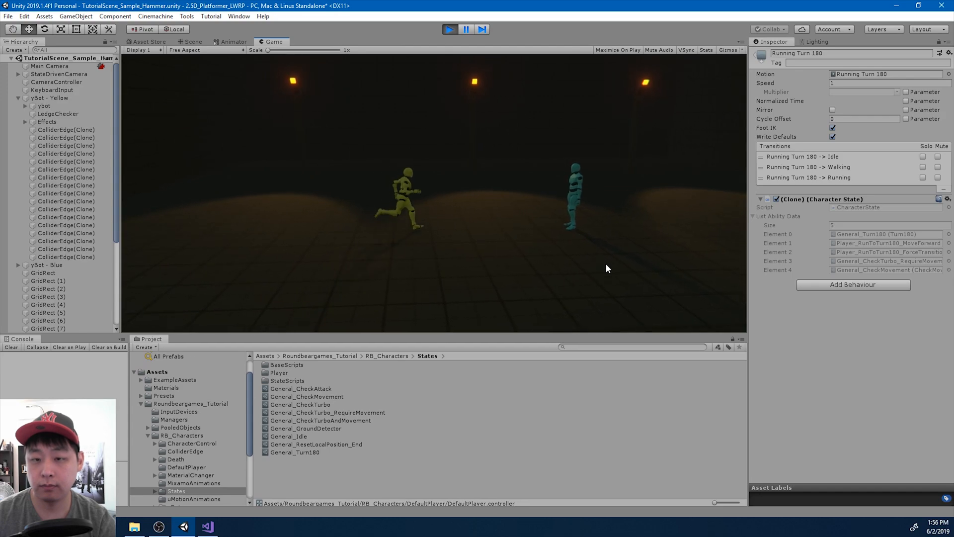
{"action": "key", "text": "a"}
{"action": "key", "text": "d"}
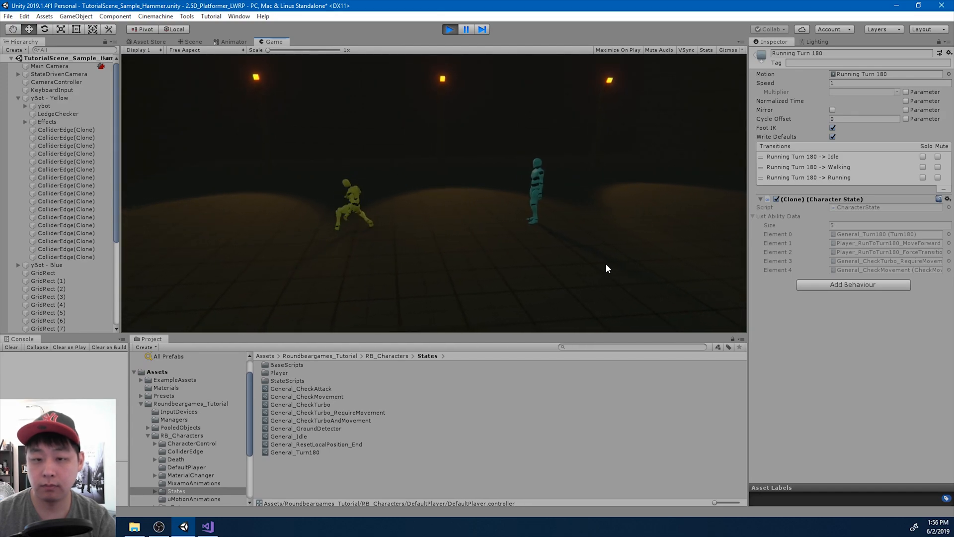
{"action": "key", "text": "a"}
{"action": "key", "text": "d"}
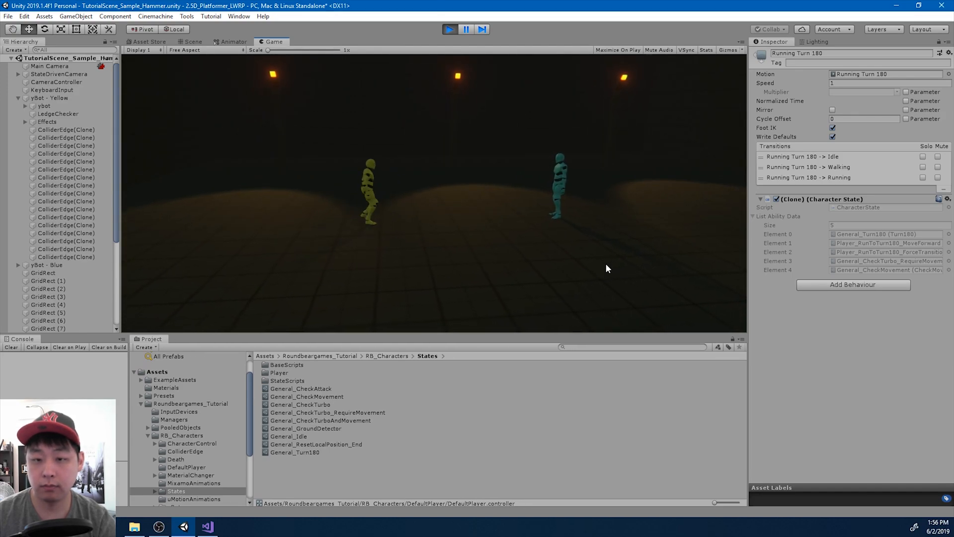
{"action": "key", "text": "d"}
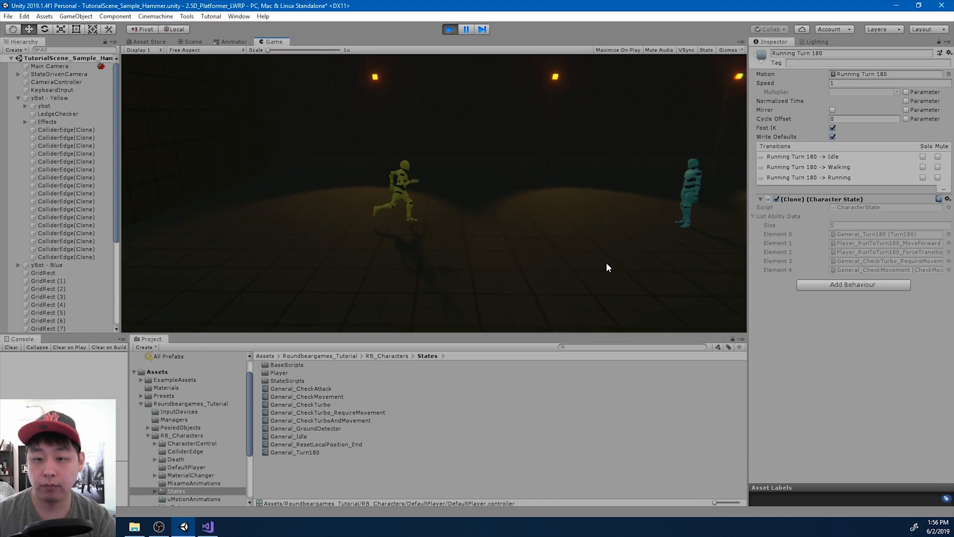
{"action": "key", "text": "a"}
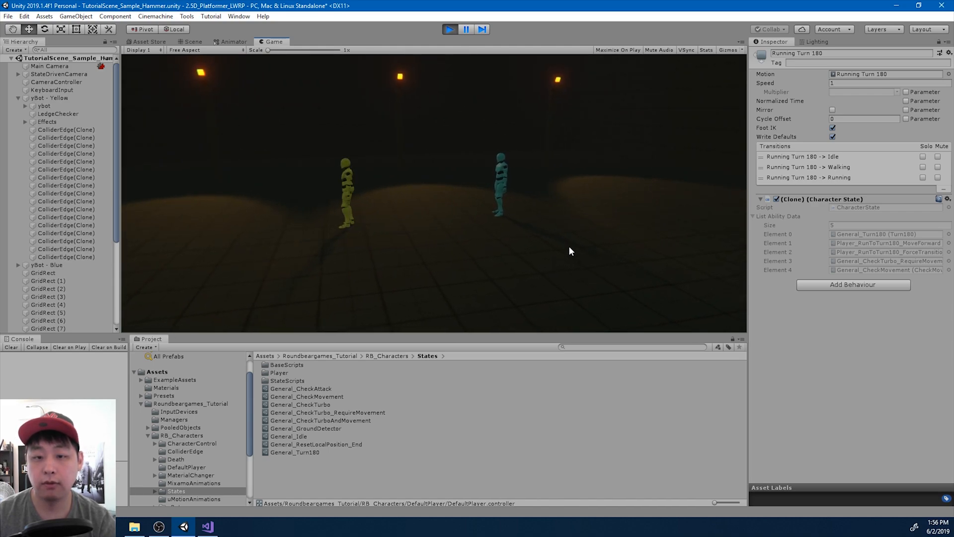
{"action": "key", "text": "d"}
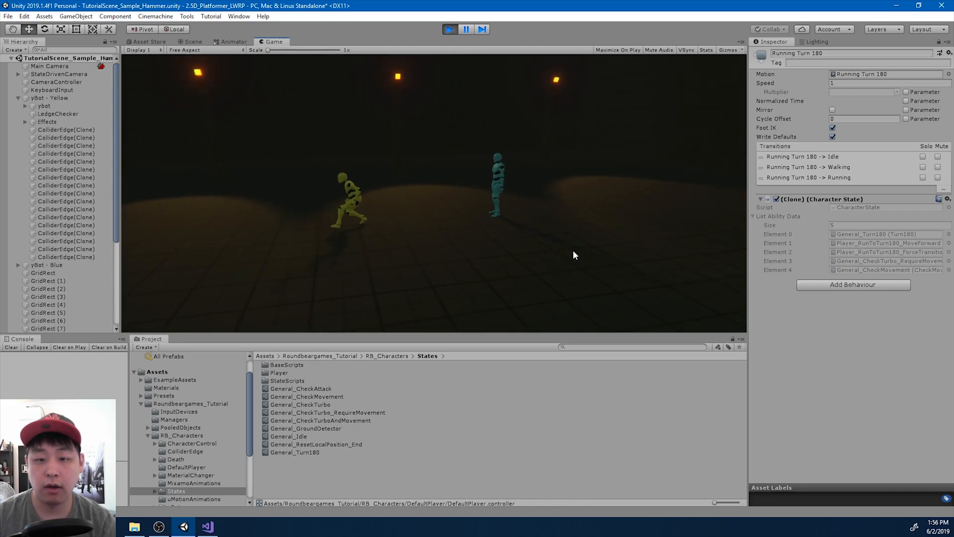
{"action": "left_click", "coordinate": [234, 42]}
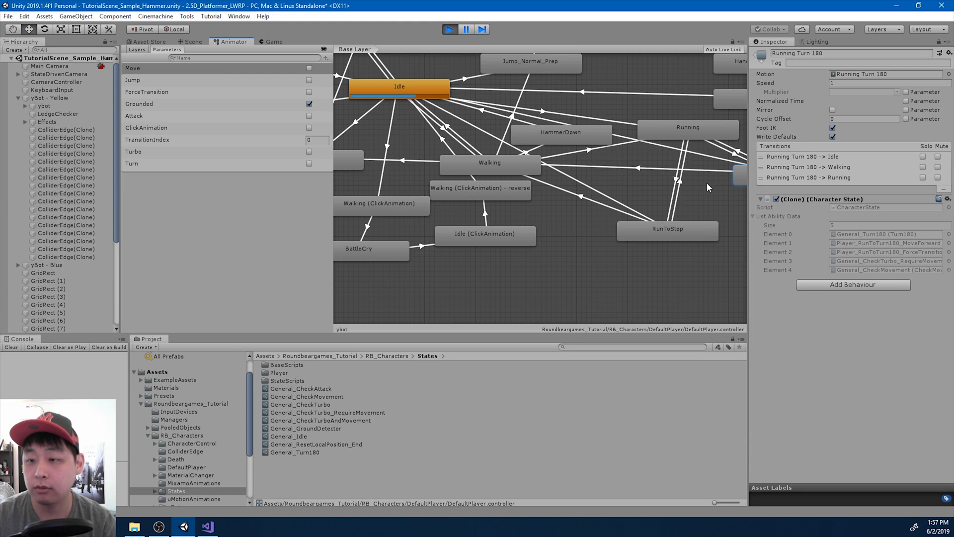
{"action": "left_click", "coordinate": [449, 29]}
- Lengthen the Running Turn 180 to Running transition so its blend spans from about 0:16 to 0:21 on the timeline
{"action": "middle_click_drag", "start_coordinate": [743, 178], "coordinate": [580, 177]}
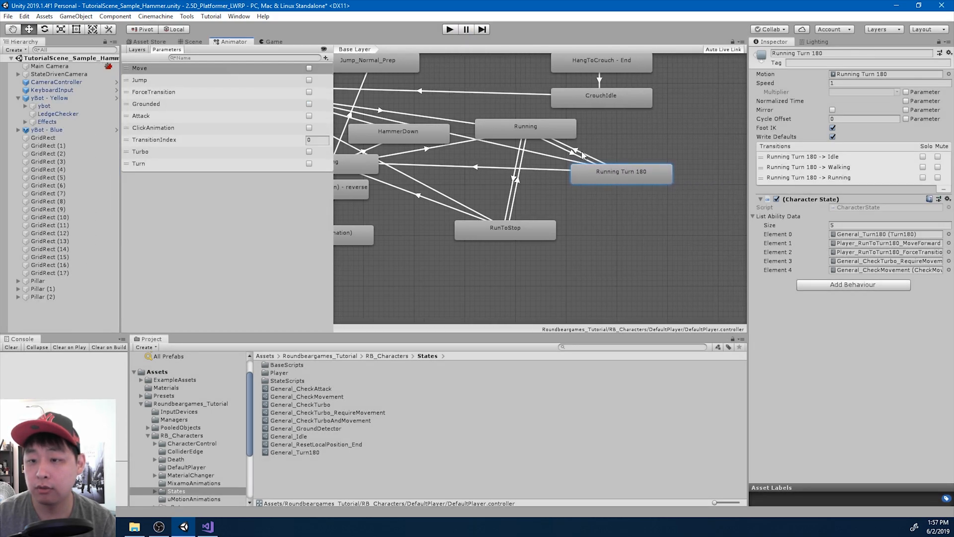
{"action": "left_click", "coordinate": [584, 155]}
{"action": "scroll", "coordinate": [883, 178], "scroll_direction": "up", "scroll_amount": 10}
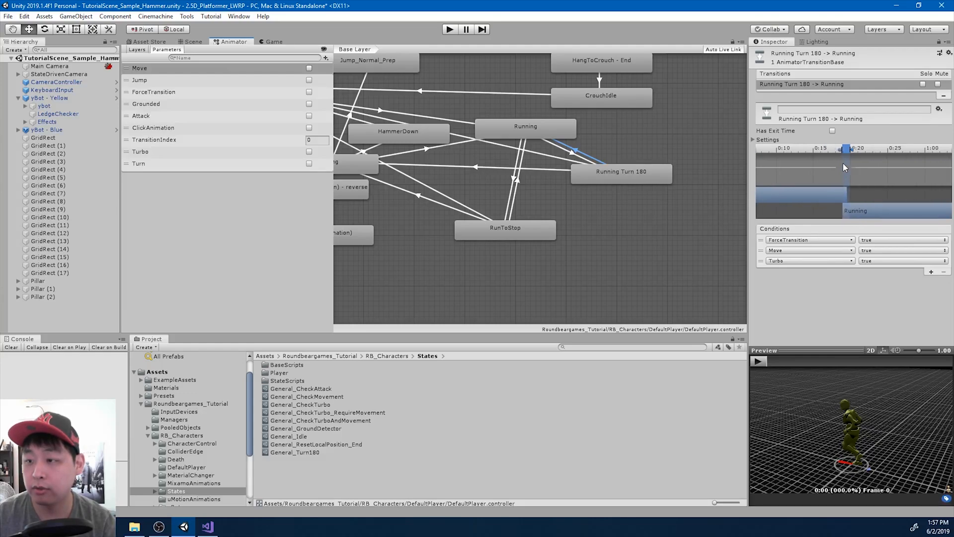
{"action": "left_click_drag", "start_coordinate": [841, 151], "coordinate": [824, 149]}
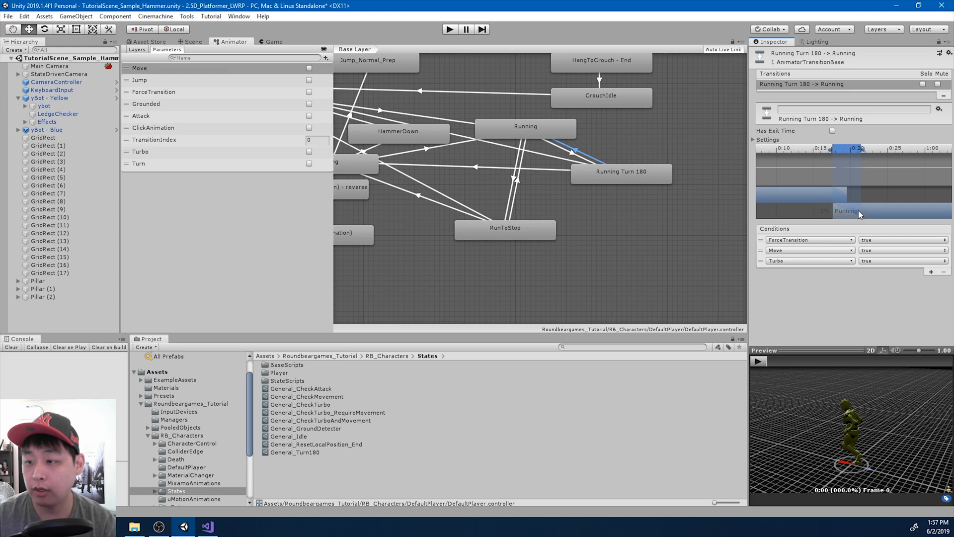
{"action": "left_click_drag", "start_coordinate": [826, 150], "coordinate": [823, 149]}
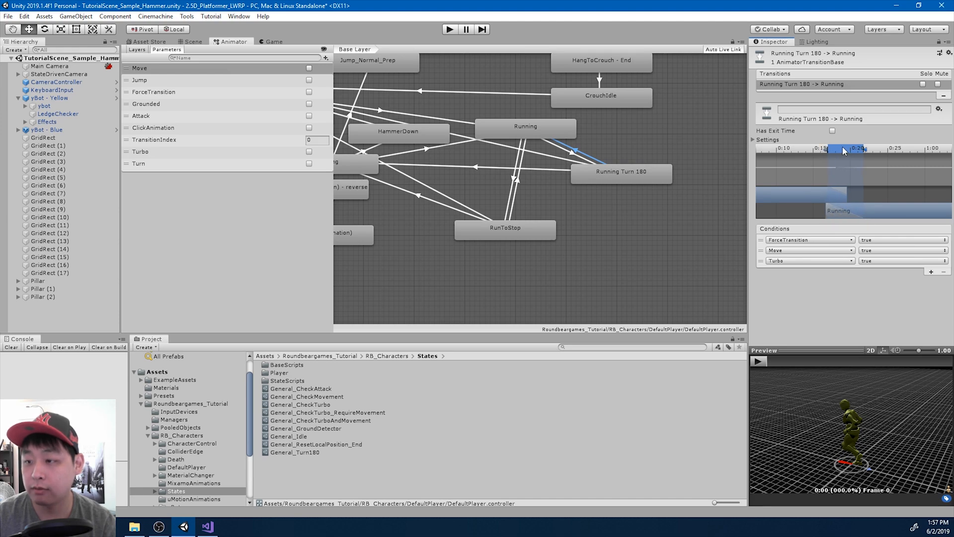
- Move the blend start of the Running Turn 180 to Running transition slightly later and play-test repeated running turns in both directions
{"action": "left_click_drag", "start_coordinate": [862, 204], "coordinate": [865, 204]}
{"action": "left_click", "coordinate": [274, 42]}
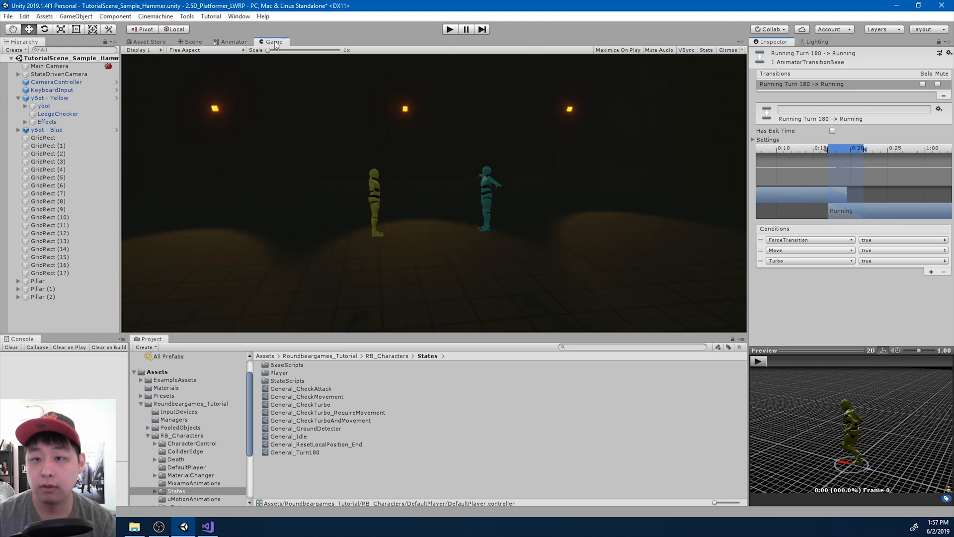
{"action": "left_click", "coordinate": [448, 29]}
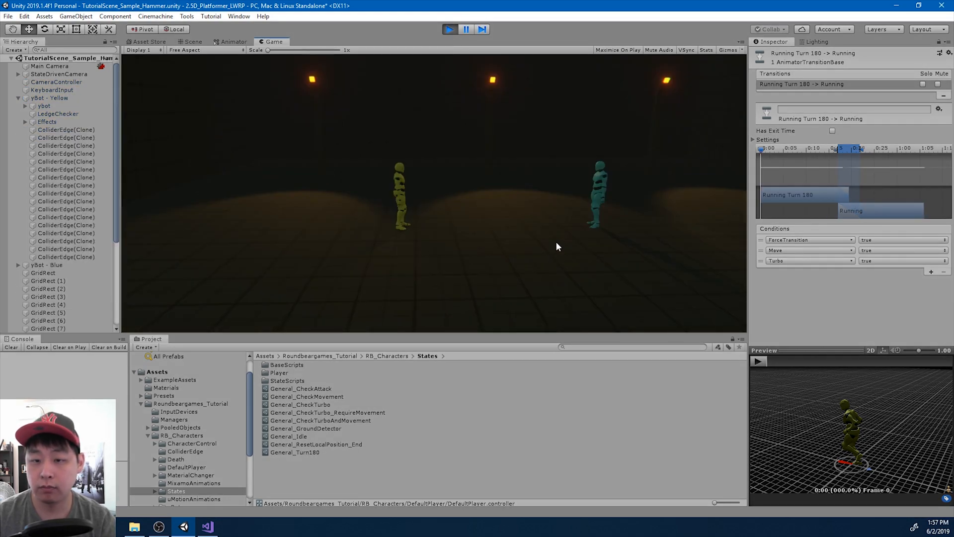
{"action": "key", "text": "shift+d"}
{"action": "key", "text": "shift+a"}
{"action": "key", "text": "shift+d"}
{"action": "key", "text": "shift+a"}
{"action": "key", "text": "shift+d"}
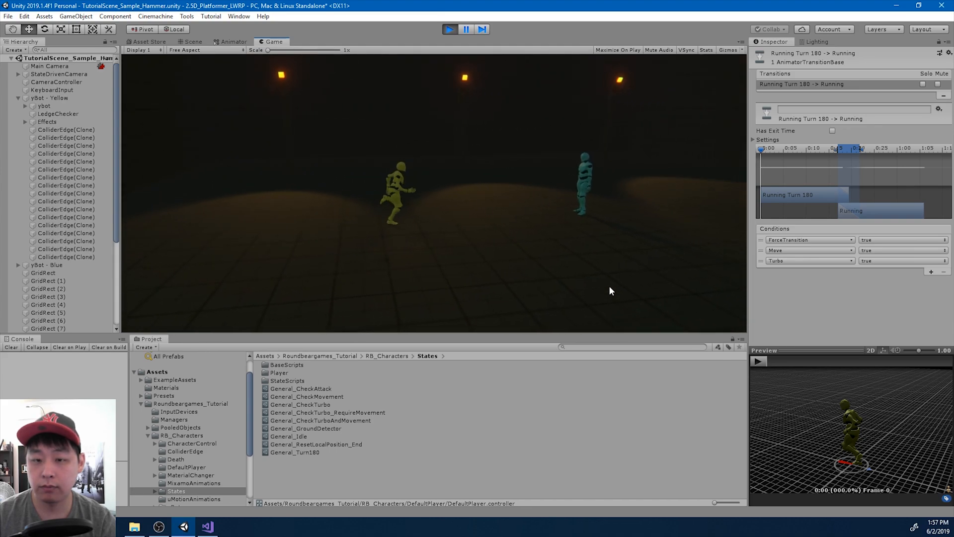
{"action": "key", "text": "shift+a"}
{"action": "key", "text": "shift+d"}
{"action": "key", "text": "shift+a"}
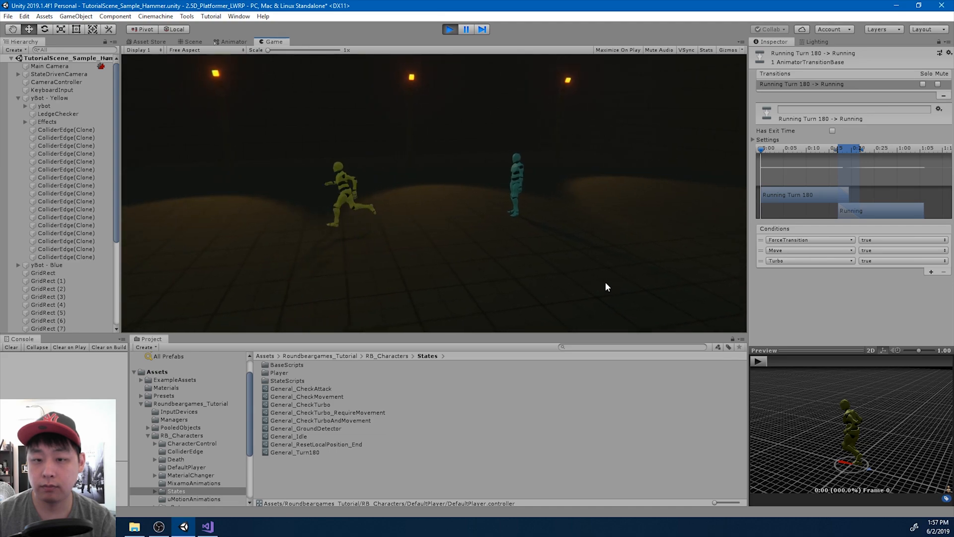
{"action": "key", "text": "shift+d"}
{"action": "key", "text": "shift+a"}
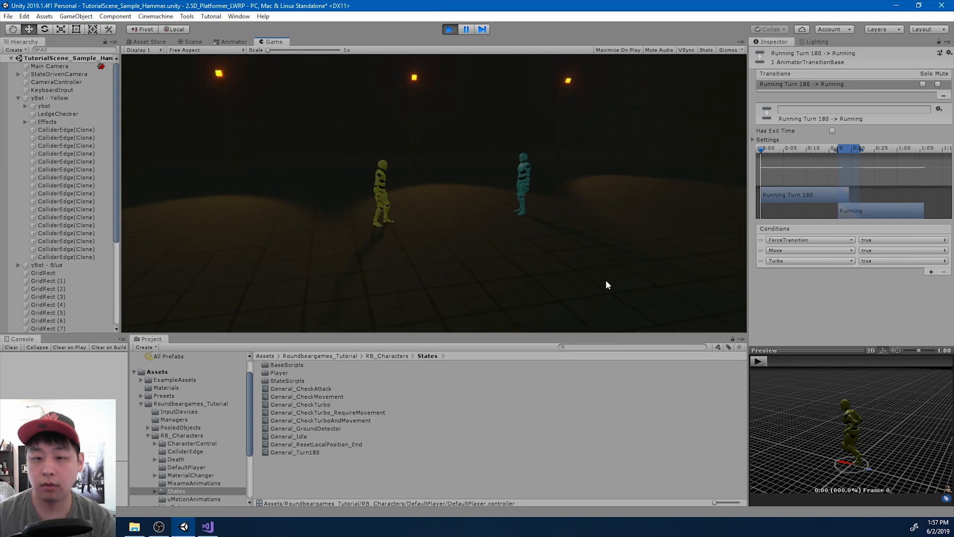
{"action": "left_click", "coordinate": [449, 29]}
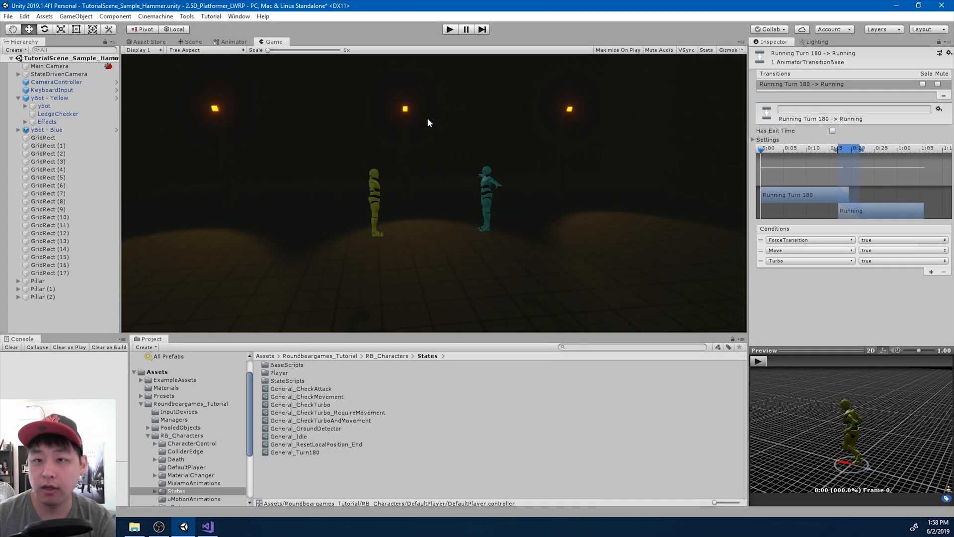
- Play-test the character again with running turns and stops in both directions, and stop play mode
{"action": "left_click", "coordinate": [449, 30]}
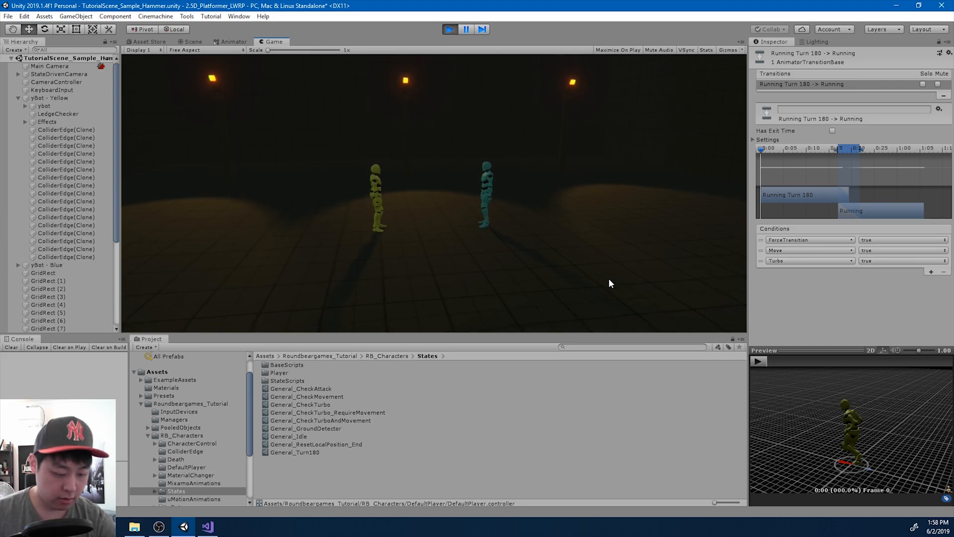
{"action": "key", "text": "shift+d"}
{"action": "key", "text": "shift+a"}
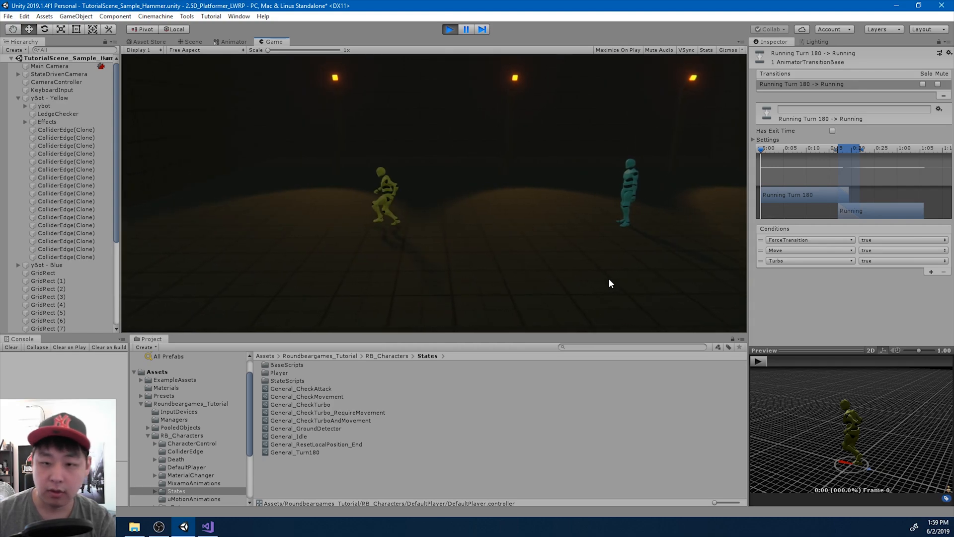
{"action": "key", "text": "shift+d"}
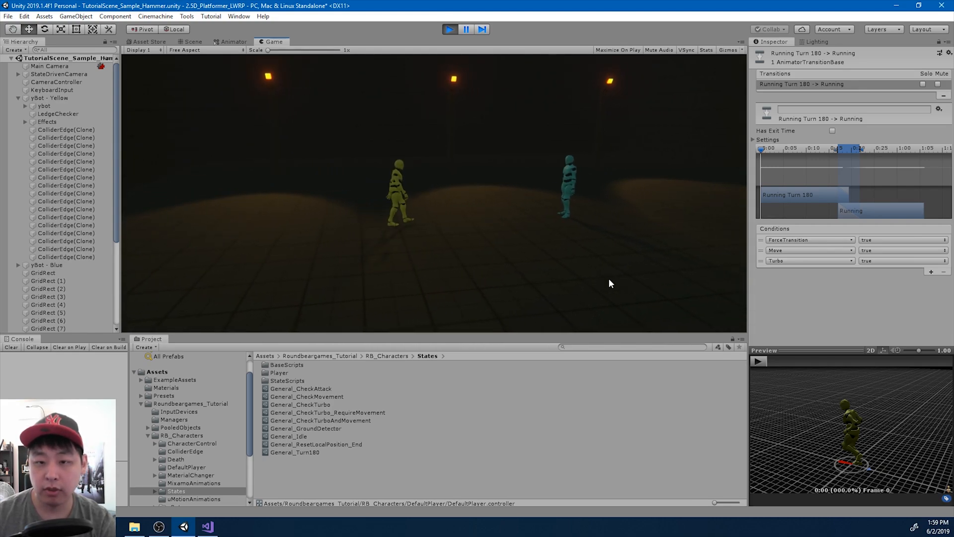
{"action": "key", "text": "shift+a"}
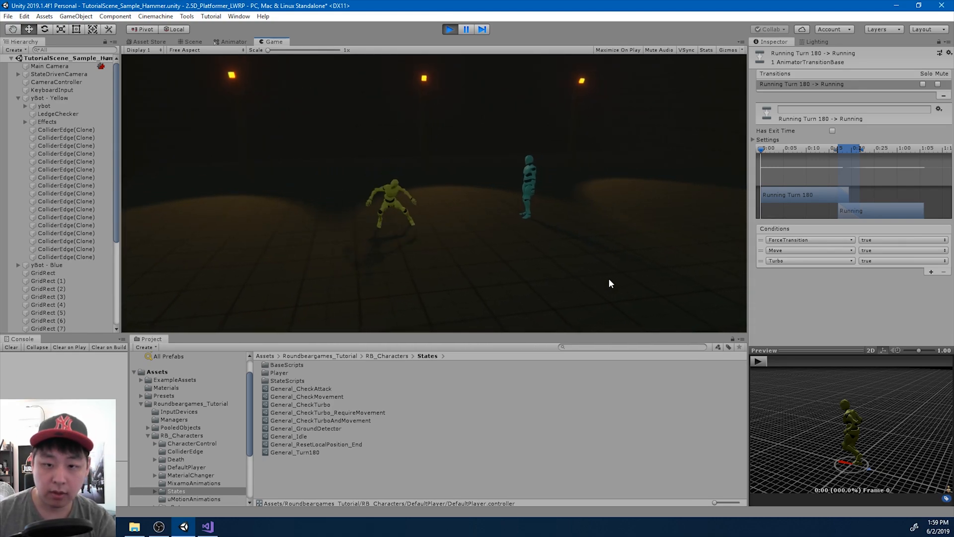
{"action": "key", "text": "shift+d"}
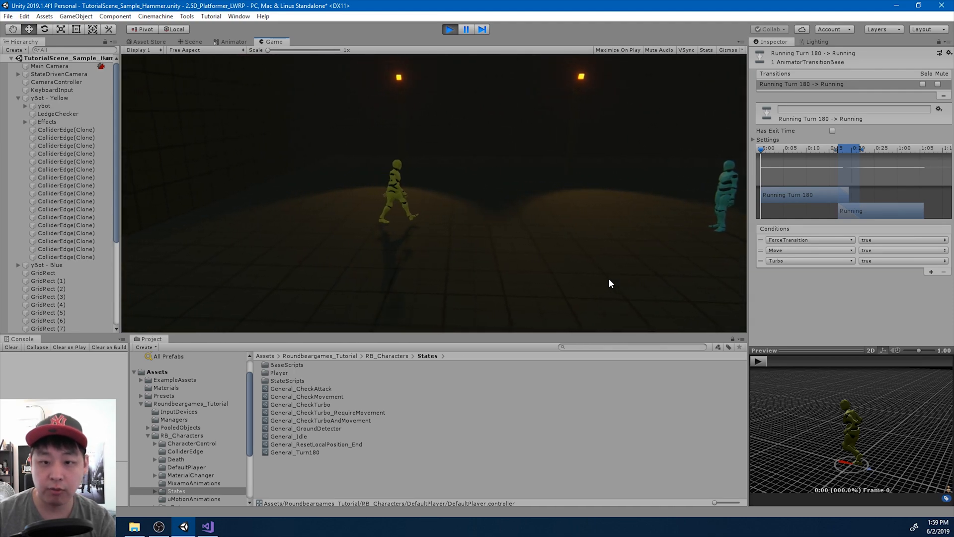
{"action": "key", "text": "shift+d"}
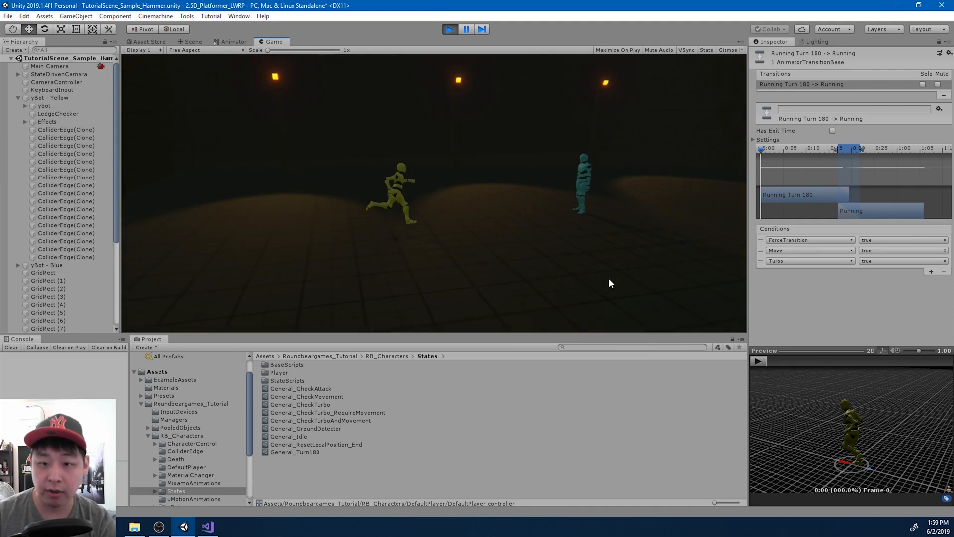
{"action": "key", "text": "shift+d"}
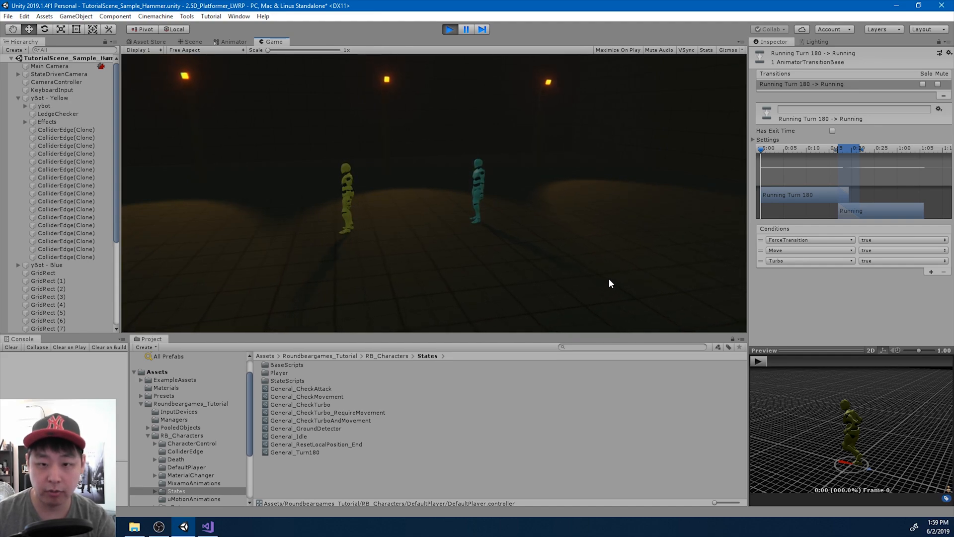
{"action": "key", "text": "shift+a"}
{"action": "key", "text": "shift+d"}
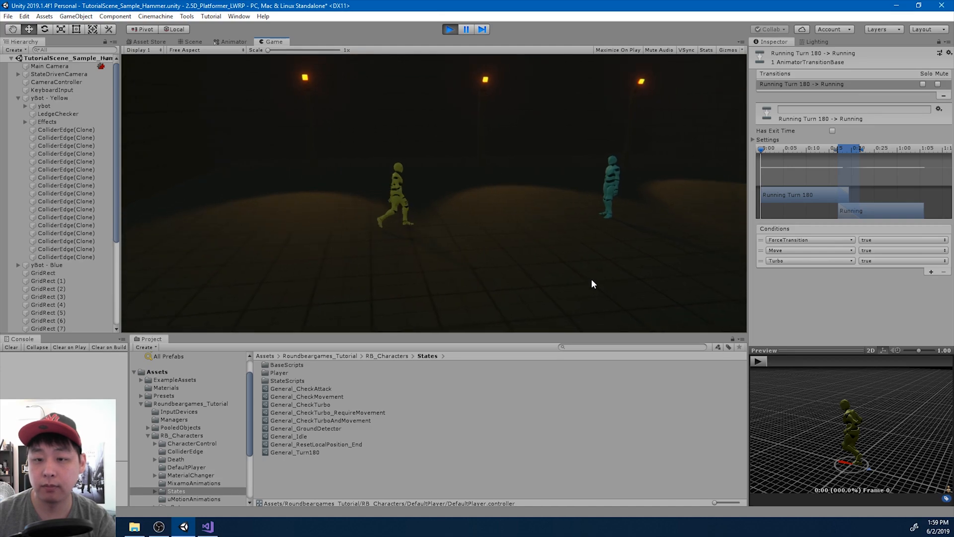
{"action": "left_click", "coordinate": [450, 29]}
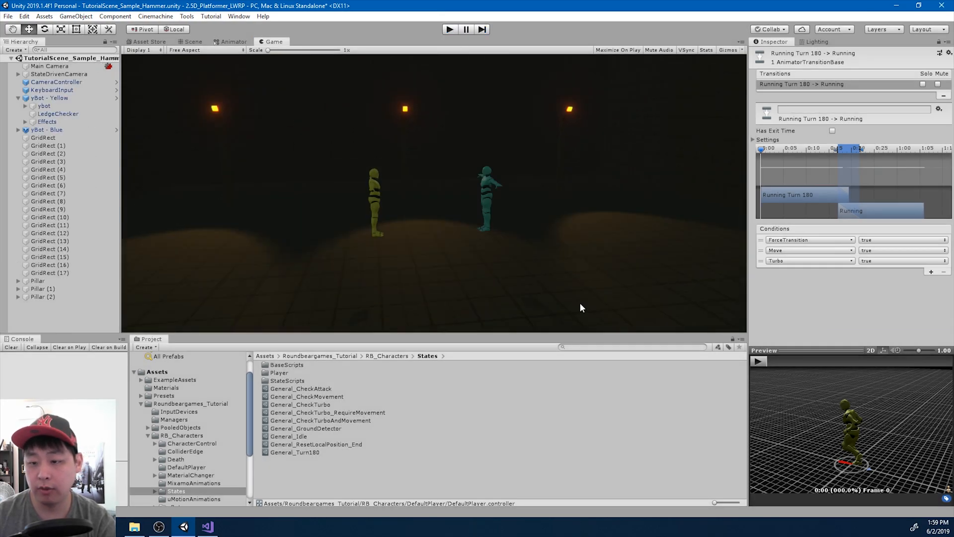
- Search the project assets for "move" and open the MoveForward script in Visual Studio
{"action": "left_click", "coordinate": [602, 348]}
{"action": "type", "text": "move"}
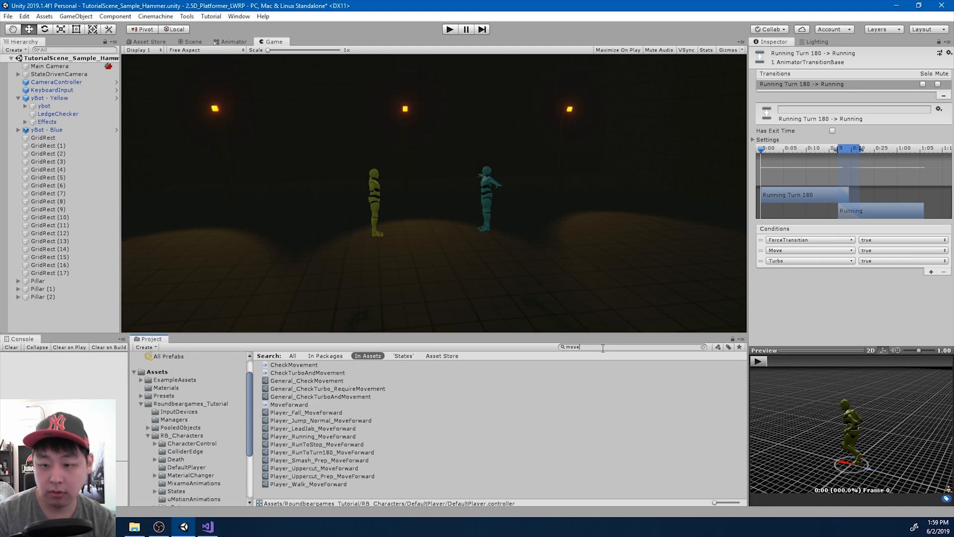
{"action": "key", "text": "Down"}
{"action": "key", "text": "Down"}
{"action": "key", "text": "Down"}
{"action": "key", "text": "Down"}
{"action": "key", "text": "Down"}
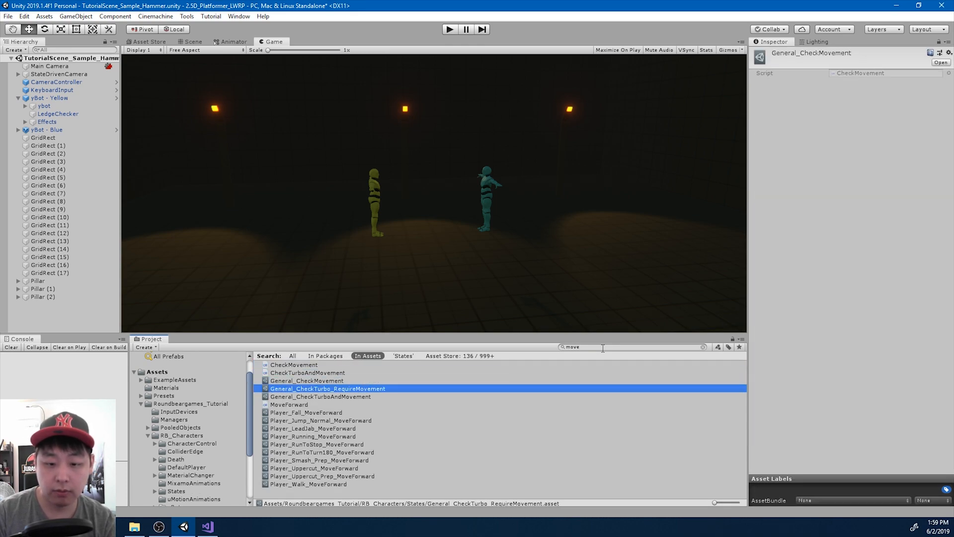
{"action": "key", "text": "Down"}
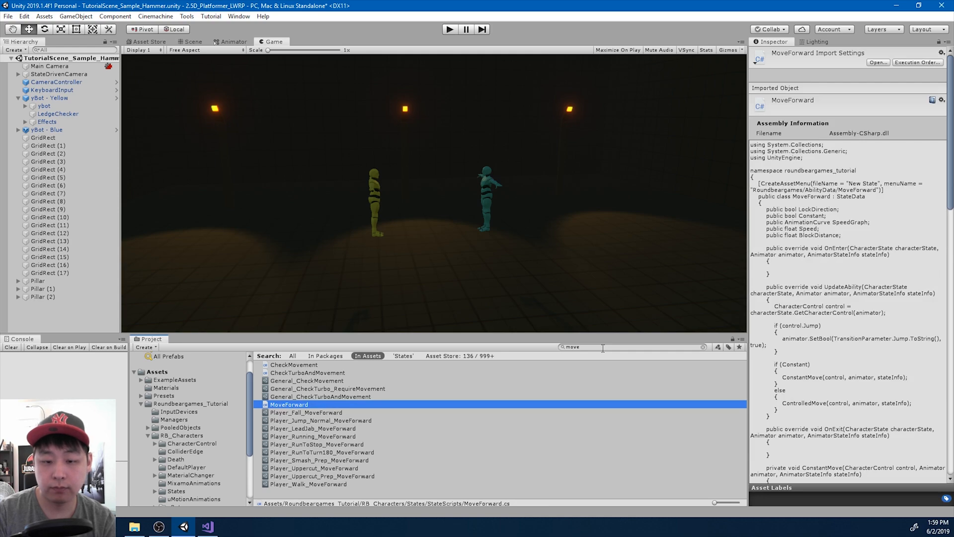
{"action": "key", "text": "Return"}
- Declare a public bool AllowEarlyTurn as the first field of the MoveForward class, above LockDirection
{"action": "left_click", "coordinate": [415, 178]}
{"action": "key", "text": "Return"}
{"action": "type", "text": "public bool AllowEarlyTurn;"}
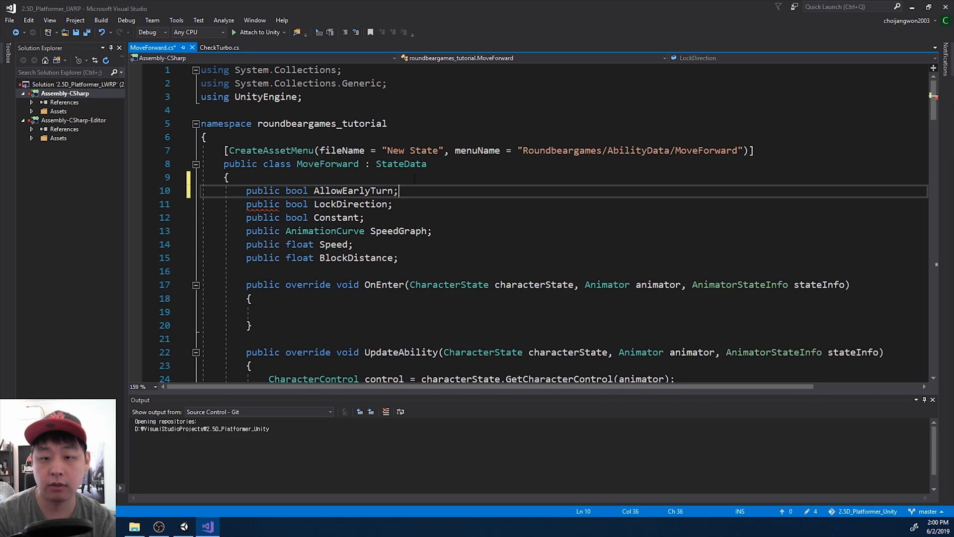
- Add an if (AllowEarlyTurn) statement with an empty block to the OnEnter method
{"action": "scroll", "coordinate": [411, 271], "scroll_direction": "down", "scroll_amount": 1}
{"action": "double_click", "coordinate": [353, 149]}
{"action": "key", "text": "ctrl+c"}
{"action": "left_click", "coordinate": [289, 272]}
{"action": "key", "text": "ctrl+v"}
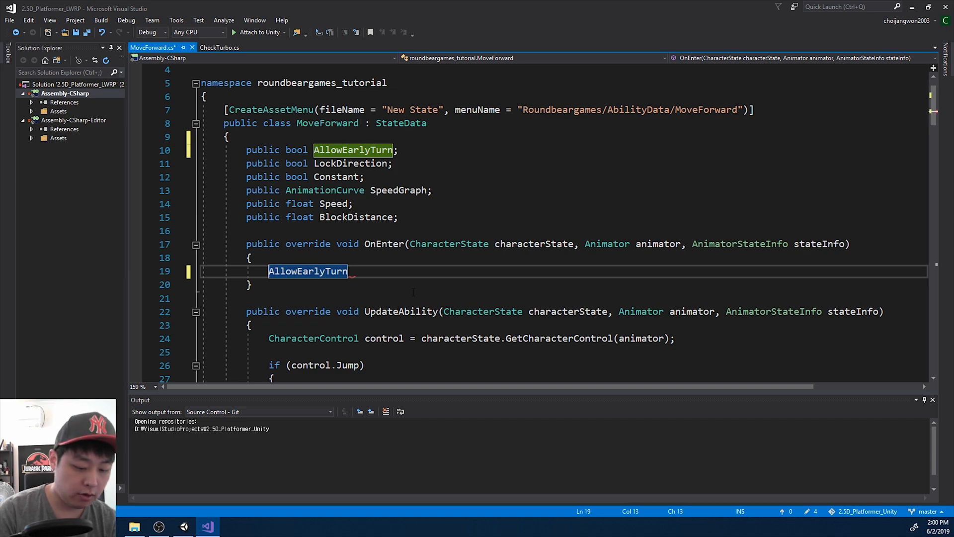
{"action": "type", "text": "if ("}
{"action": "left_click", "coordinate": [407, 273]}
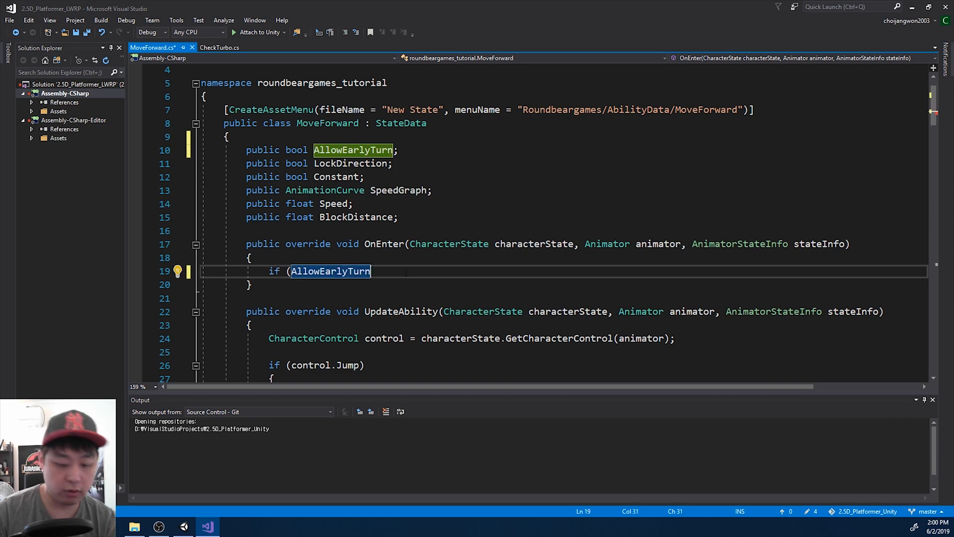
{"action": "type", "text": ")"}
{"action": "key", "text": "Return"}
{"action": "type", "text": "{"}
{"action": "key", "text": "Return"}
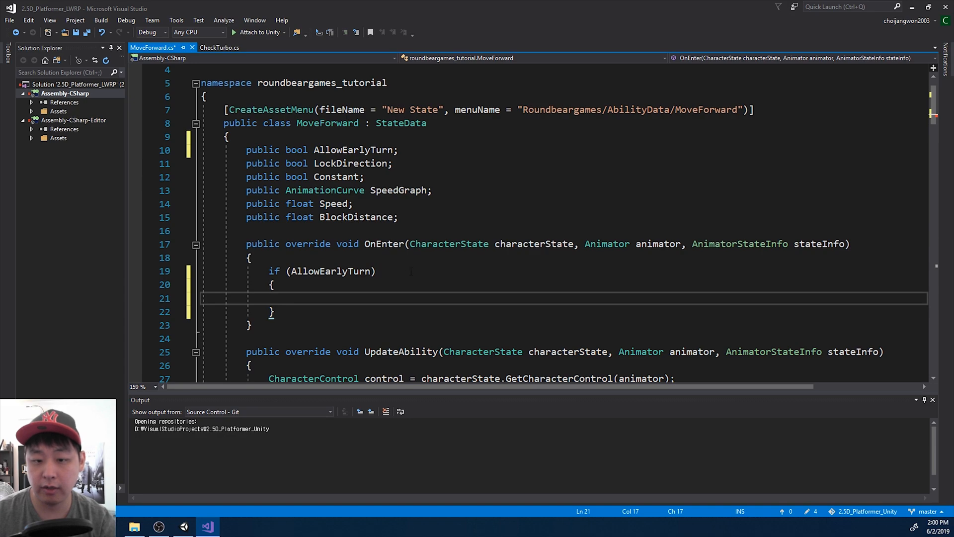
- Start a nested if statement with an empty condition inside the AllowEarlyTurn block
{"action": "scroll", "coordinate": [407, 272], "scroll_direction": "down", "scroll_amount": 3}
{"action": "type", "text": "if"}
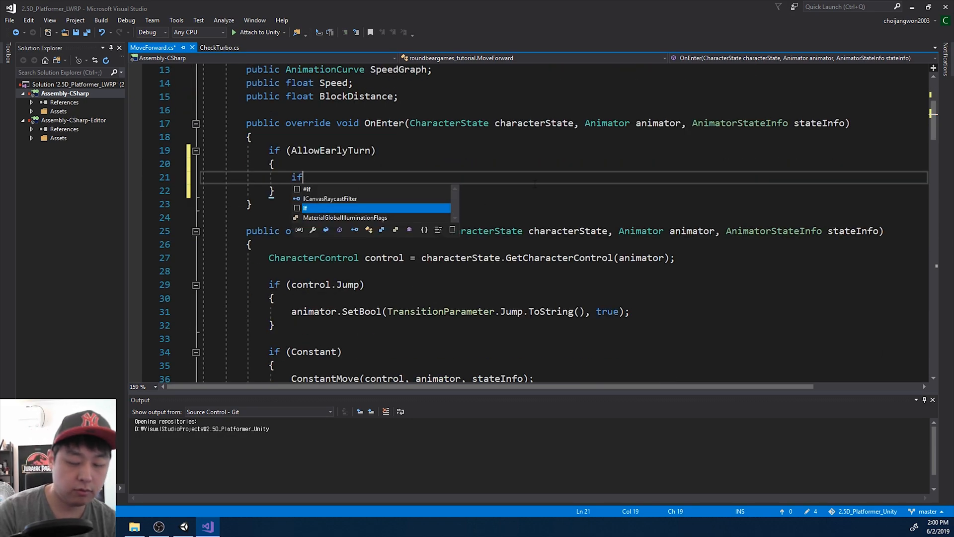
{"action": "type", "text": " (ControlledMove."}
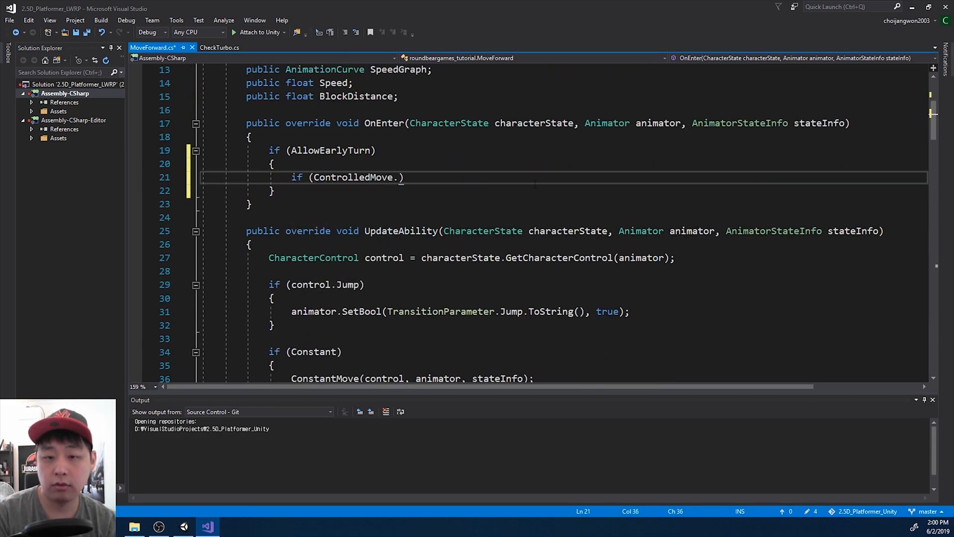
{"action": "key", "text": "BackSpace"}
{"action": "key", "text": "BackSpace"}
{"action": "key", "text": "BackSpace"}
{"action": "key", "text": "BackSpace"}
{"action": "key", "text": "BackSpace"}
{"action": "key", "text": "BackSpace"}
{"action": "key", "text": "BackSpace"}
{"action": "key", "text": "BackSpace"}
{"action": "key", "text": "BackSpace"}
{"action": "key", "text": "BackSpace"}
{"action": "key", "text": "BackSpace"}
{"action": "key", "text": "BackSpace"}
{"action": "key", "text": "BackSpace"}
{"action": "key", "text": "BackSpace"}
- Above the nested if, declare CharacterControl control and assign it characterState.GetCharacterControl(animator)
{"action": "key", "text": "Up"}
{"action": "key", "text": "Return"}
{"action": "type", "text": "C"}
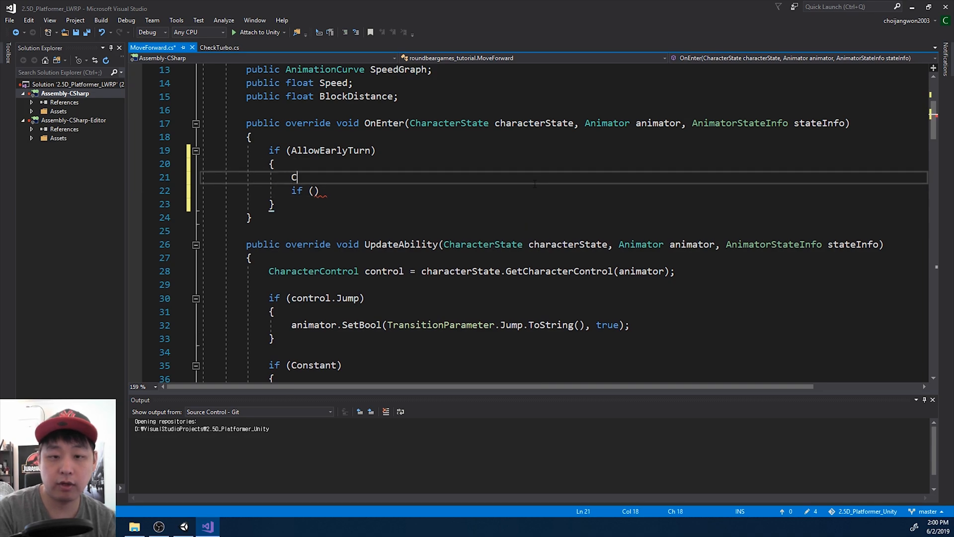
{"action": "type", "text": "haracterControl control = characterState.Get"}
{"action": "key", "text": "Tab"}
{"action": "type", "text": "(animat"}
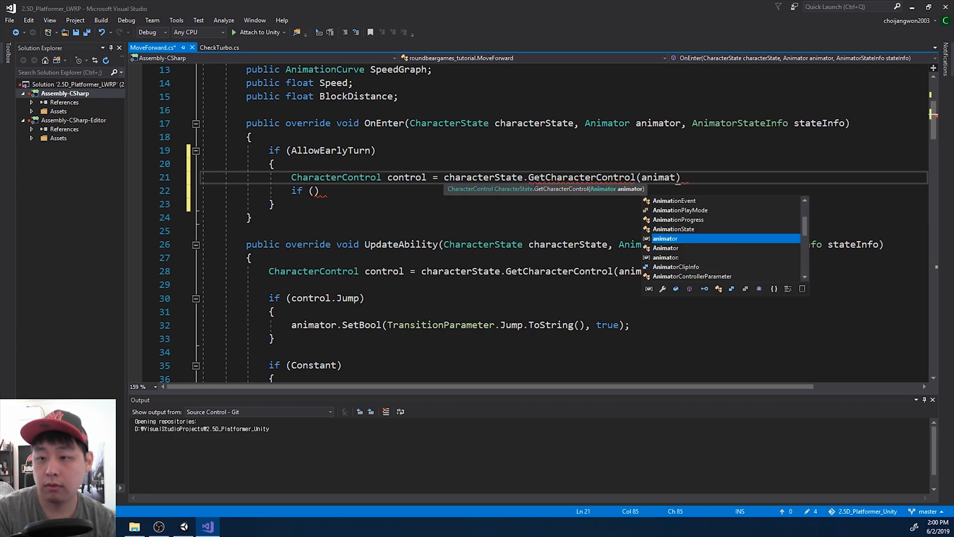
{"action": "key", "text": "Tab"}
{"action": "type", "text": ";"}
- Make the nested if check control.MoveLeft and call control.FaceForward(false) in its block
{"action": "key", "text": "Down"}
{"action": "key", "text": "Left"}
{"action": "type", "text": "control.MoveL"}
{"action": "key", "text": "Tab"}
{"action": "type", "text": ")"}
{"action": "type", "text": " {"}
{"action": "key", "text": "Return"}
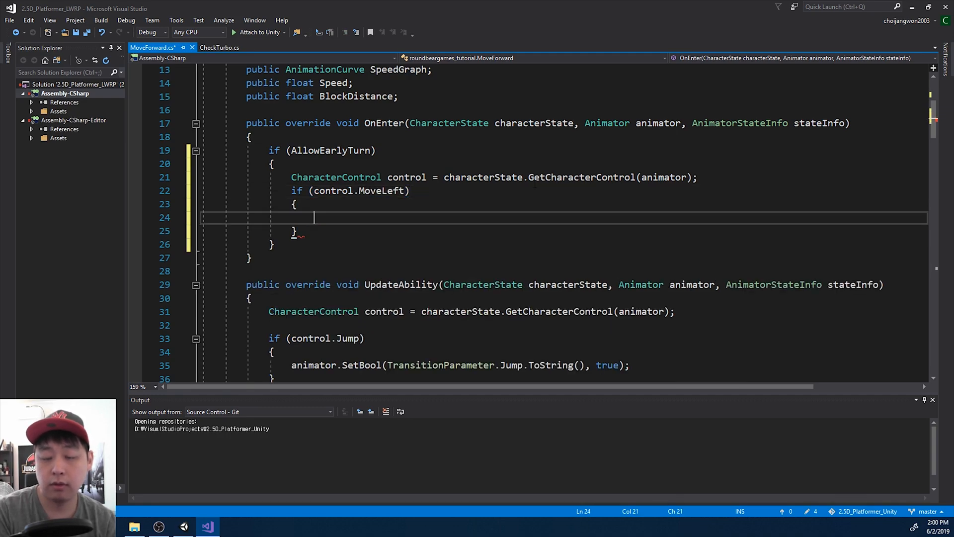
{"action": "type", "text": "control"}
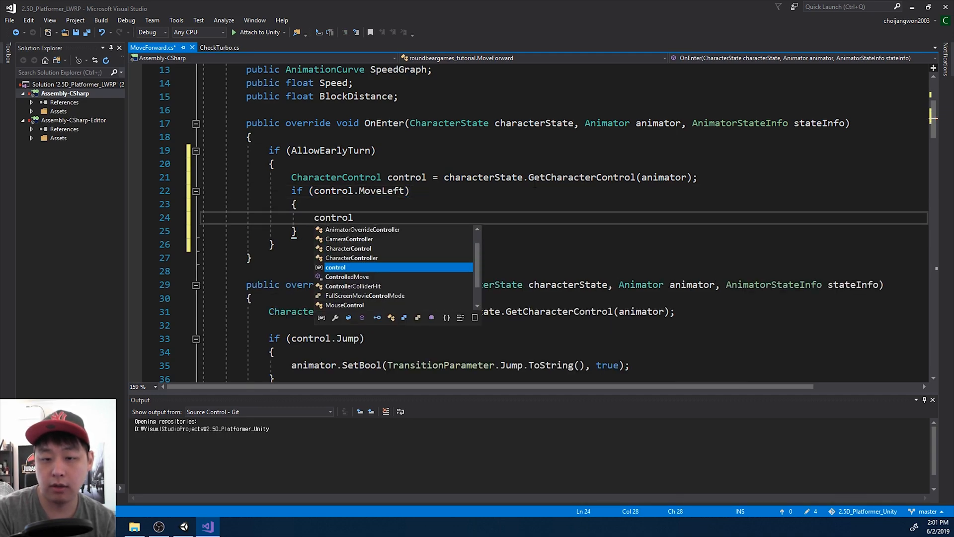
{"action": "type", "text": ".Face"}
{"action": "key", "text": "Tab"}
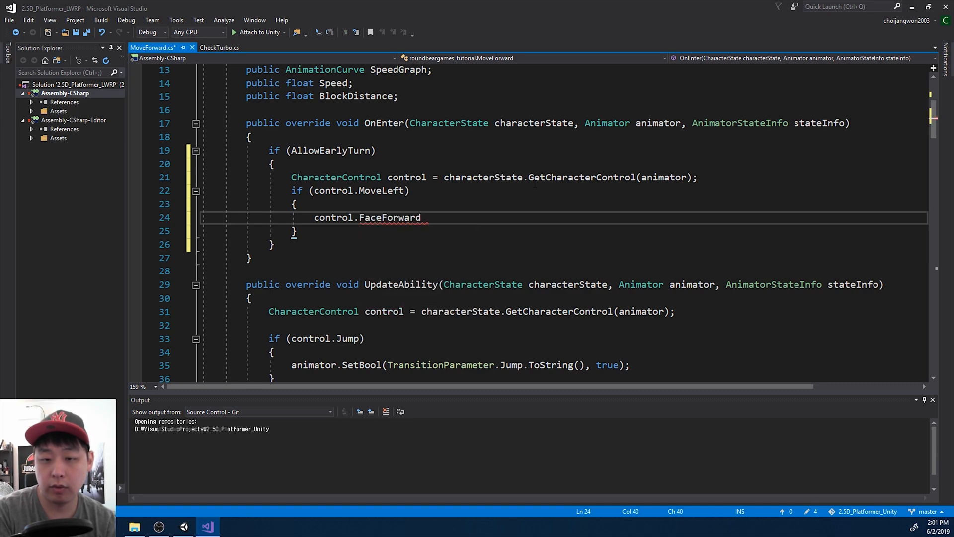
{"action": "type", "text": "(false);"}
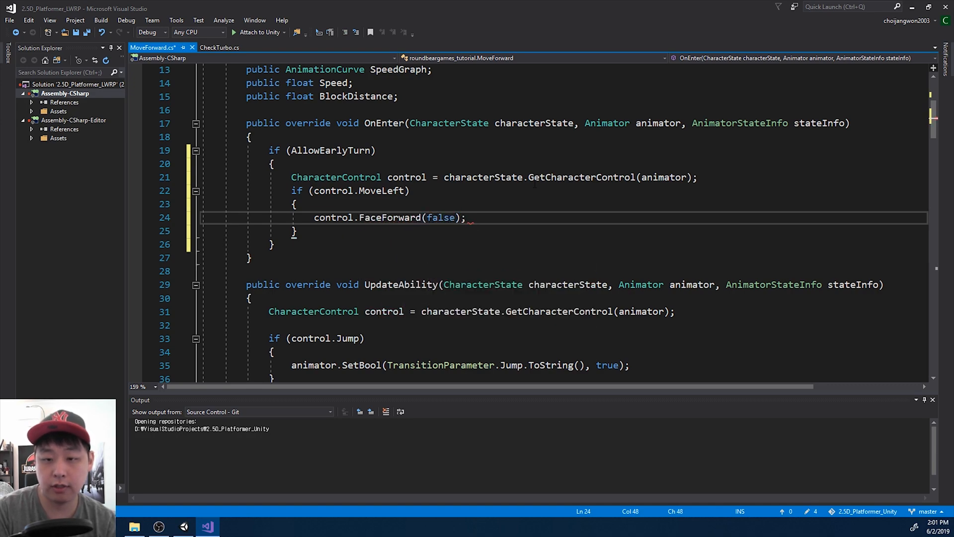
- Below the MoveLeft block in OnEnter, add an if (control.MoveRight) statement with an empty block
{"action": "key", "text": "Down"}
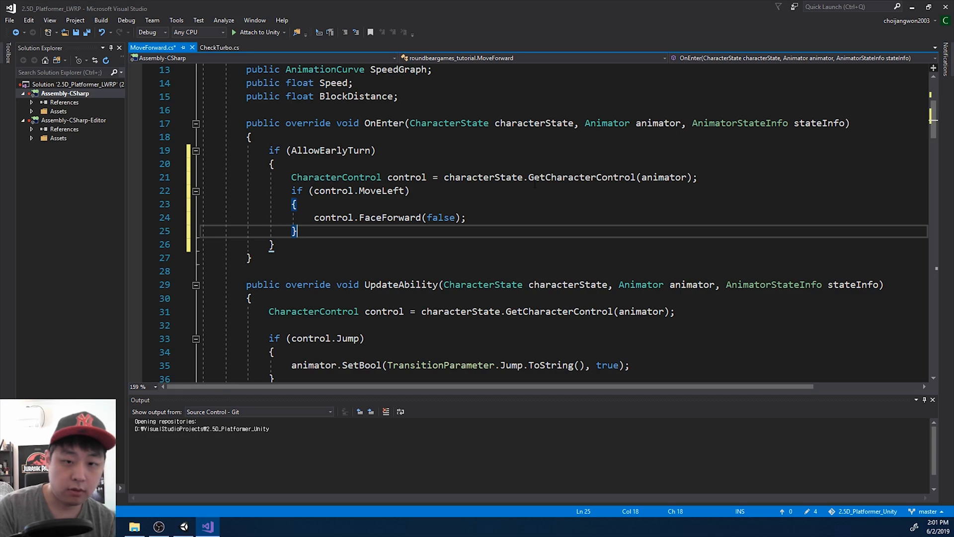
{"action": "type", "text": "else"}
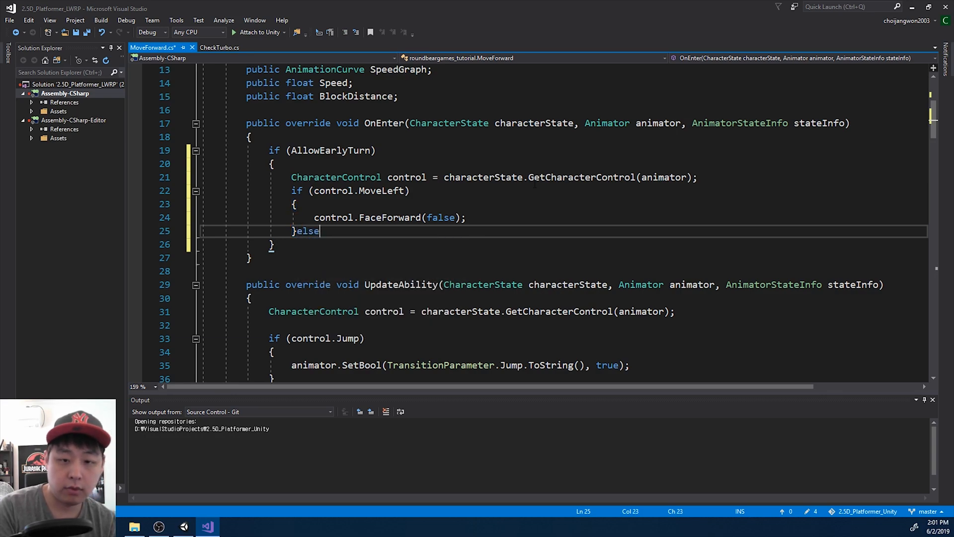
{"action": "key", "text": "BackSpace"}
{"action": "key", "text": "BackSpace"}
{"action": "key", "text": "Return"}
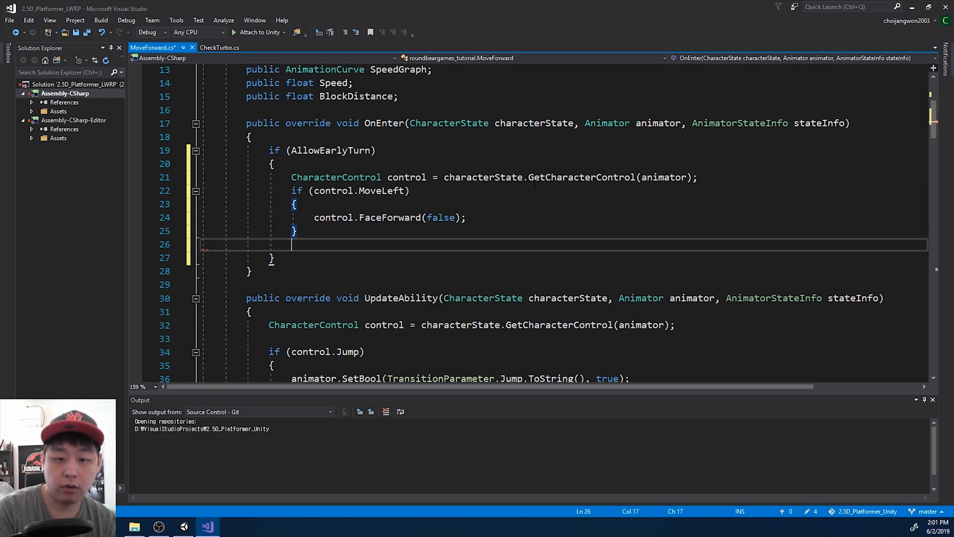
{"action": "type", "text": "if (control.Move"}
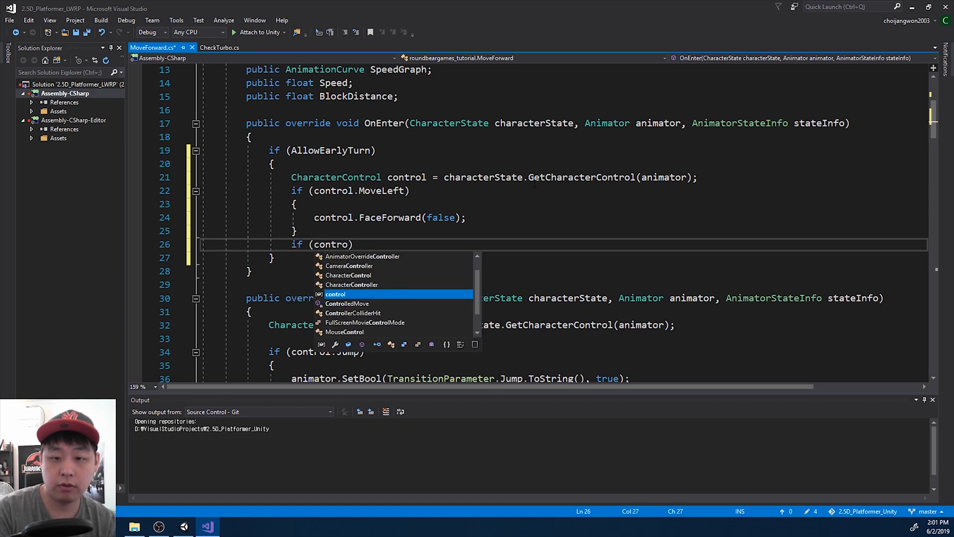
{"action": "type", "text": "Right) {"}
{"action": "key", "text": "Return"}
- Call control.FaceForward(true) inside the MoveRight block and save the MoveForward script
{"action": "type", "text": "control."}
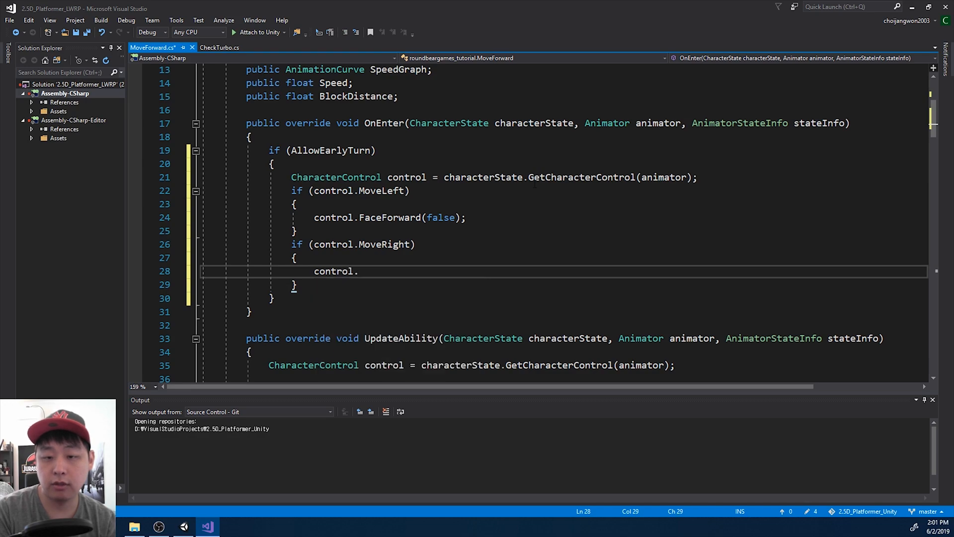
{"action": "type", "text": "Face"}
{"action": "key", "text": "Tab"}
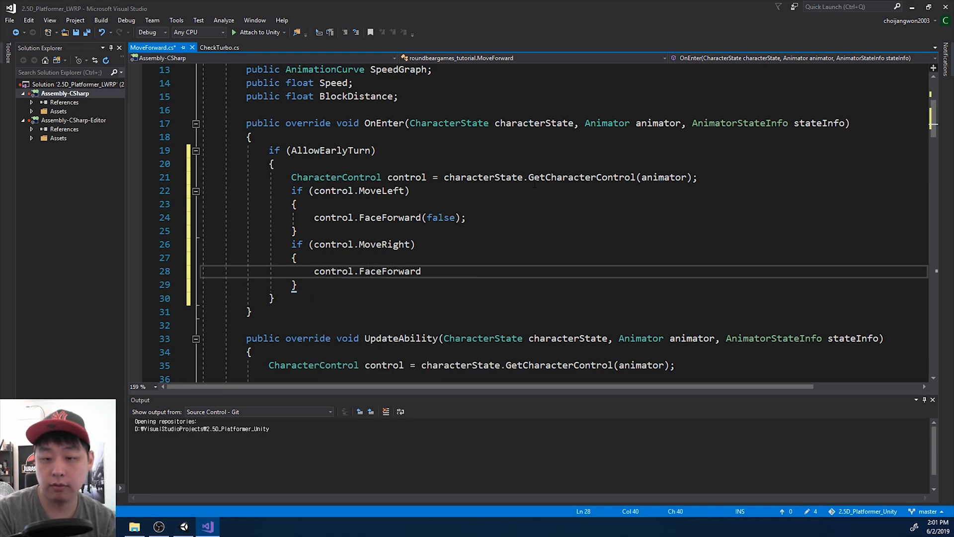
{"action": "type", "text": "(true)"}
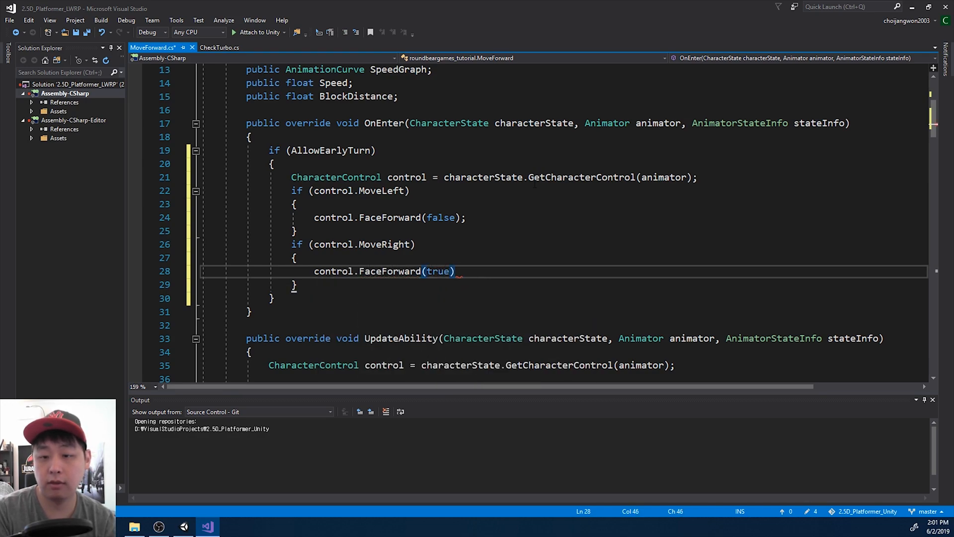
{"action": "type", "text": ";"}
{"action": "key", "text": "ctrl+s"}
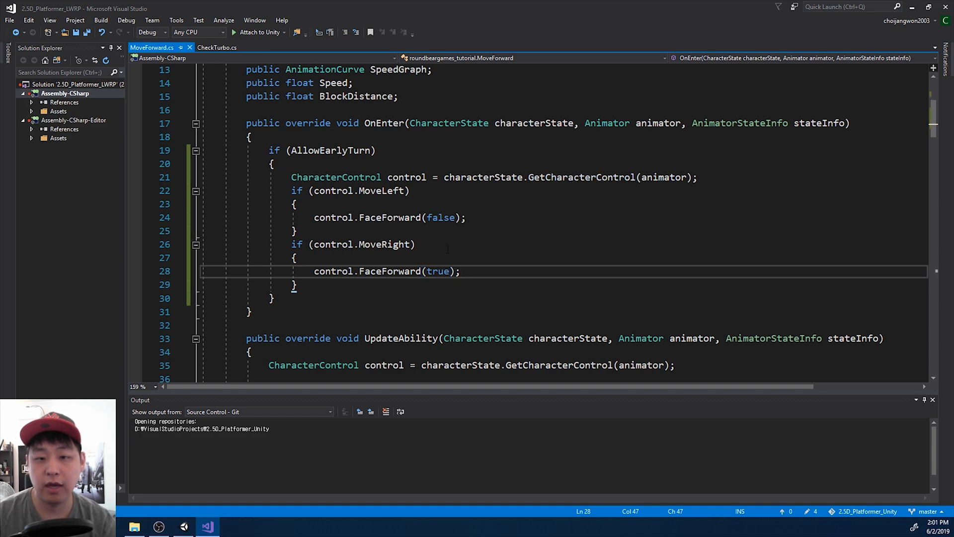
{"action": "double_click", "coordinate": [326, 150]}
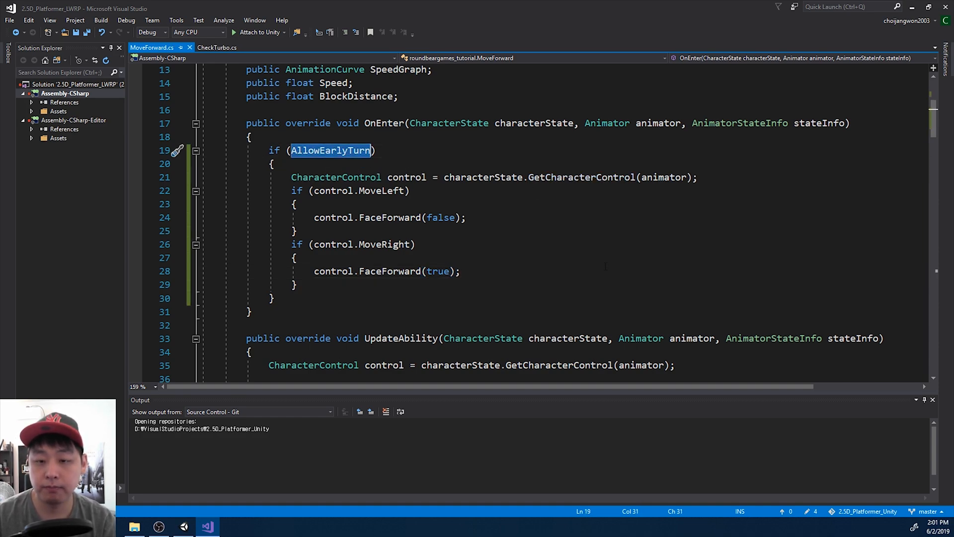
{"action": "left_click", "coordinate": [601, 285]}
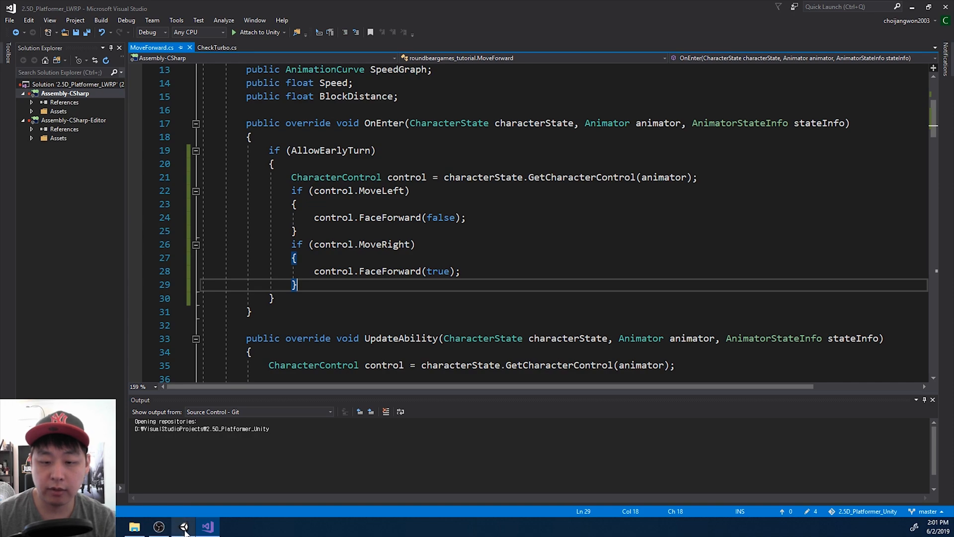
- Switch to Unity and enable Allow Early Turn on the Player_Running_MoveForward asset in the States/Player/Run folder
{"action": "left_click", "coordinate": [184, 527]}
{"action": "scroll", "coordinate": [210, 404], "scroll_direction": "down", "scroll_amount": 2}
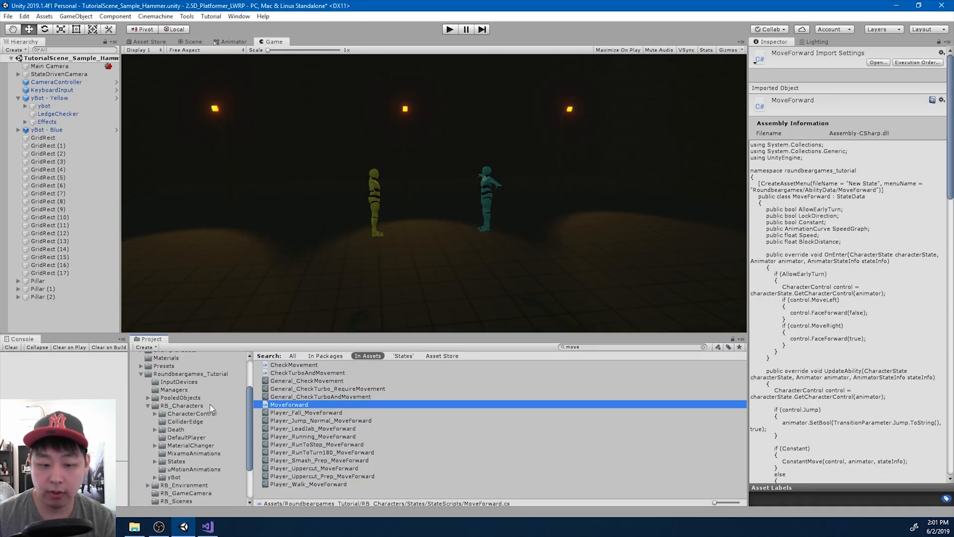
{"action": "left_click", "coordinate": [179, 461]}
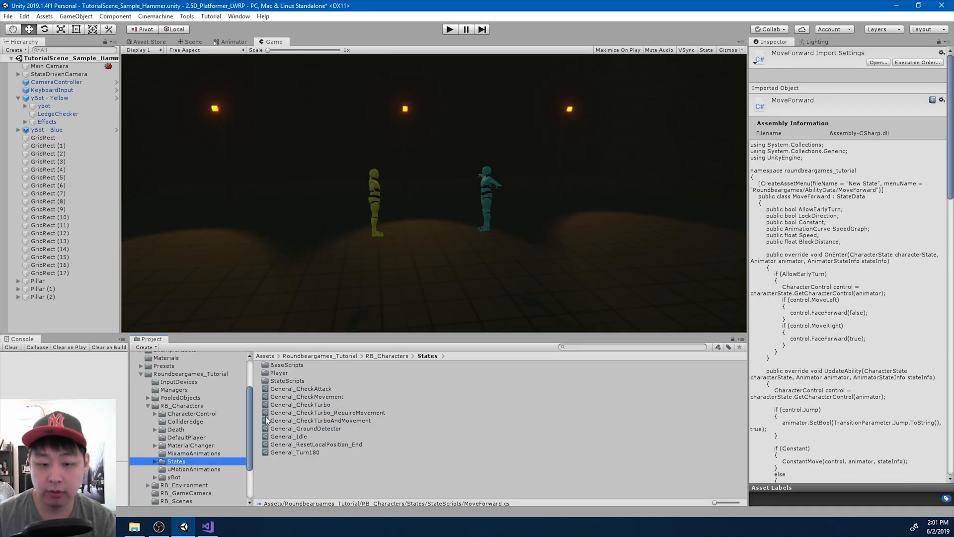
{"action": "double_click", "coordinate": [279, 372]}
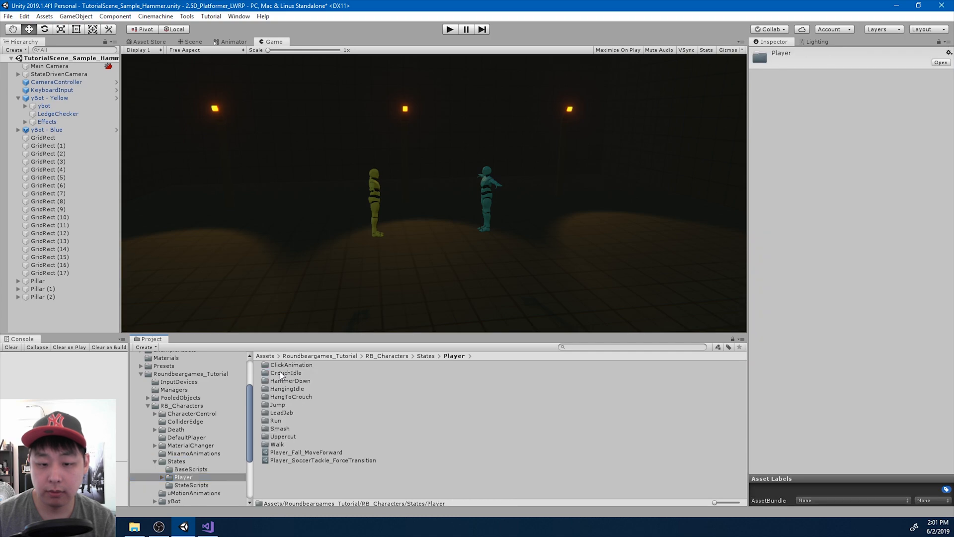
{"action": "double_click", "coordinate": [275, 421]}
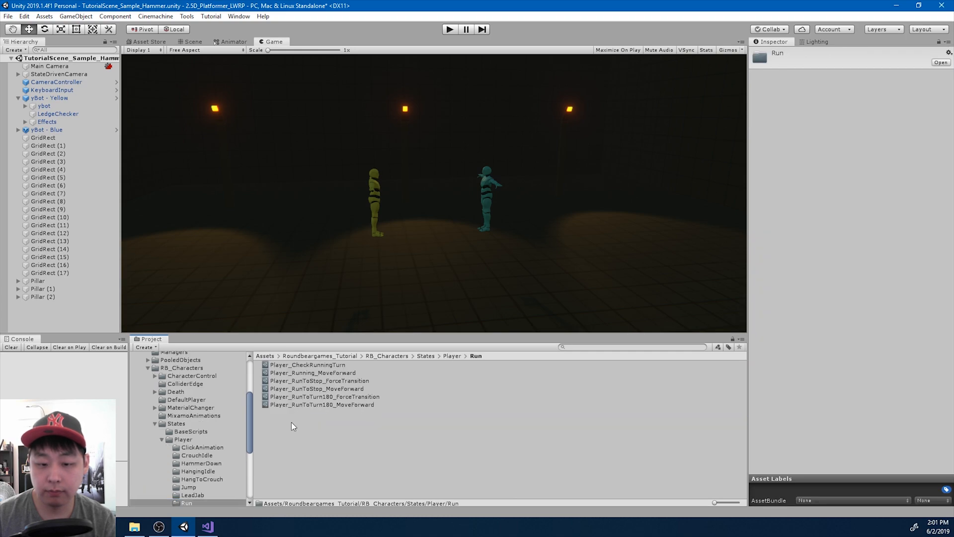
{"action": "left_click", "coordinate": [337, 373]}
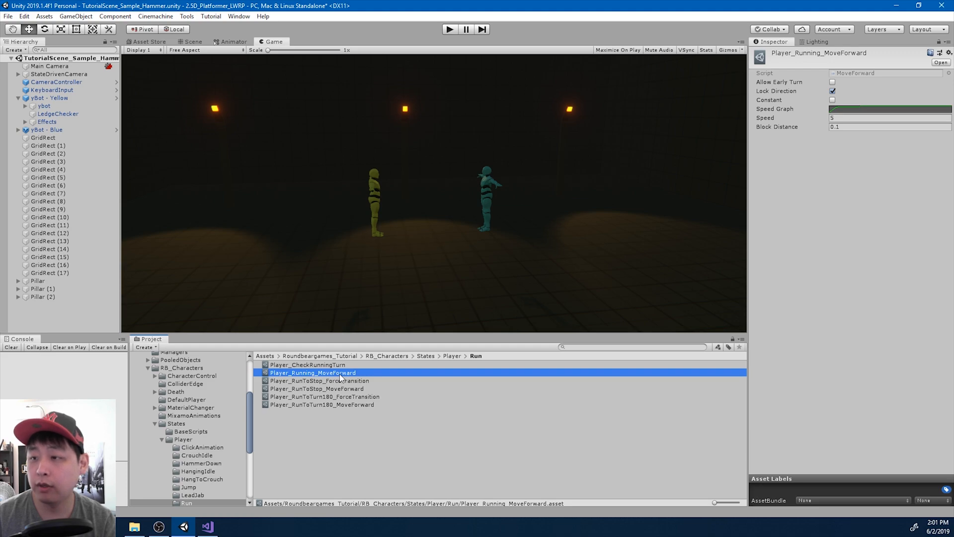
{"action": "left_click", "coordinate": [832, 83]}
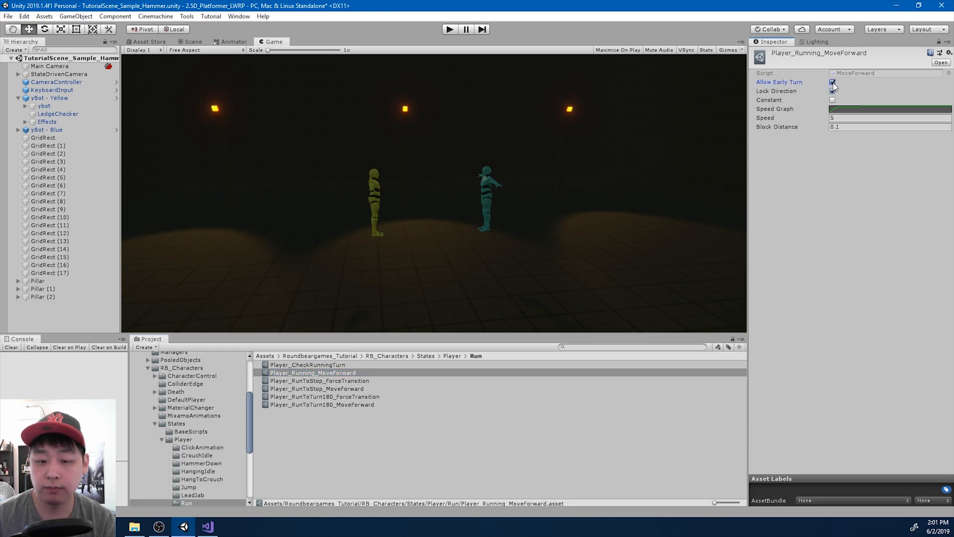
- Enable Allow Early Turn on the Player_Walk_MoveForward asset in the States/Player/Walk folder
{"action": "scroll", "coordinate": [213, 440], "scroll_direction": "down", "scroll_amount": 2}
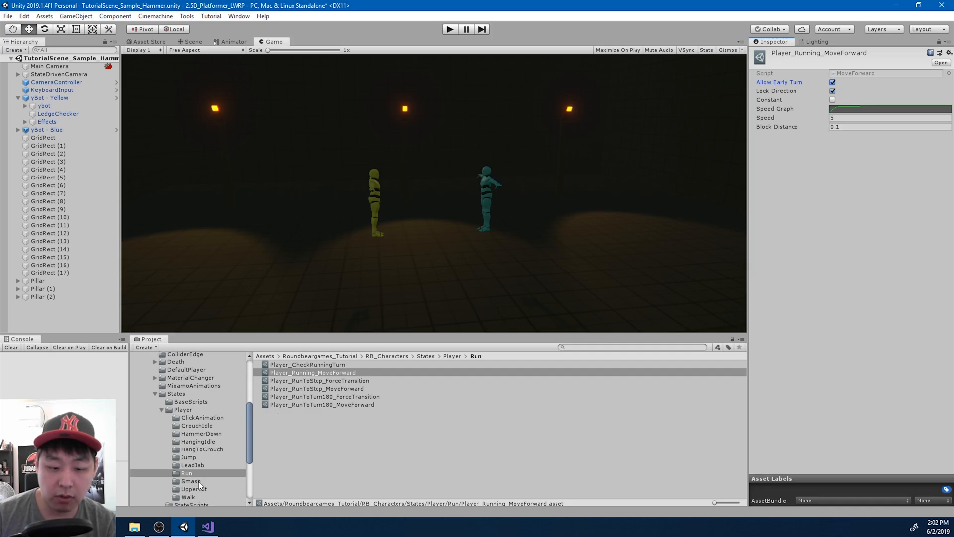
{"action": "left_click", "coordinate": [189, 497]}
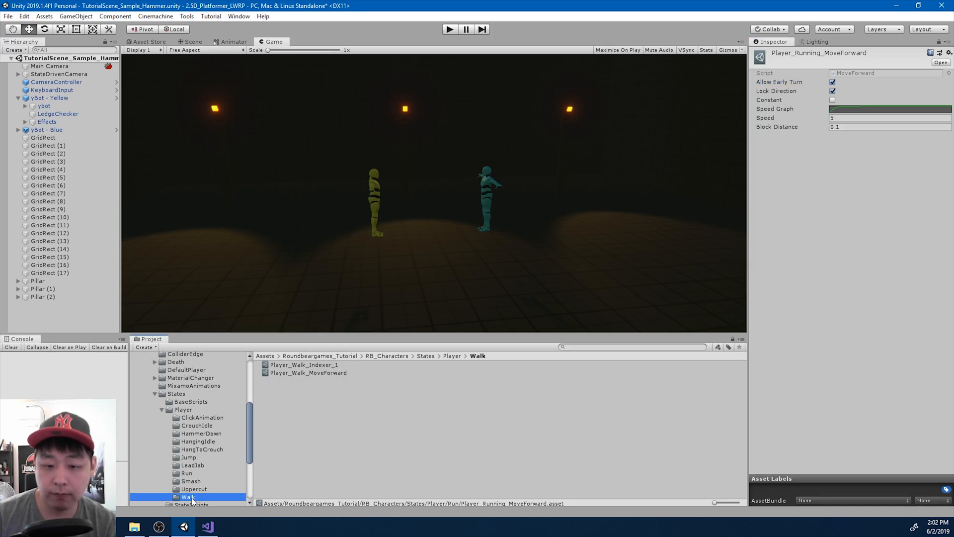
{"action": "left_click", "coordinate": [339, 372]}
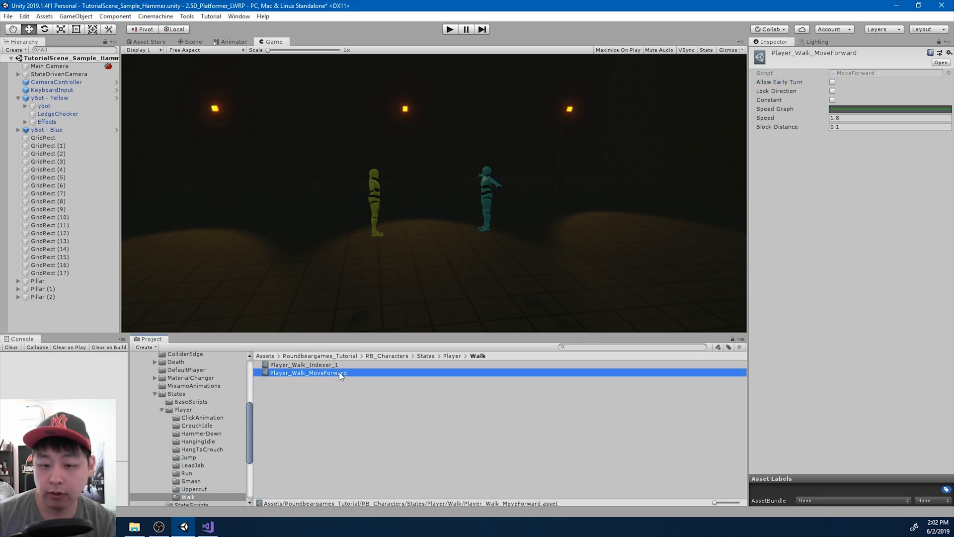
{"action": "left_click", "coordinate": [833, 82]}
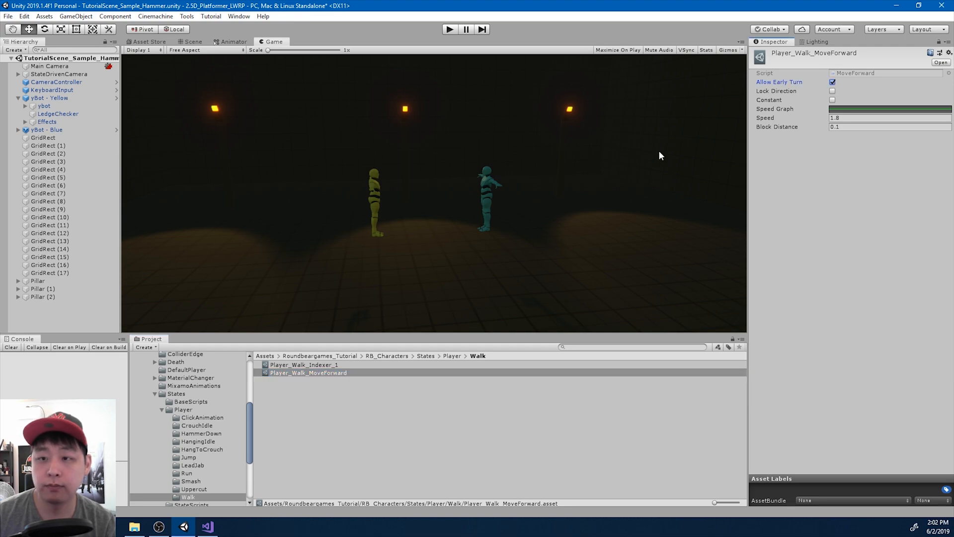
- Play the scene and move the yellow character back and forth, repeatedly reversing direction to test its walking and running turns
{"action": "left_click", "coordinate": [451, 29]}
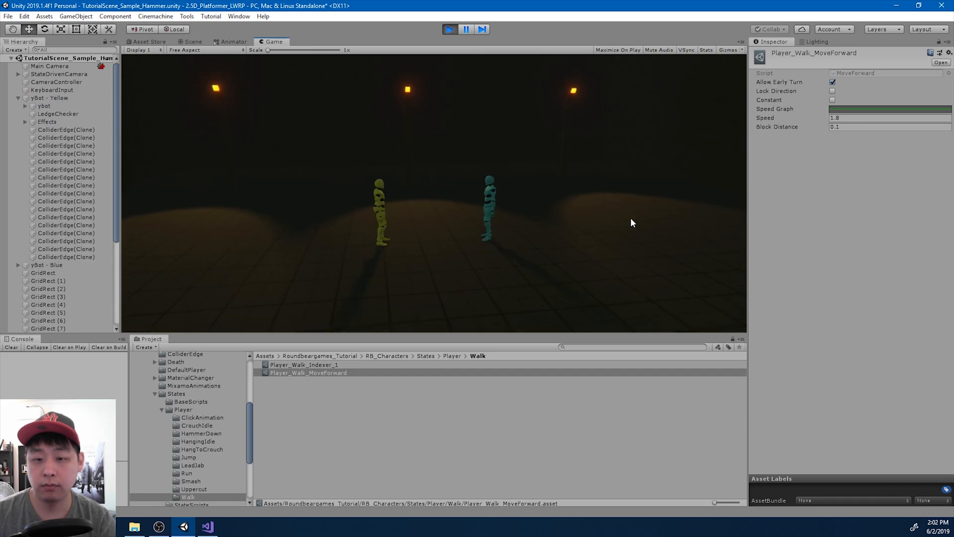
{"action": "key", "text": "d"}
{"action": "key", "text": "a"}
{"action": "key", "text": "d"}
{"action": "key", "text": "a"}
{"action": "key", "text": "d"}
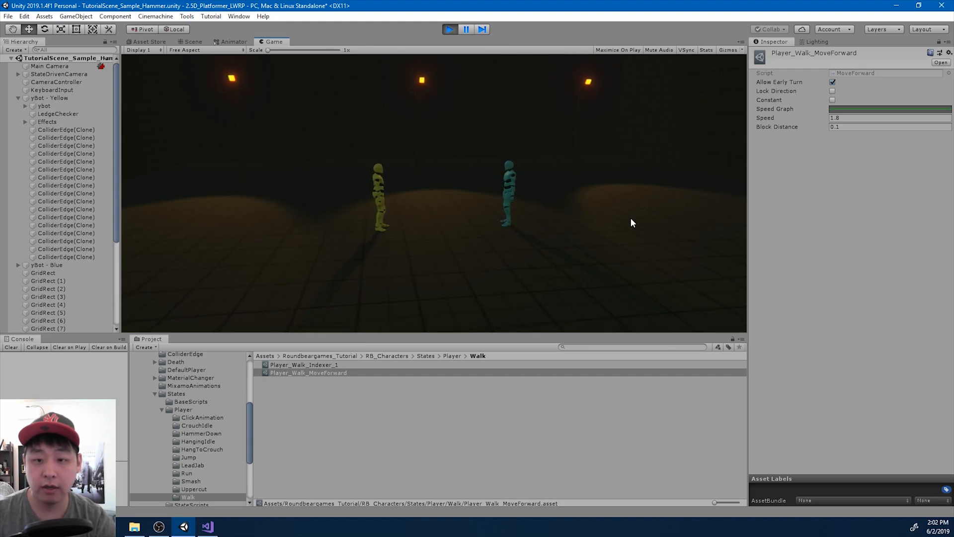
{"action": "key", "text": "a"}
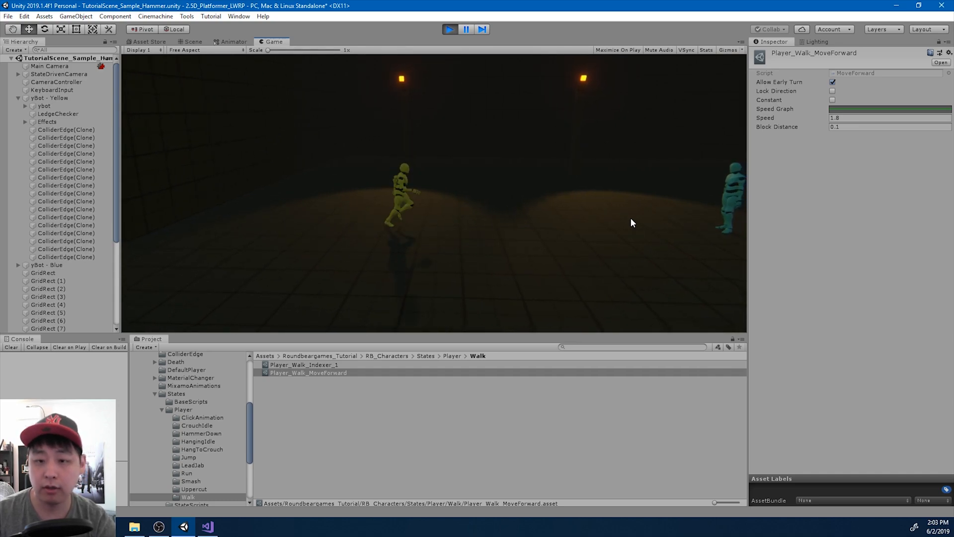
{"action": "key", "text": "d"}
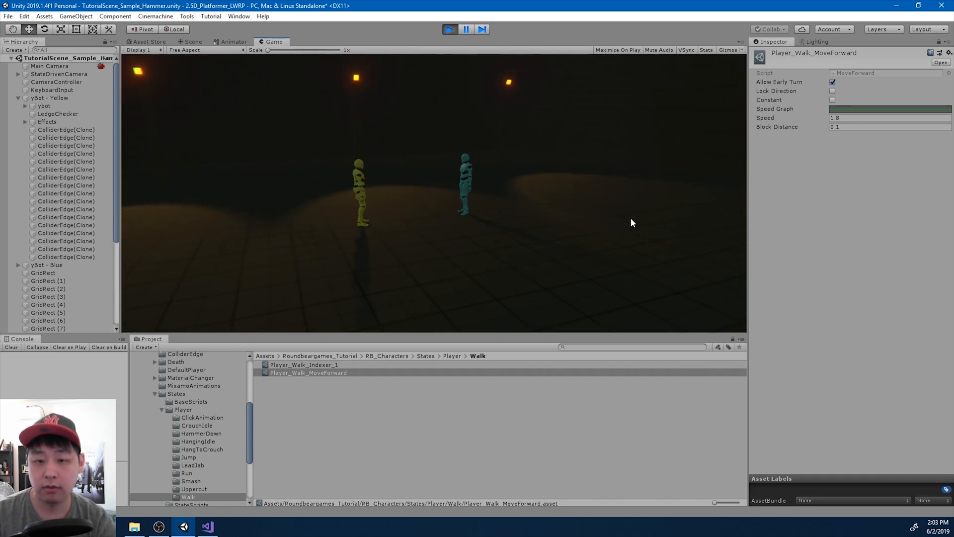
{"action": "key", "text": "a"}
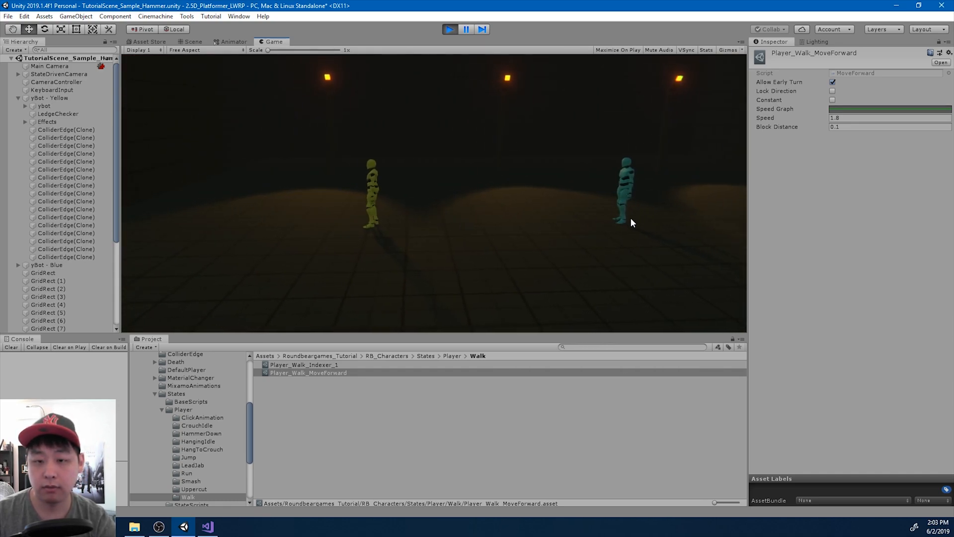
{"action": "key", "text": "d"}
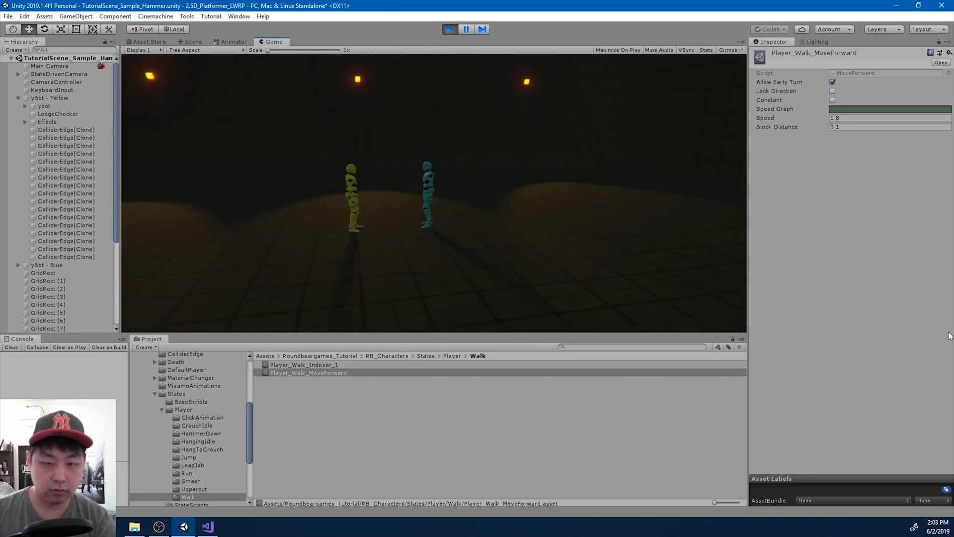
{"action": "key", "text": "a"}
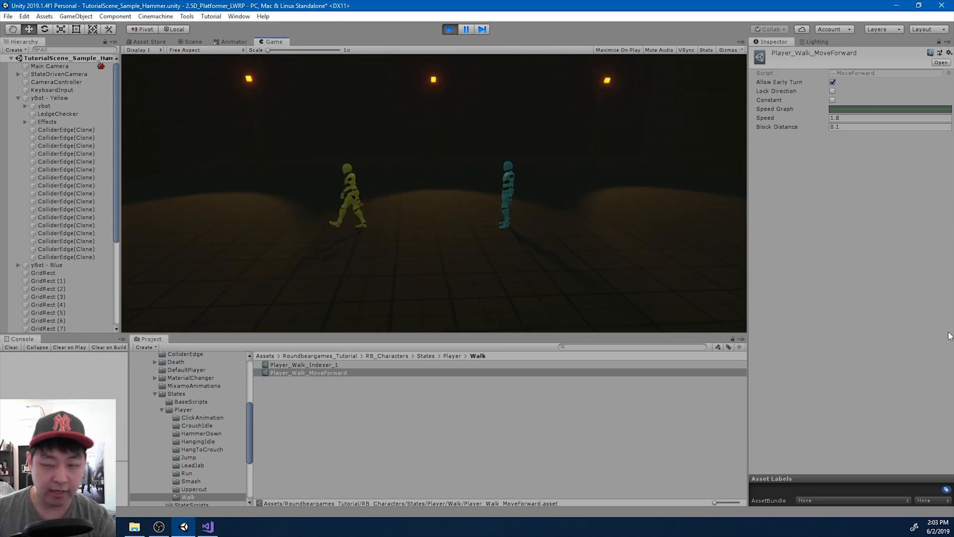
{"action": "key", "text": "a"}
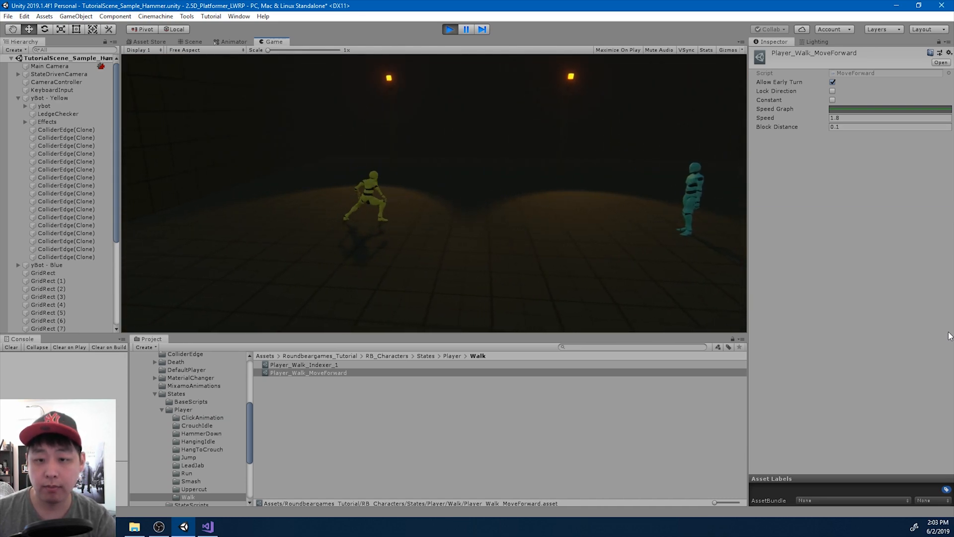
{"action": "key", "text": "d"}
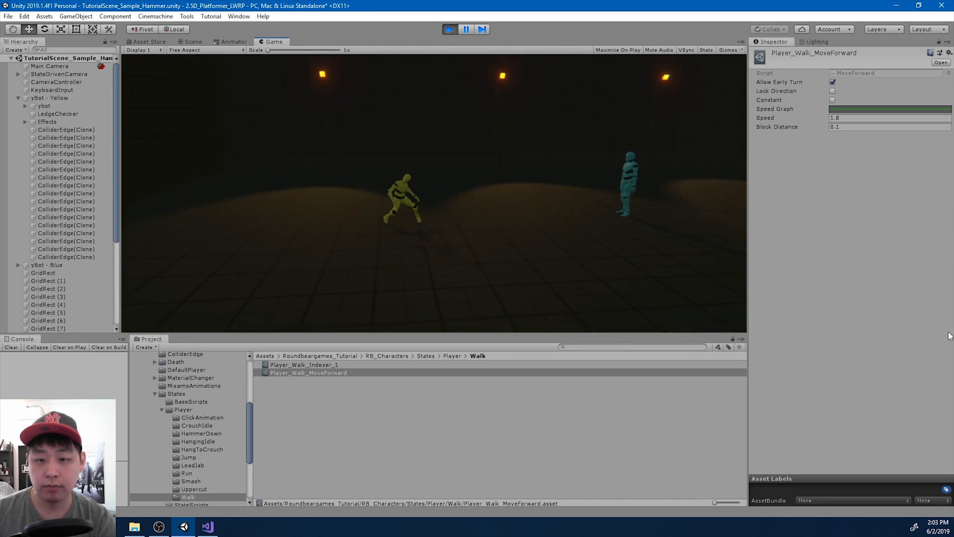
{"action": "key", "text": "d"}
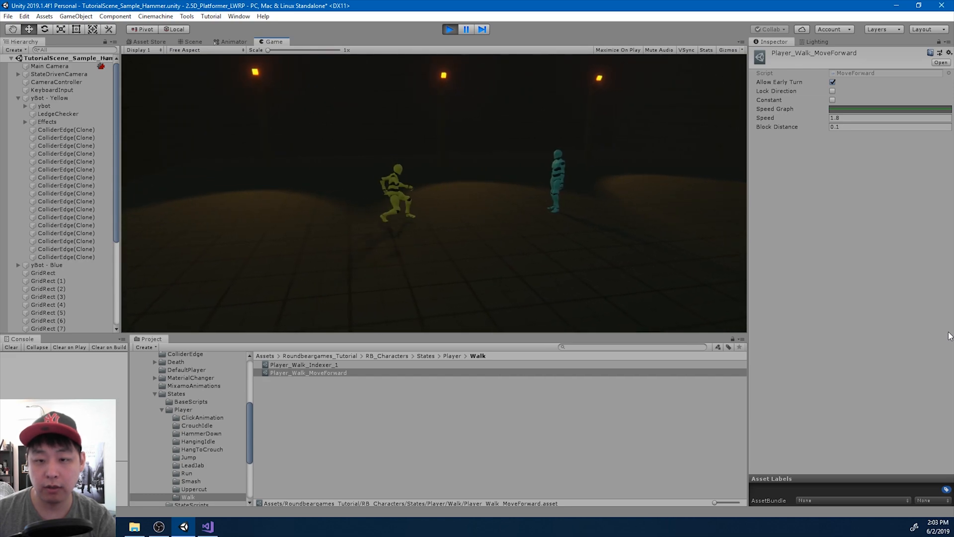
{"action": "key", "text": "d"}
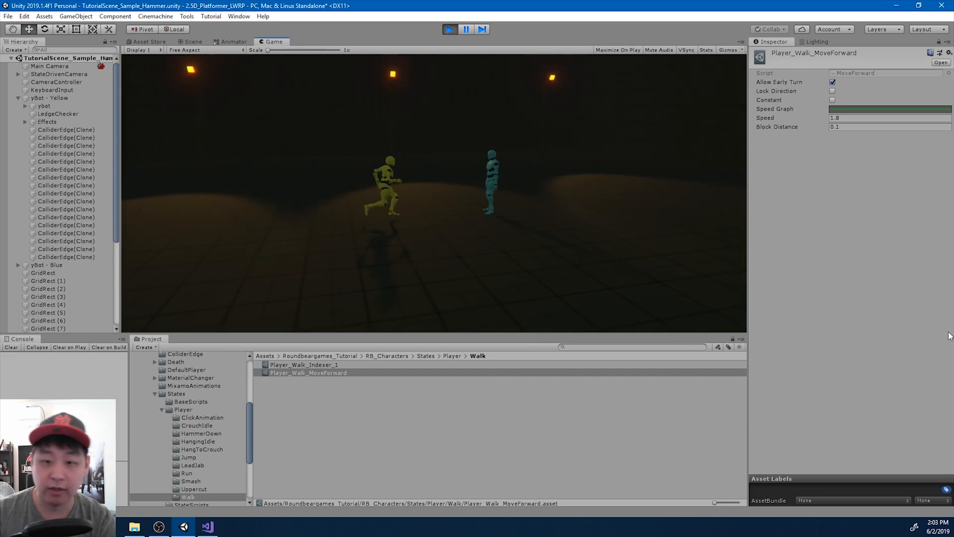
{"action": "key", "text": "d"}
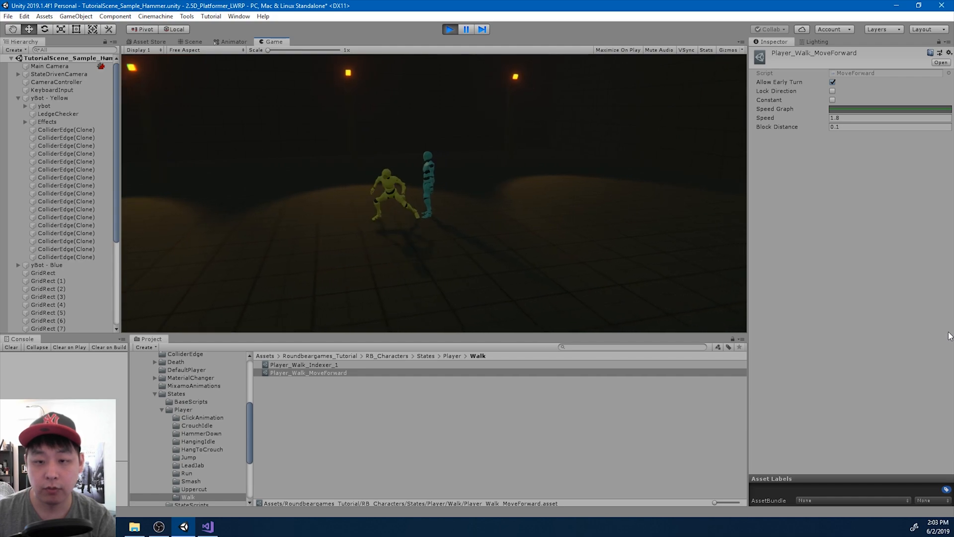
{"action": "key", "text": "a"}
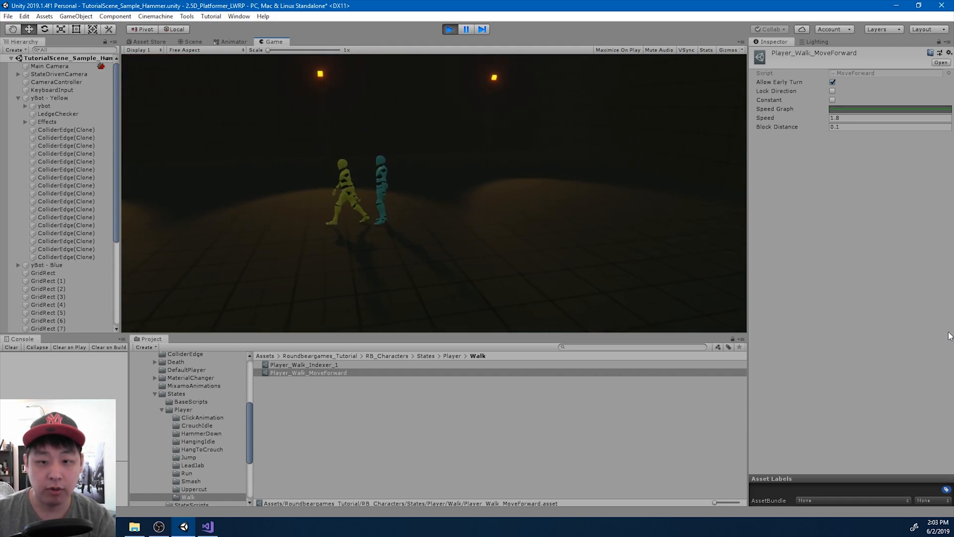
{"action": "key", "text": "d"}
{"action": "key", "text": "a"}
{"action": "key", "text": "d"}
{"action": "key", "text": "a"}
{"action": "key", "text": "d"}
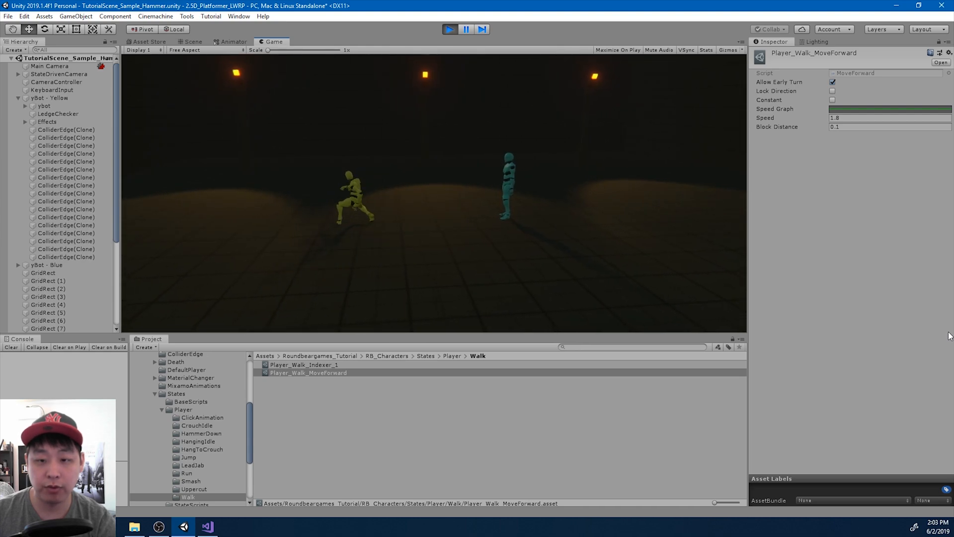
{"action": "key", "text": "a"}
{"action": "key", "text": "d"}
{"action": "key", "text": "a"}
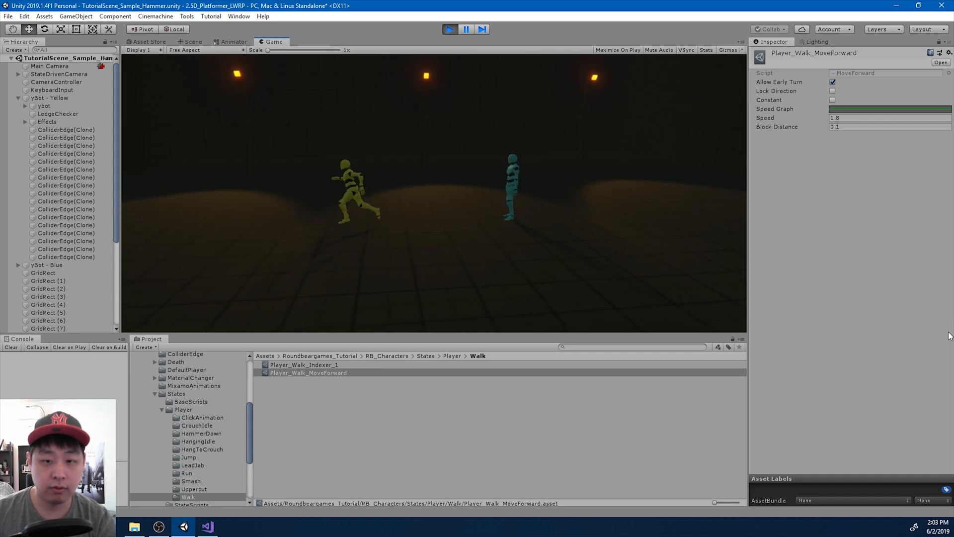
- Run the yellow character in both directions once more to check its turns, and stop playing the scene
{"action": "key", "text": "d"}
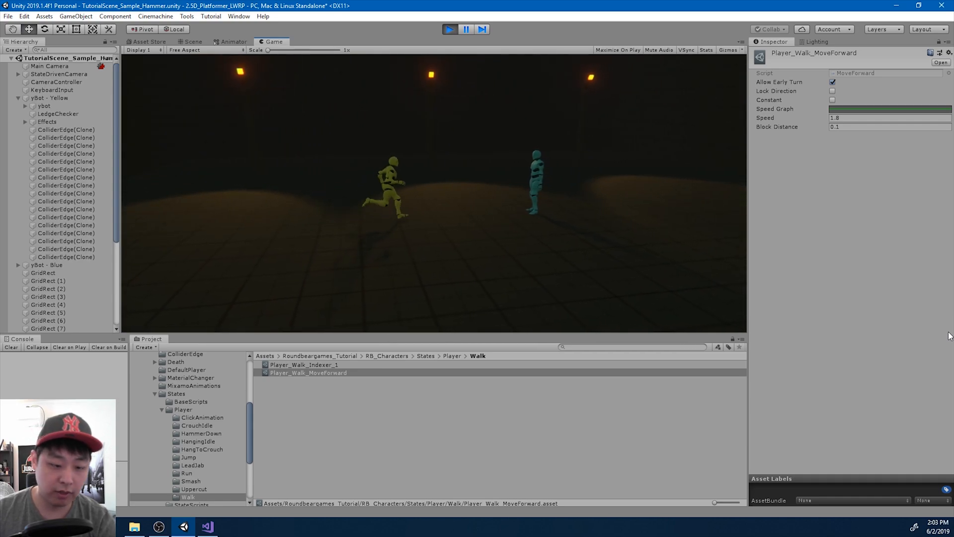
{"action": "key", "text": "d"}
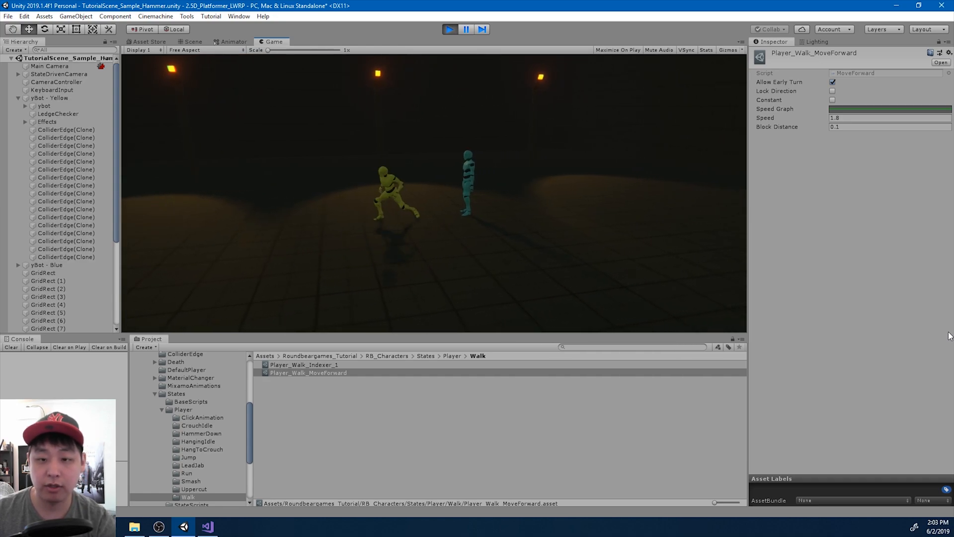
{"action": "key", "text": "a"}
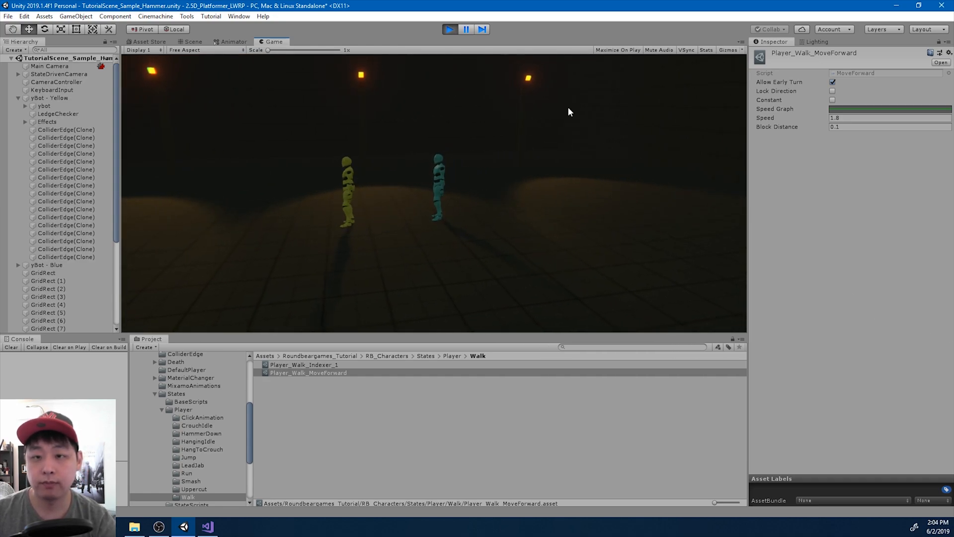
{"action": "left_click", "coordinate": [445, 30]}
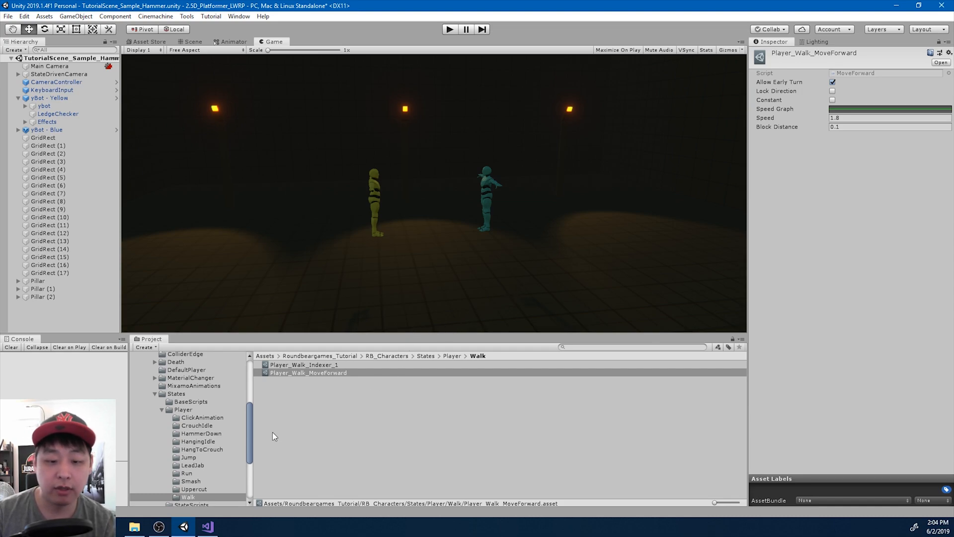
- Create a C# script named DisallowEarlyTurn in the States/StateScripts folder and open it in Visual Studio
{"action": "scroll", "coordinate": [234, 430], "scroll_direction": "down", "scroll_amount": 3}
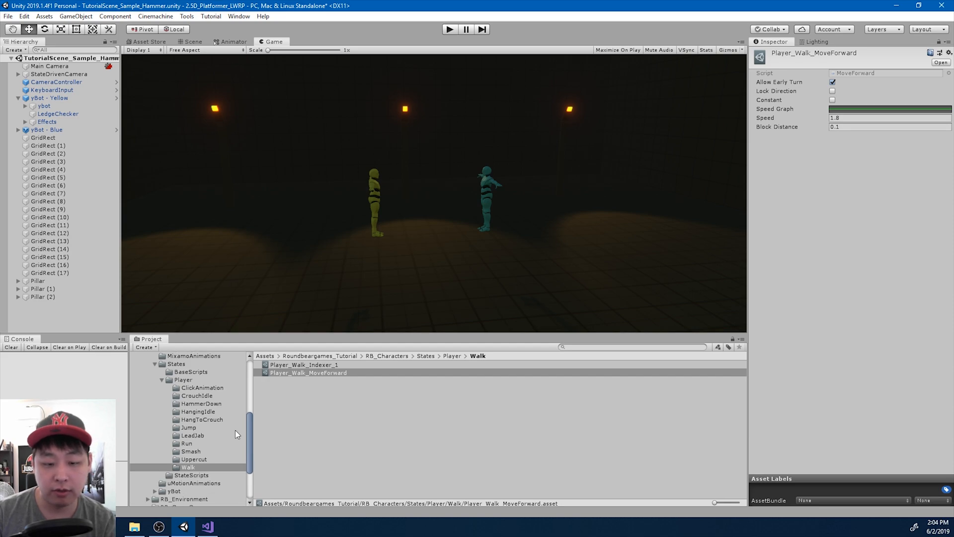
{"action": "scroll", "coordinate": [234, 430], "scroll_direction": "up", "scroll_amount": 3}
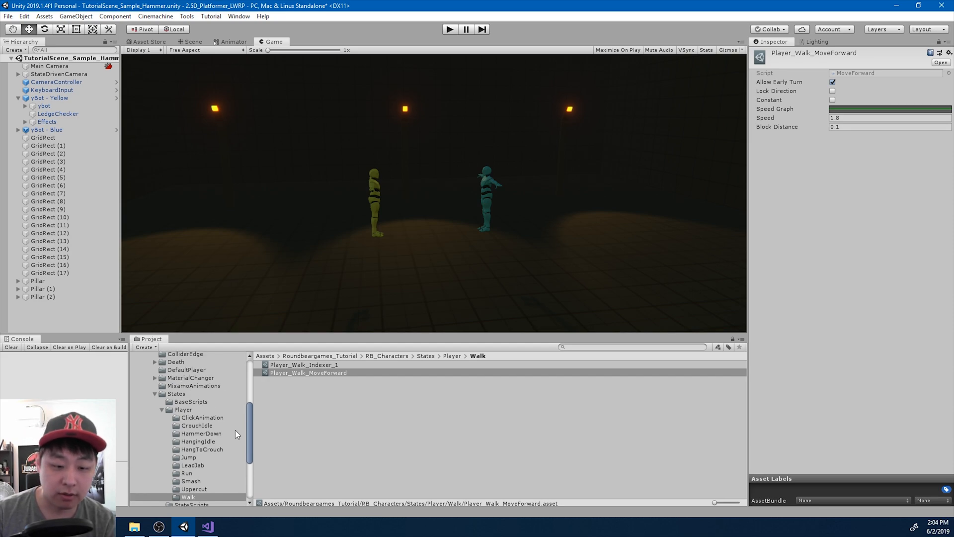
{"action": "scroll", "coordinate": [231, 448], "scroll_direction": "down", "scroll_amount": 3}
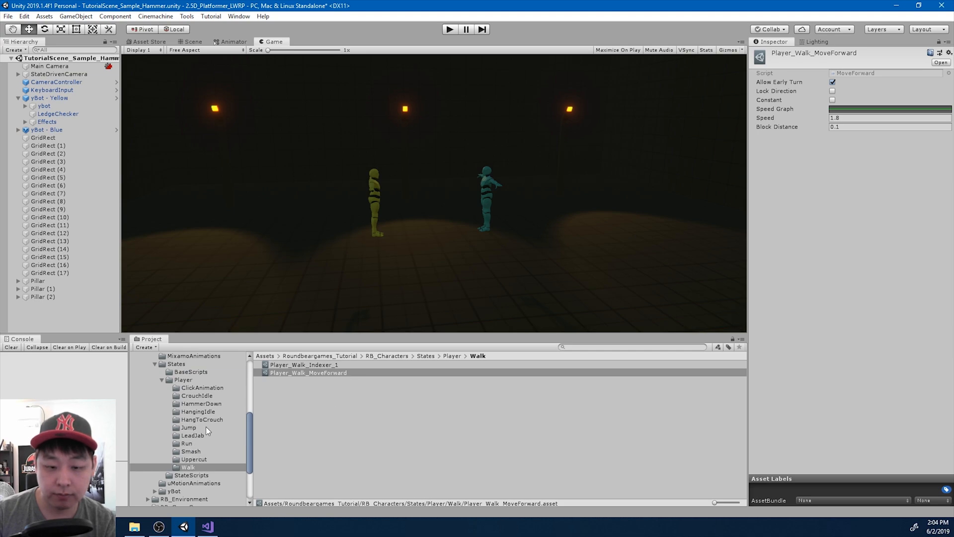
{"action": "left_click", "coordinate": [176, 364]}
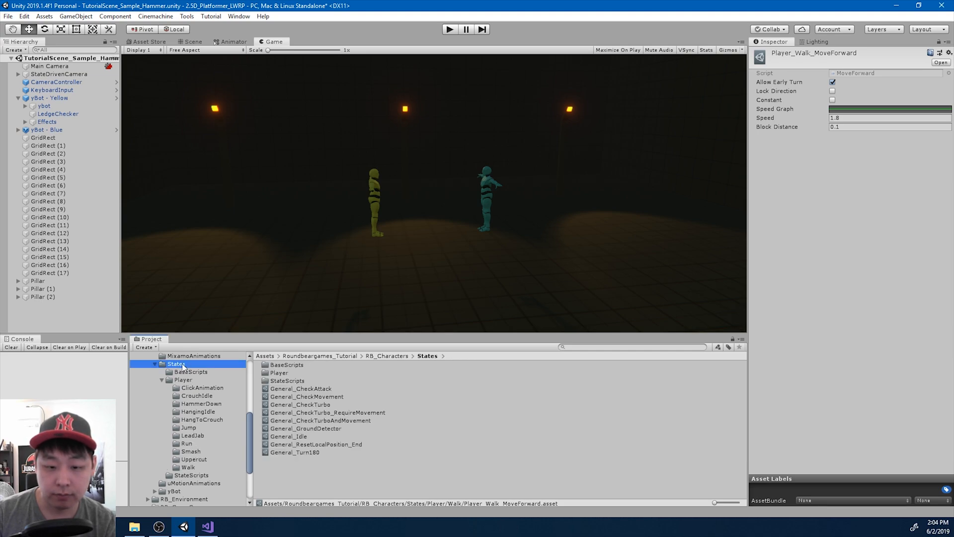
{"action": "double_click", "coordinate": [288, 381]}
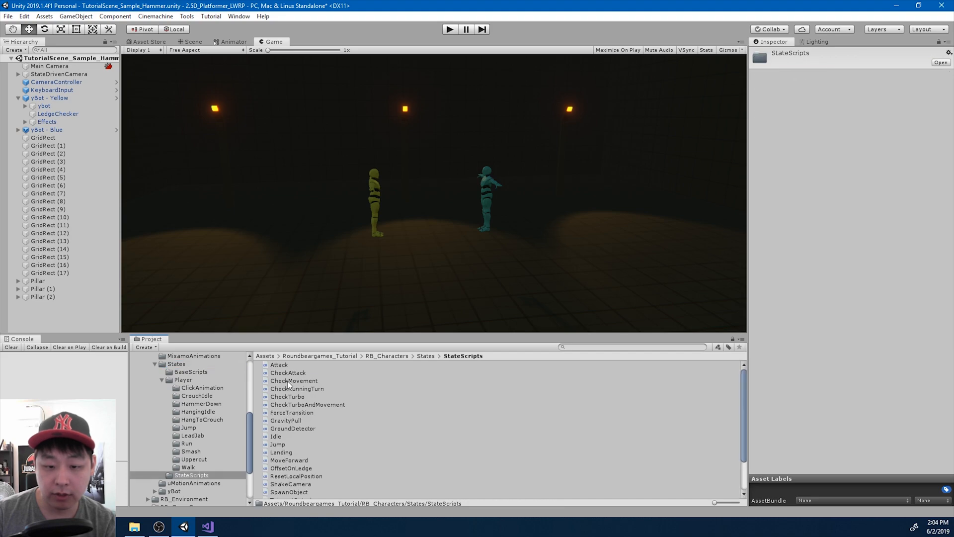
{"action": "right_click", "coordinate": [202, 473]}
{"action": "mouse_move", "coordinate": [291, 240]}
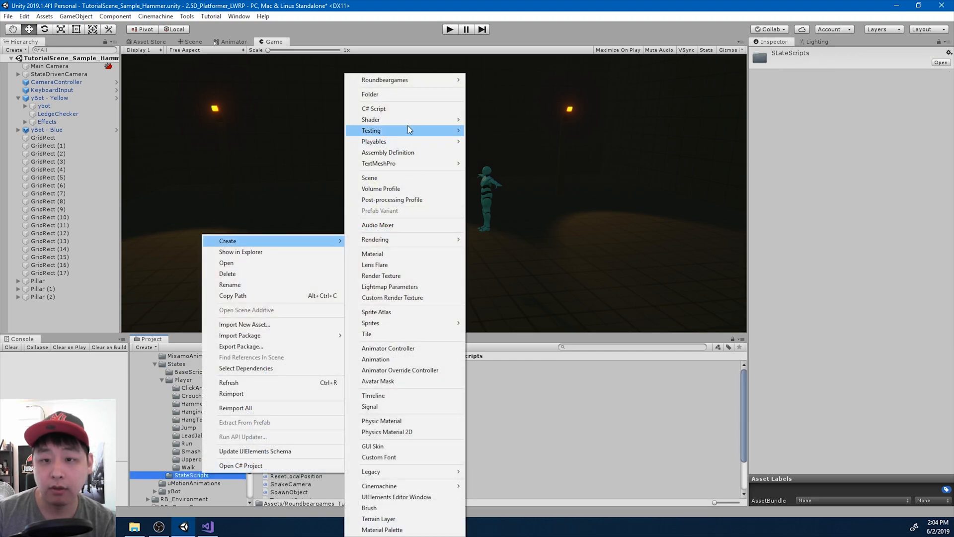
{"action": "left_click", "coordinate": [405, 109]}
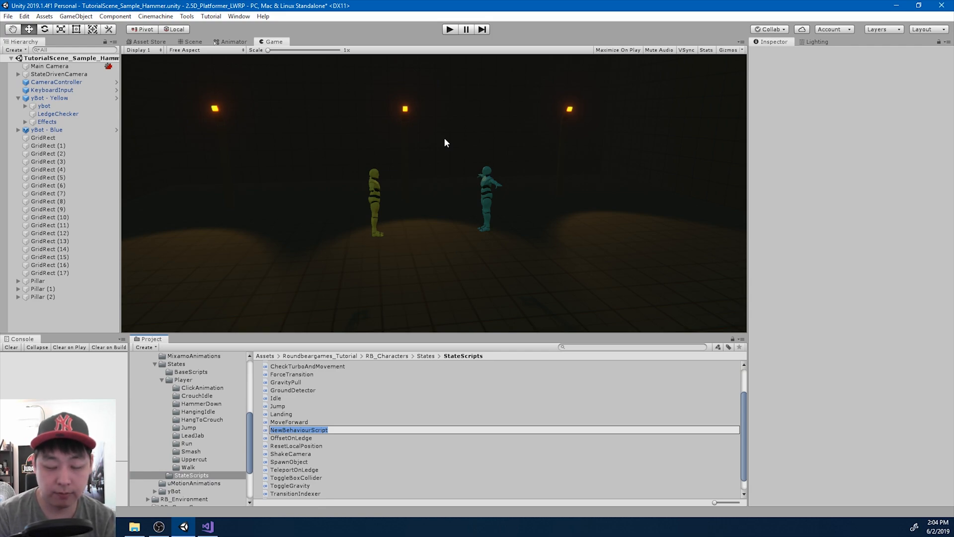
{"action": "type", "text": "Disallow"}
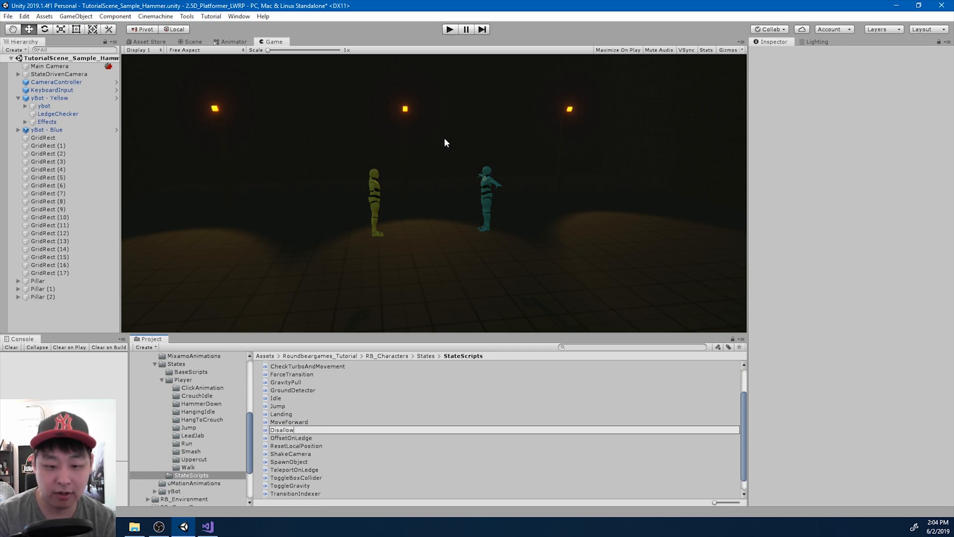
{"action": "type", "text": "EarlyTurn"}
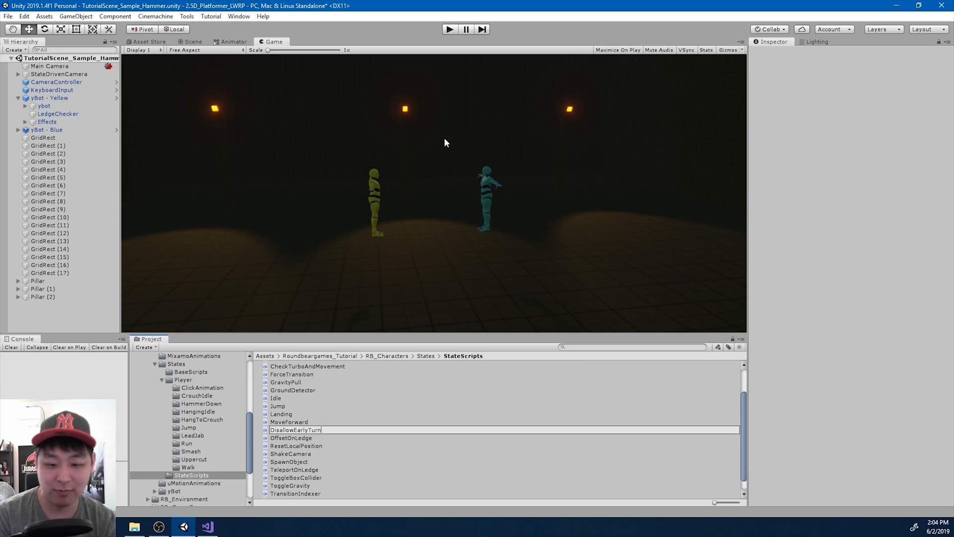
{"action": "key", "text": "Return"}
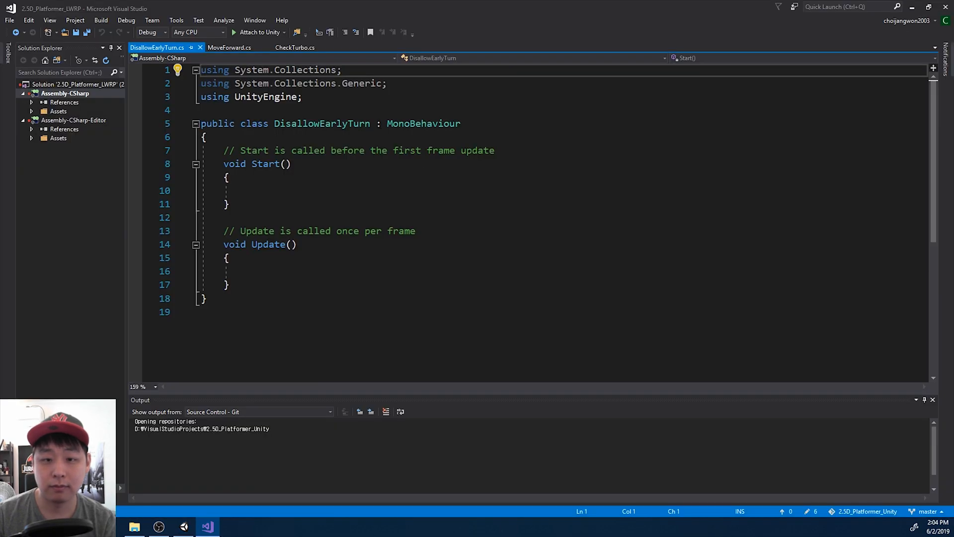
- Replace the template code in DisallowEarlyTurn.cs with a copy of the entire CheckTurbo.cs code
{"action": "left_click", "coordinate": [295, 48]}
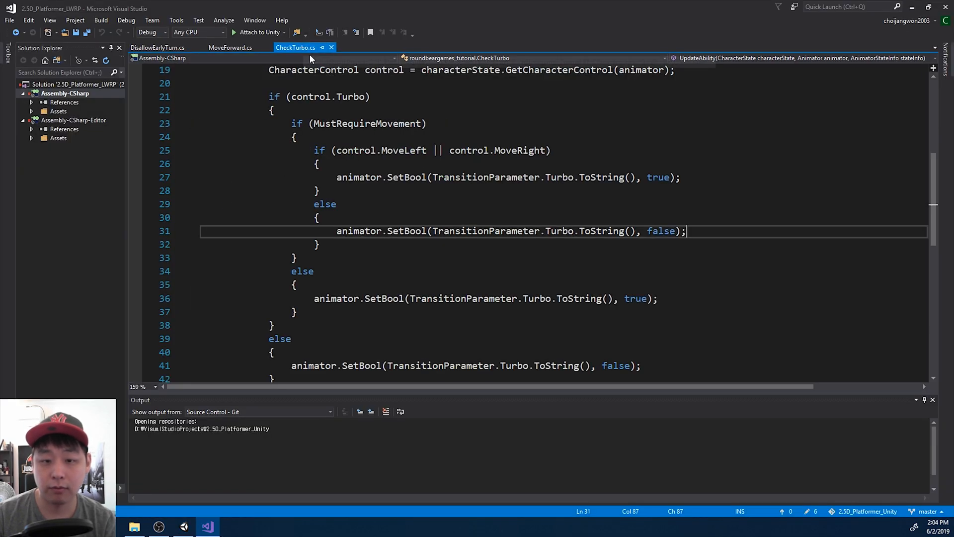
{"action": "left_click", "coordinate": [448, 191]}
{"action": "scroll", "coordinate": [448, 196], "scroll_direction": "up", "scroll_amount": 5}
{"action": "key", "text": "ctrl+a"}
{"action": "key", "text": "ctrl+Tab"}
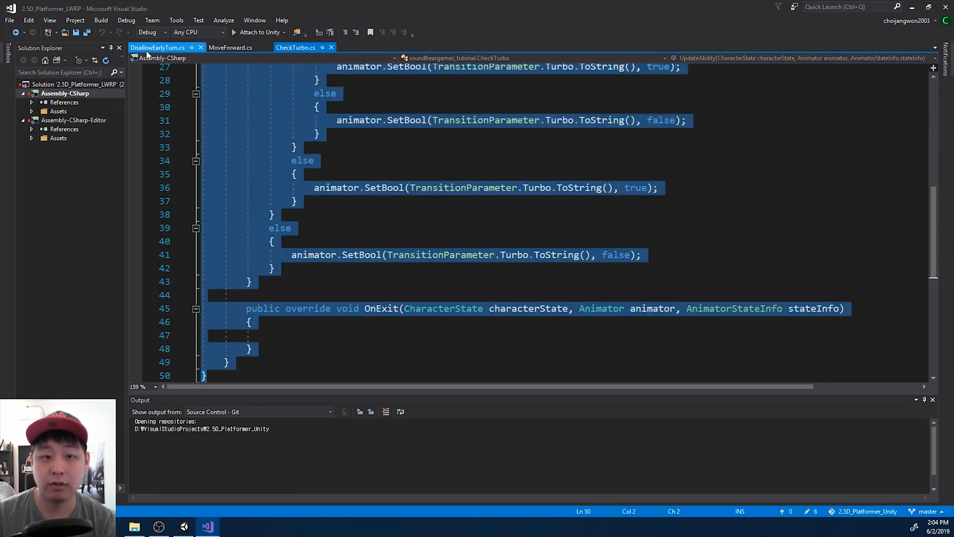
{"action": "key", "text": "ctrl+a"}
{"action": "key", "text": "ctrl+v"}
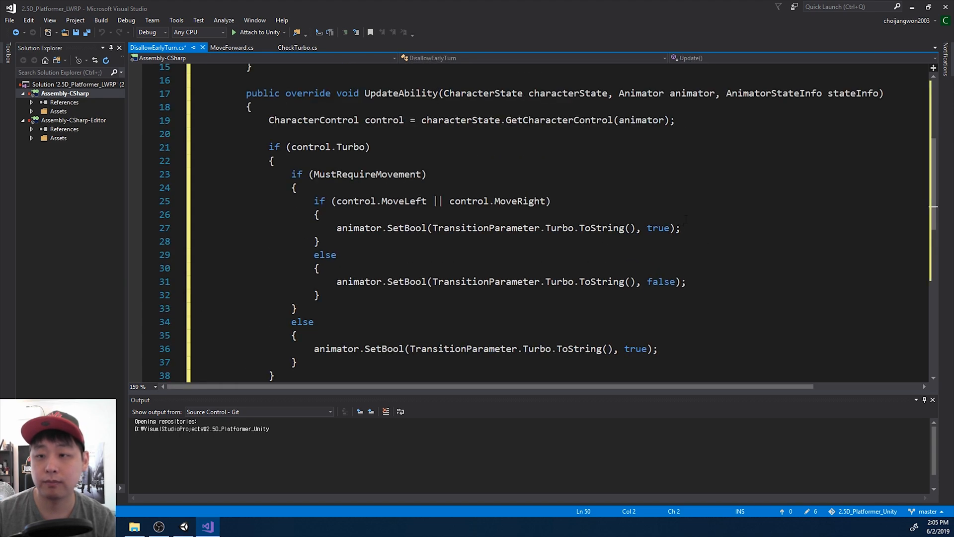
- Change the asset menu name to Roundbeargames/AbilityData/DisallowEarlyTurn and rename the class to DisallowEarlyTurn
{"action": "scroll", "coordinate": [695, 204], "scroll_direction": "up", "scroll_amount": 8}
{"action": "double_click", "coordinate": [699, 151]}
{"action": "type", "text": "Disallo"}
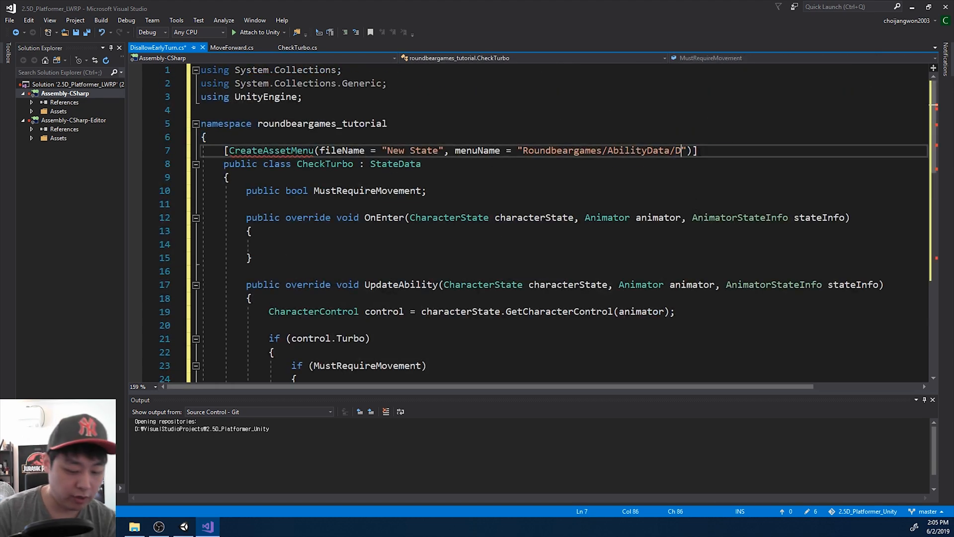
{"action": "type", "text": "wEarlyTurn"}
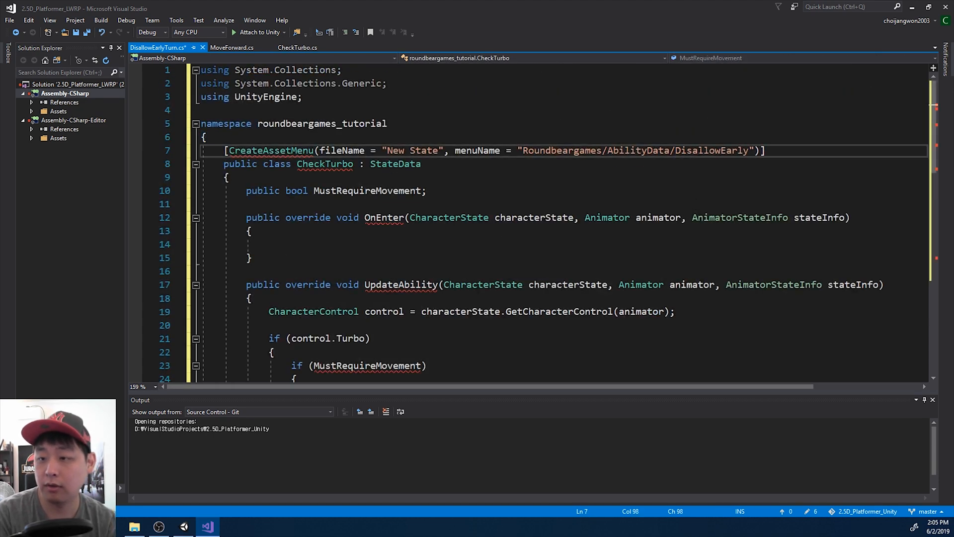
{"action": "double_click", "coordinate": [717, 150]}
{"action": "key", "text": "ctrl+c"}
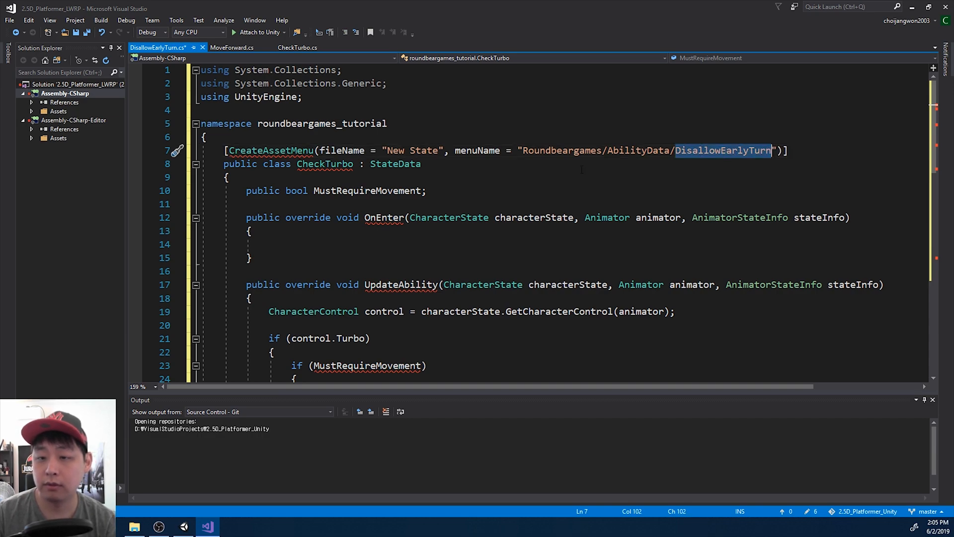
{"action": "double_click", "coordinate": [325, 164]}
{"action": "key", "text": "ctrl+v"}
- Delete the MustRequireMovement field and the code inside UpdateAbility, leaving an empty method body, and save the DisallowEarlyTurn script
{"action": "left_click_drag", "start_coordinate": [389, 204], "coordinate": [389, 178]}
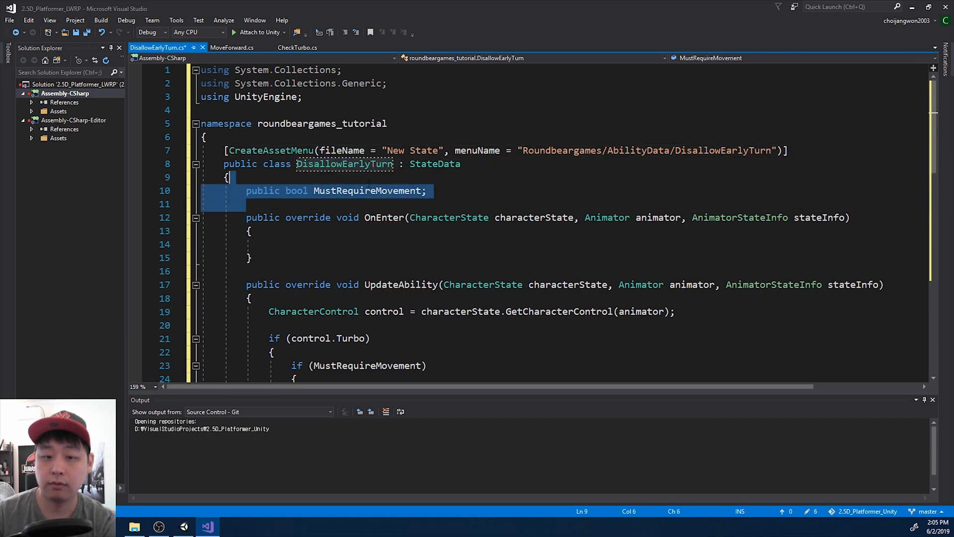
{"action": "key", "text": "Delete"}
{"action": "scroll", "coordinate": [392, 223], "scroll_direction": "down", "scroll_amount": 7}
{"action": "left_click_drag", "start_coordinate": [315, 310], "coordinate": [256, 204]}
{"action": "key", "text": "Delete"}
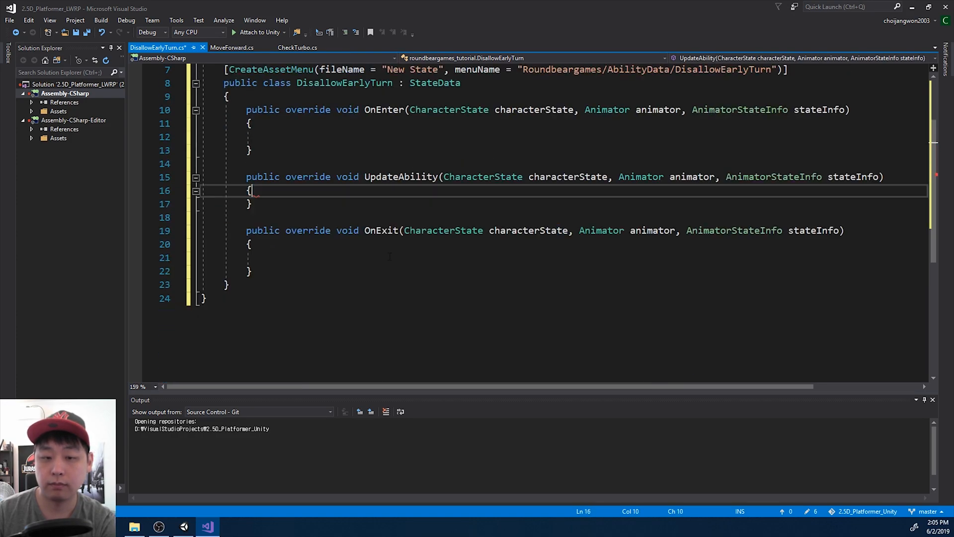
{"action": "key", "text": "Return"}
{"action": "key", "text": "ctrl+s"}
{"action": "scroll", "coordinate": [527, 266], "scroll_direction": "up", "scroll_amount": 2}
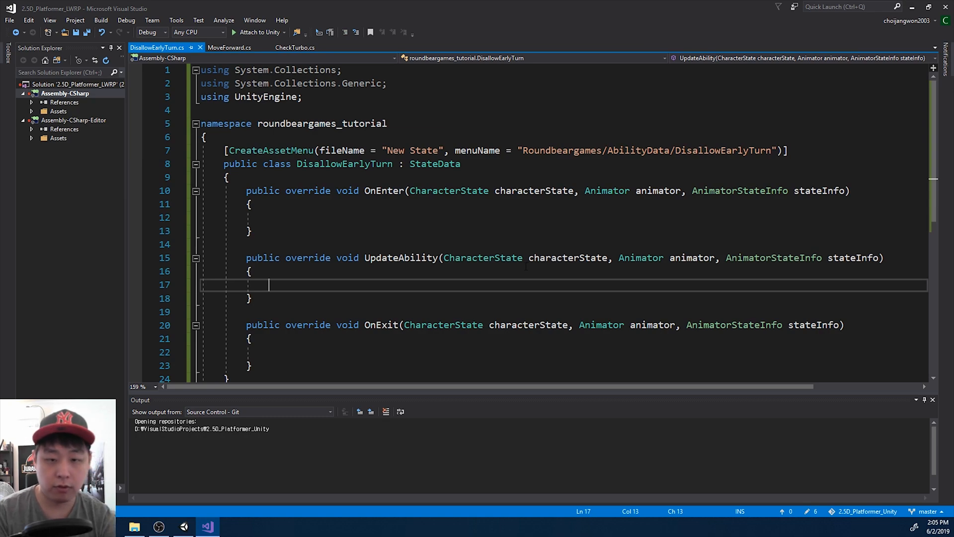
- Search the whole solution for "animation" and open AnimationProgress.cs
{"action": "key", "text": "ctrl+t"}
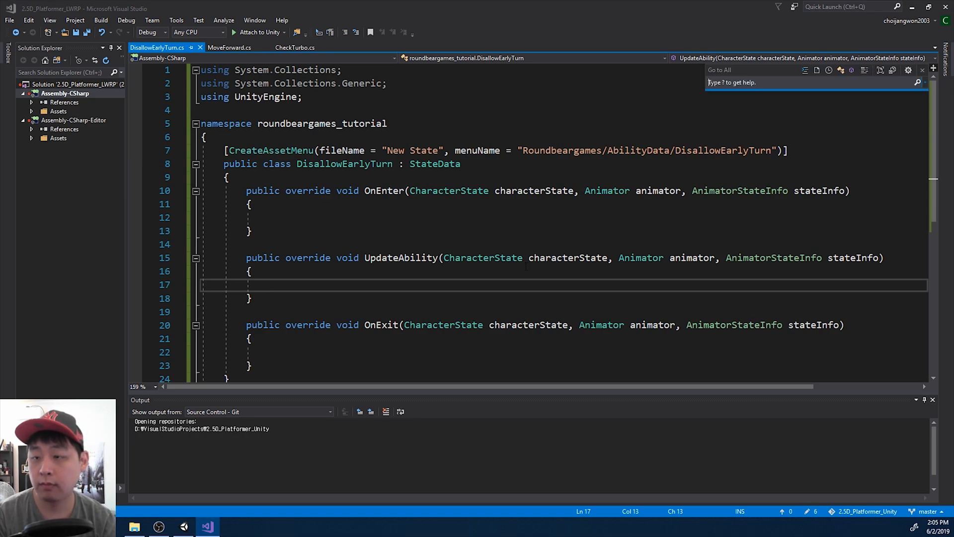
{"action": "type", "text": "animat"}
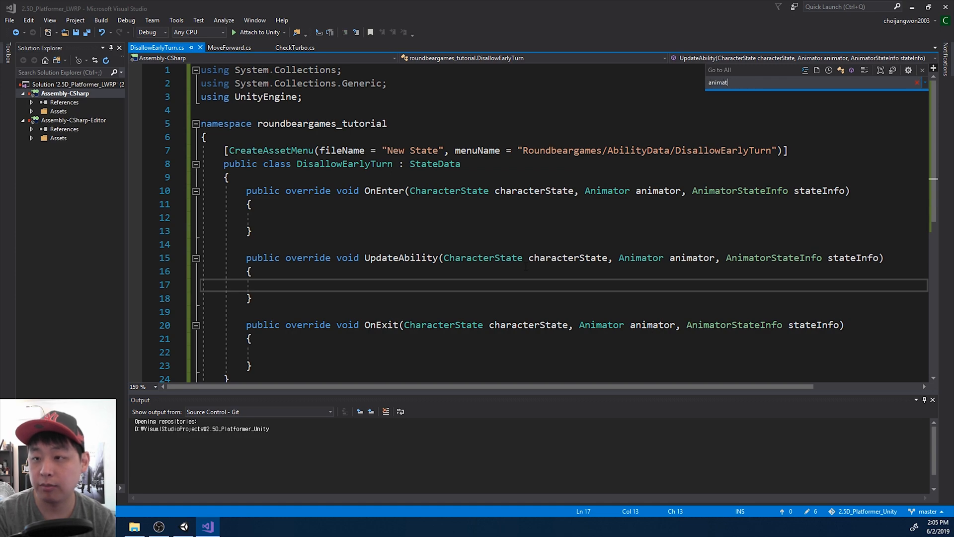
{"action": "type", "text": "ion"}
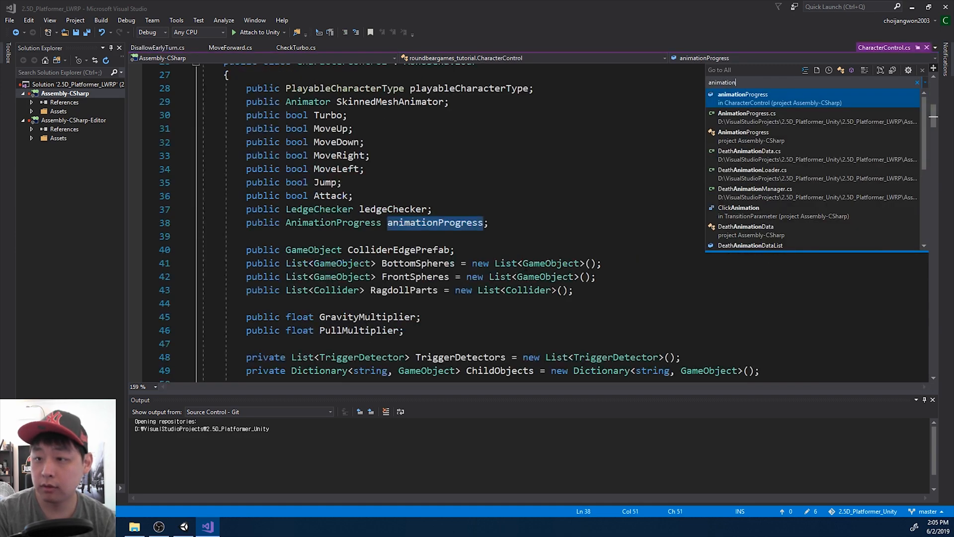
{"action": "key", "text": "Down"}
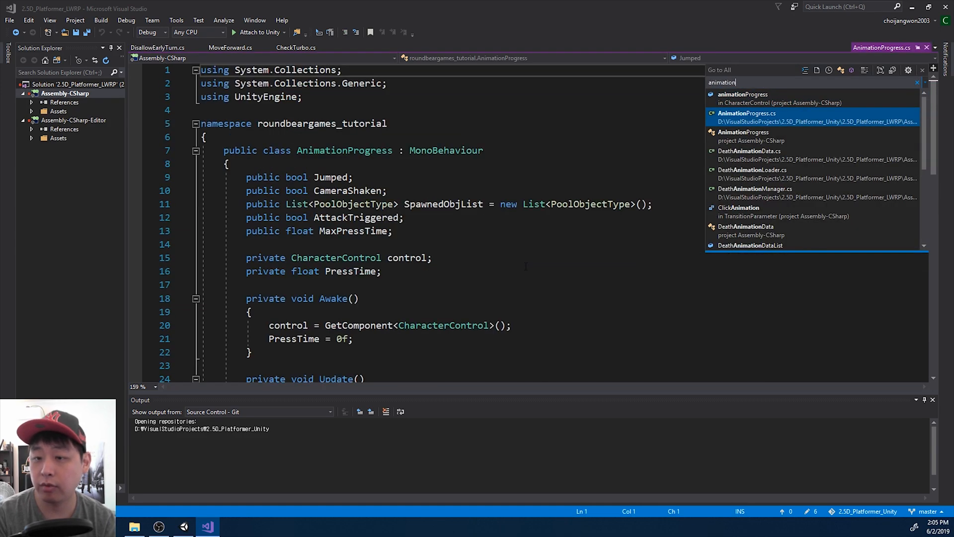
{"action": "key", "text": "Return"}
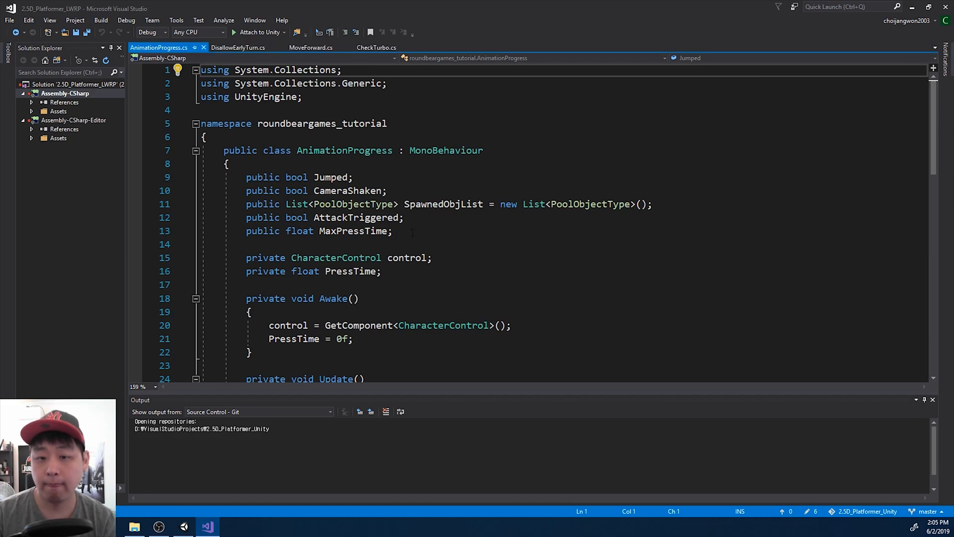
- Declare a public bool DisAllowEarlyTurn below MaxPressTime in the AnimationProgress class
{"action": "left_click", "coordinate": [421, 233]}
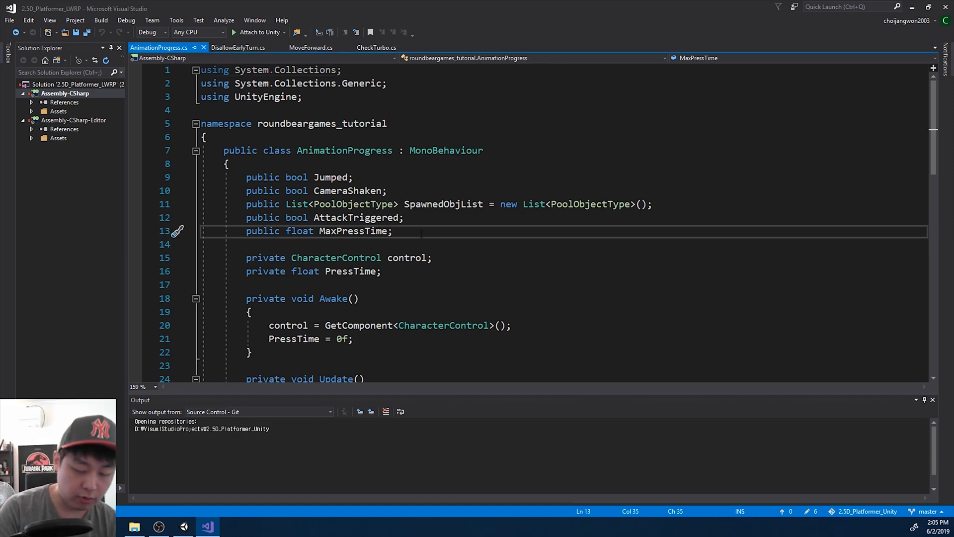
{"action": "key", "text": "Return"}
{"action": "type", "text": "public boo"}
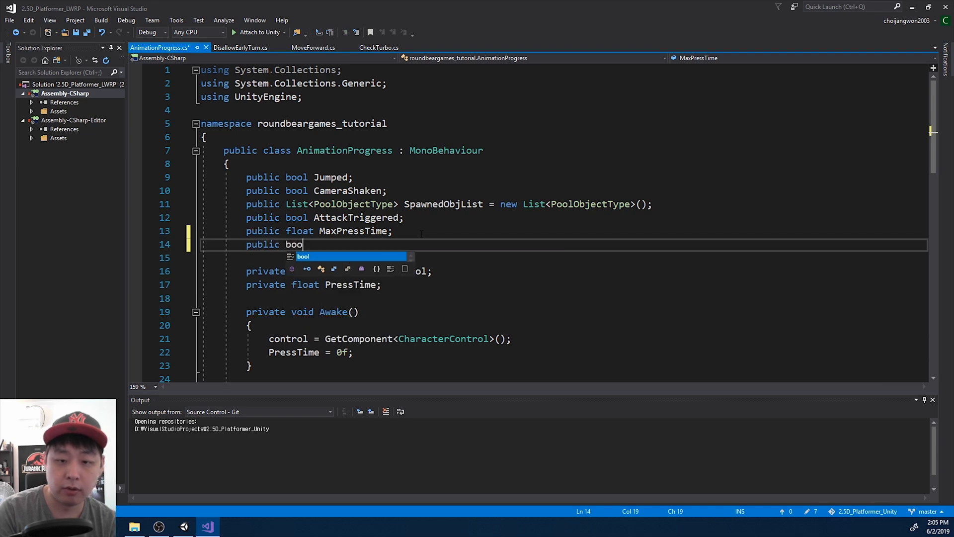
{"action": "type", "text": "l dis"}
{"action": "key", "text": "BackSpace"}
{"action": "key", "text": "BackSpace"}
{"action": "type", "text": "AllowE"}
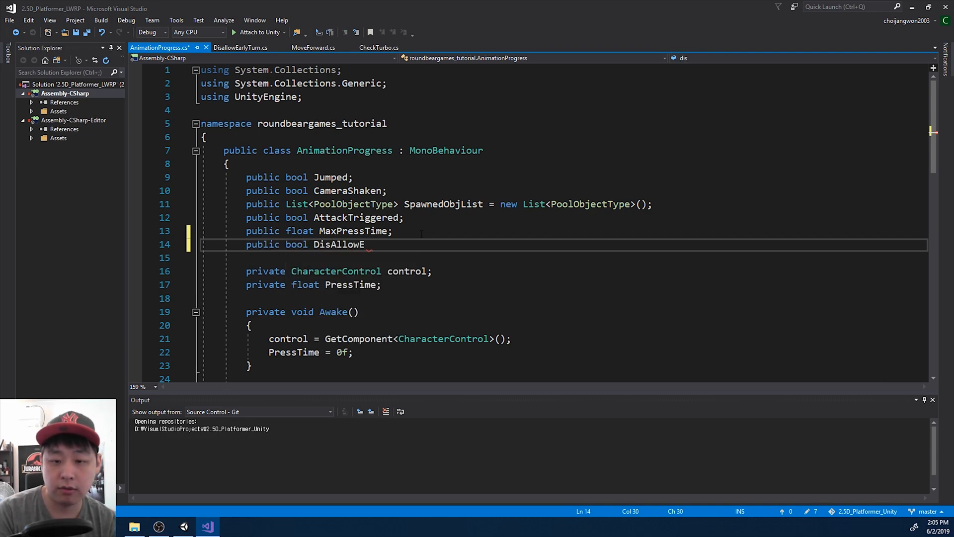
{"action": "type", "text": "arlyTurn;"}
- Correct the new bool's name to disallowEarlyTurn and save the AnimationProgress script
{"action": "left_click", "coordinate": [317, 244]}
{"action": "key", "text": "BackSpace"}
{"action": "type", "text": "d"}
{"action": "key", "text": "Right"}
{"action": "key", "text": "Right"}
{"action": "key", "text": "Delete"}
{"action": "type", "text": "a"}
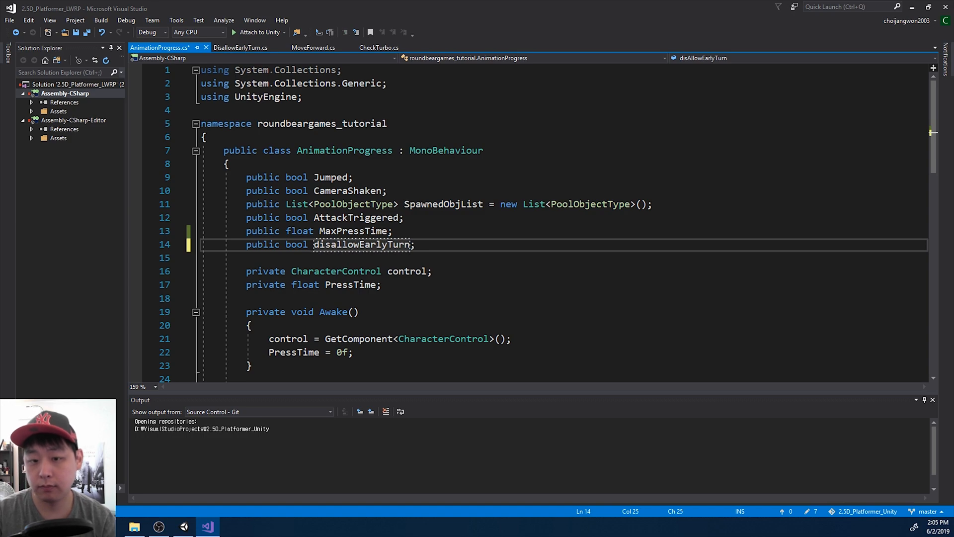
{"action": "key", "text": "ctrl+s"}
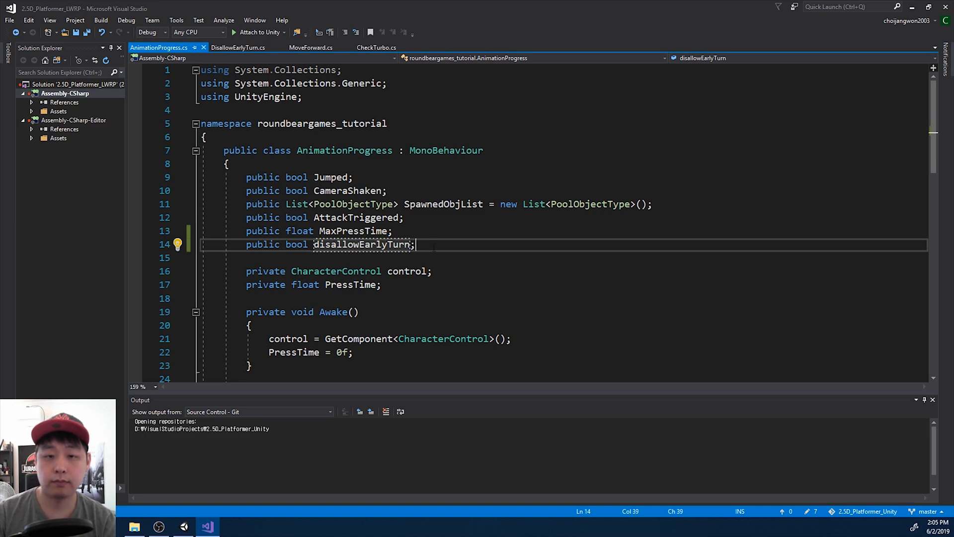
- In DisallowEarlyTurn's OnEnter, declare CharacterControl control = characterState.GetCharacterControl(animator);
{"action": "left_click", "coordinate": [249, 47]}
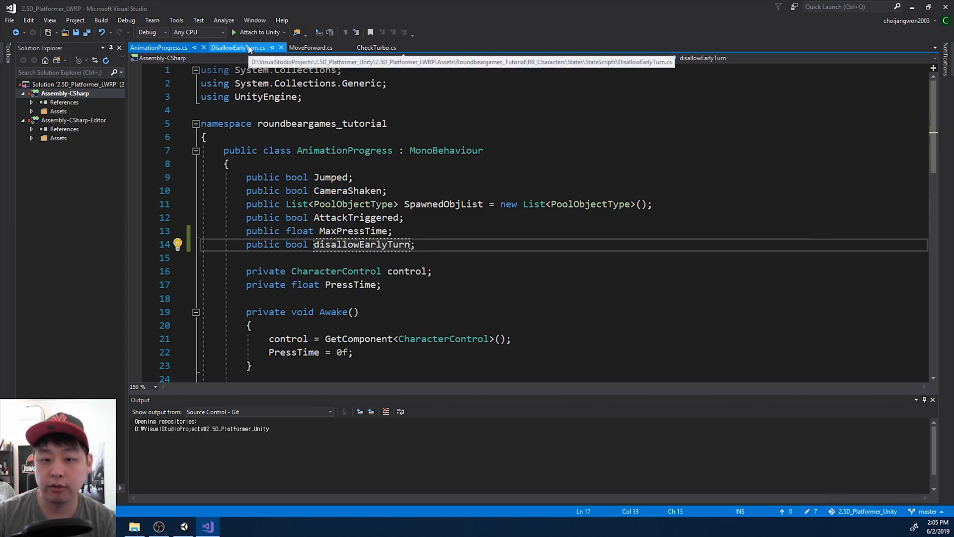
{"action": "left_click", "coordinate": [313, 218]}
{"action": "type", "text": "C"}
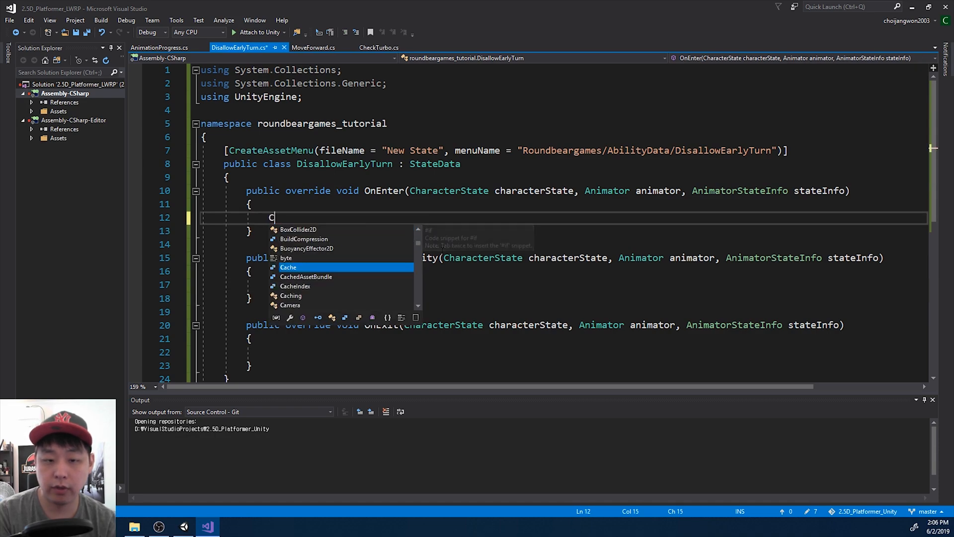
{"action": "type", "text": "haracterControl contro"}
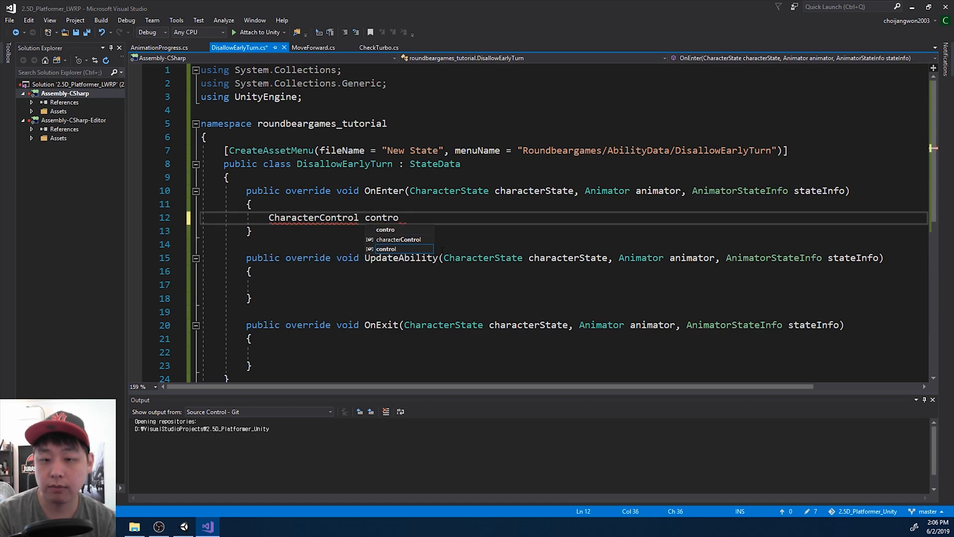
{"action": "type", "text": "l = chara"}
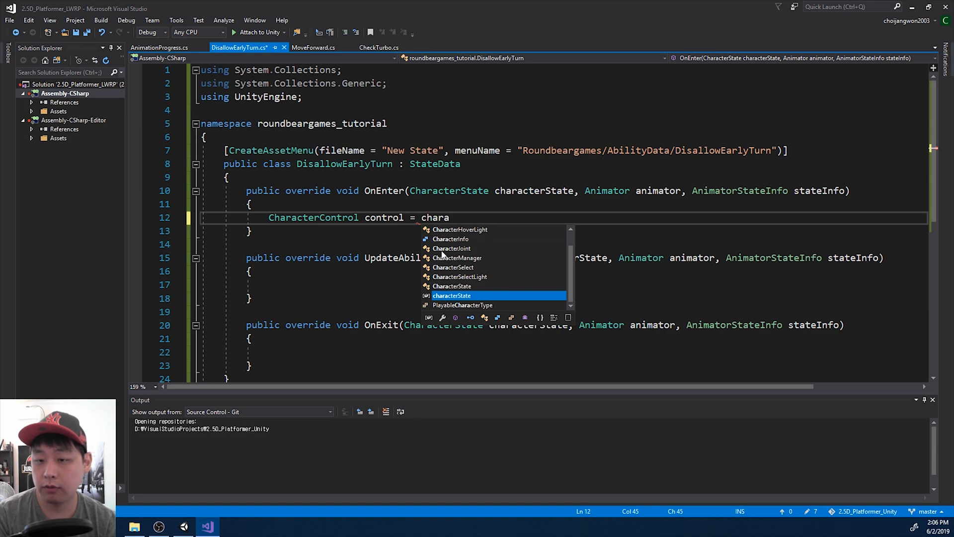
{"action": "type", "text": "cterState."}
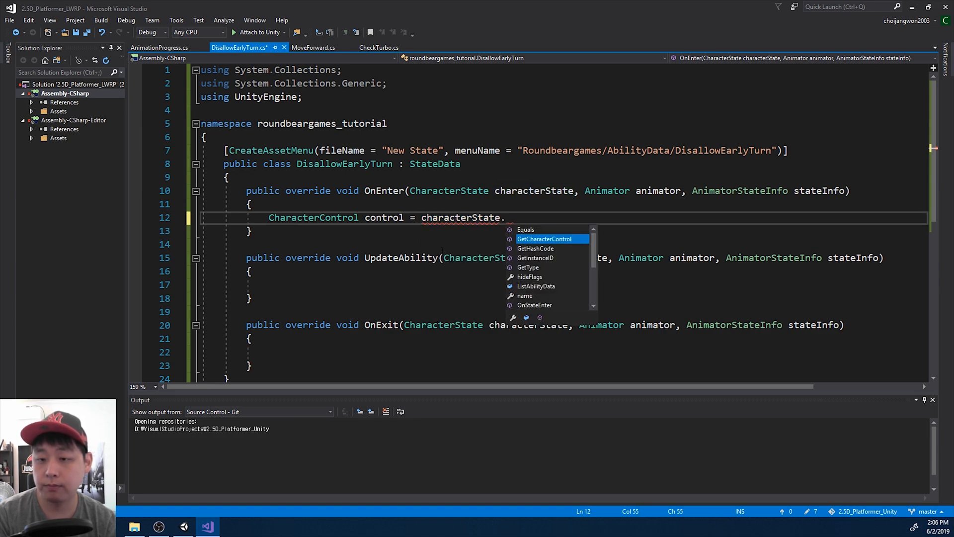
{"action": "type", "text": "GetCharacterControl(animator);"}
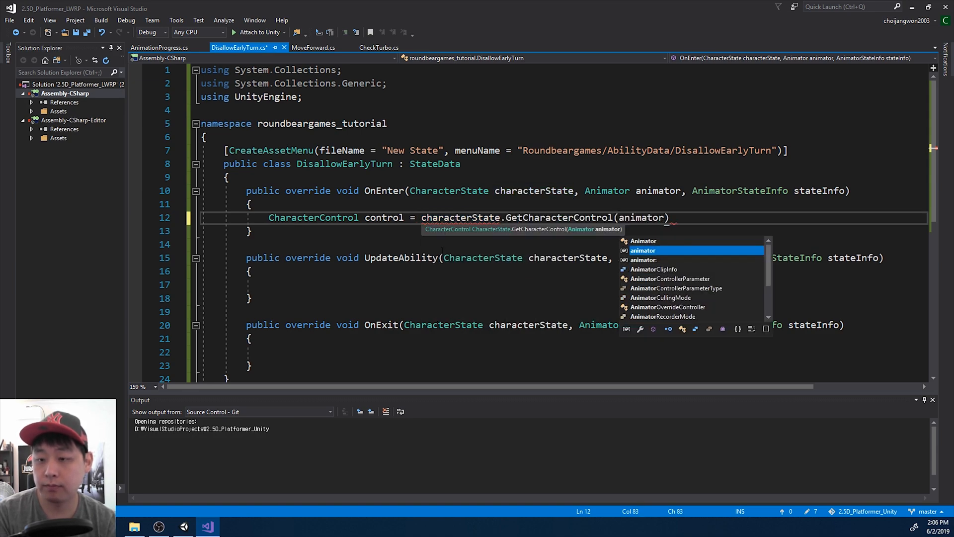
- Below the control declaration, set control.animationProgress.disallowEarlyTurn to true and save the DisallowEarlyTurn script
{"action": "key", "text": "Return"}
{"action": "type", "text": "control.aniu"}
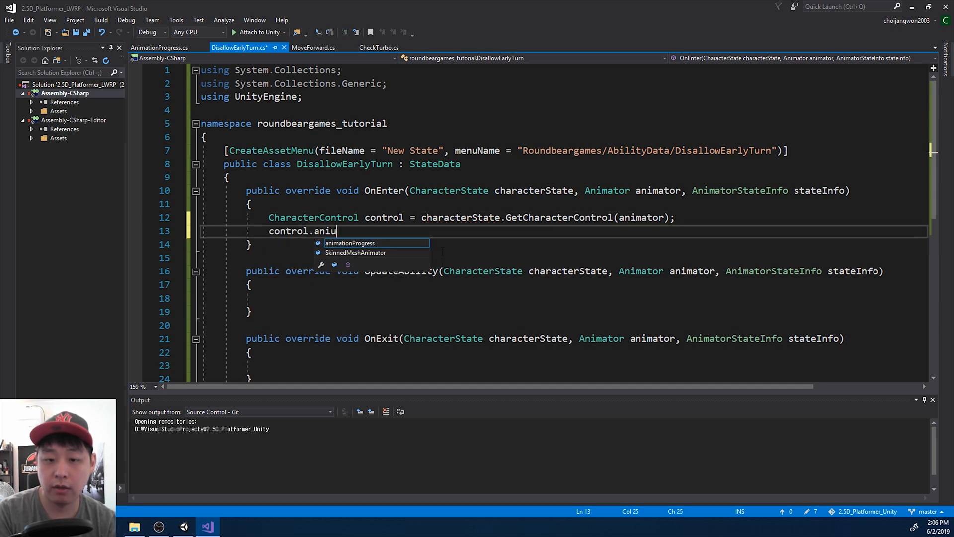
{"action": "key", "text": "Tab"}
{"action": "type", "text": ".dis"}
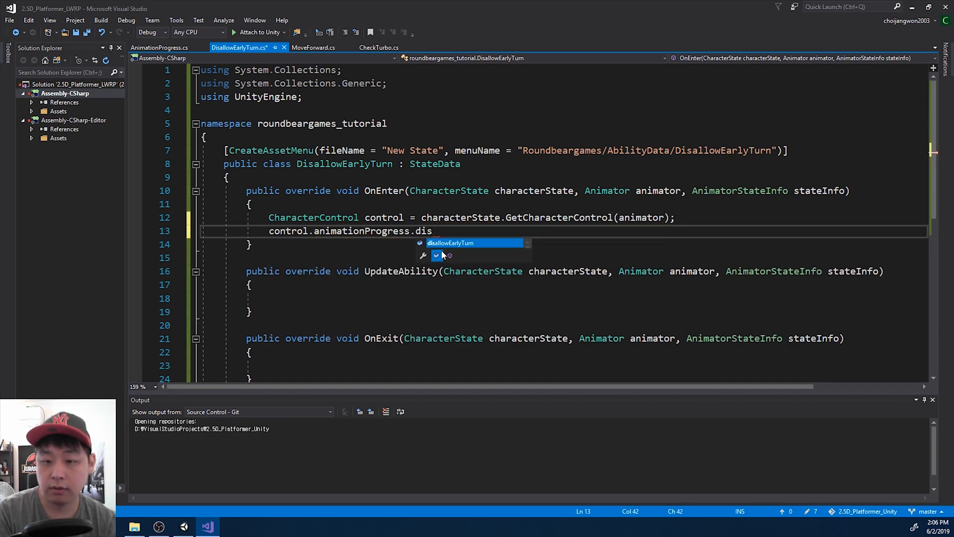
{"action": "key", "text": "Tab"}
{"action": "type", "text": "= tru"}
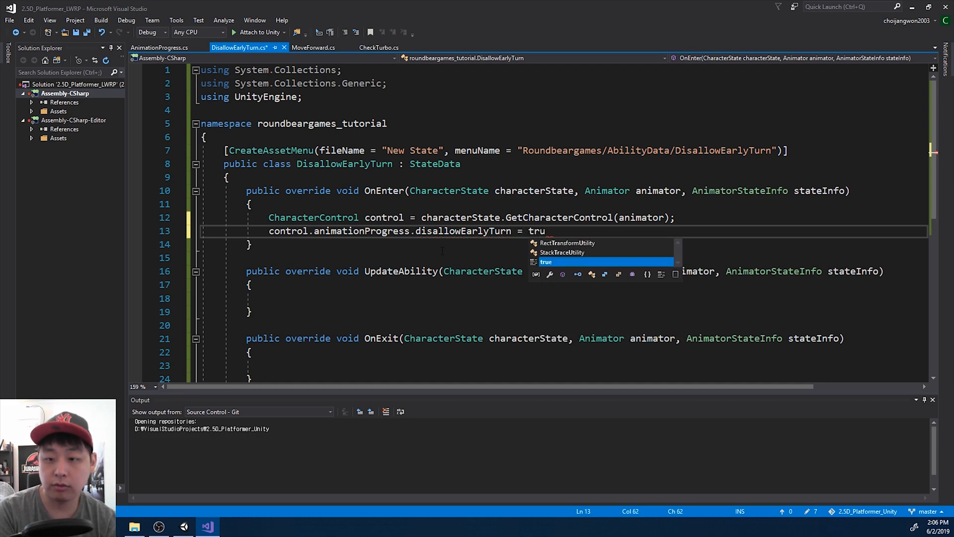
{"action": "key", "text": "Tab"}
{"action": "type", "text": ";"}
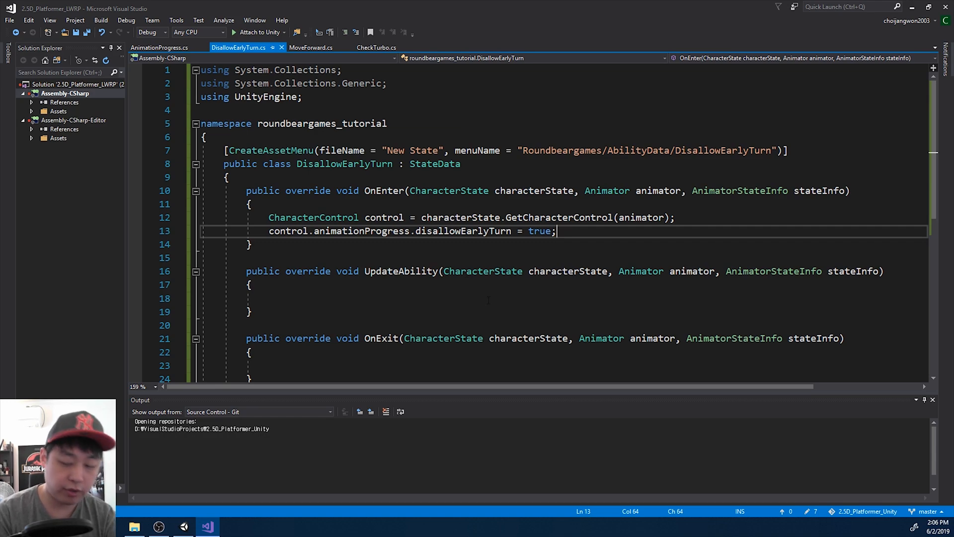
- Search the whole solution for "180" and open Turn180.cs
{"action": "key", "text": "ctrl+t"}
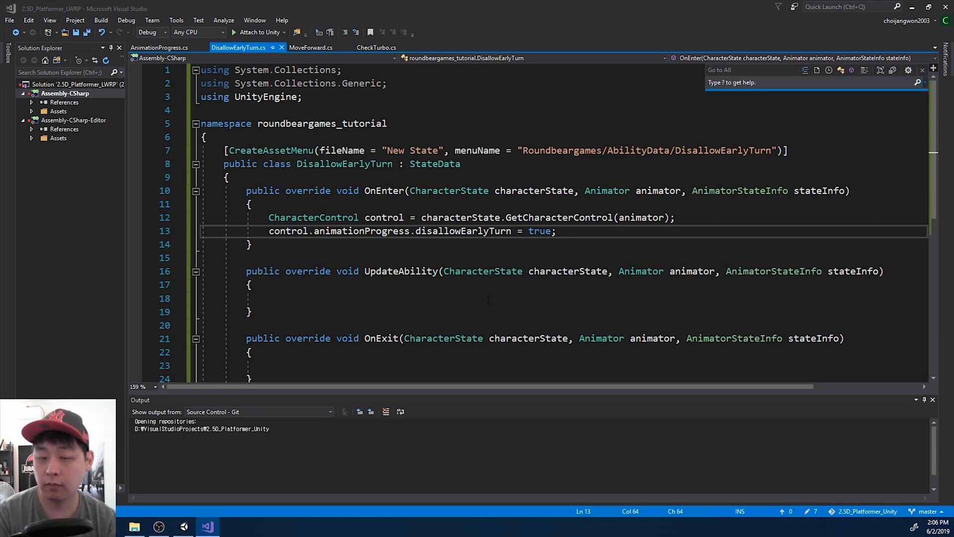
{"action": "type", "text": "180"}
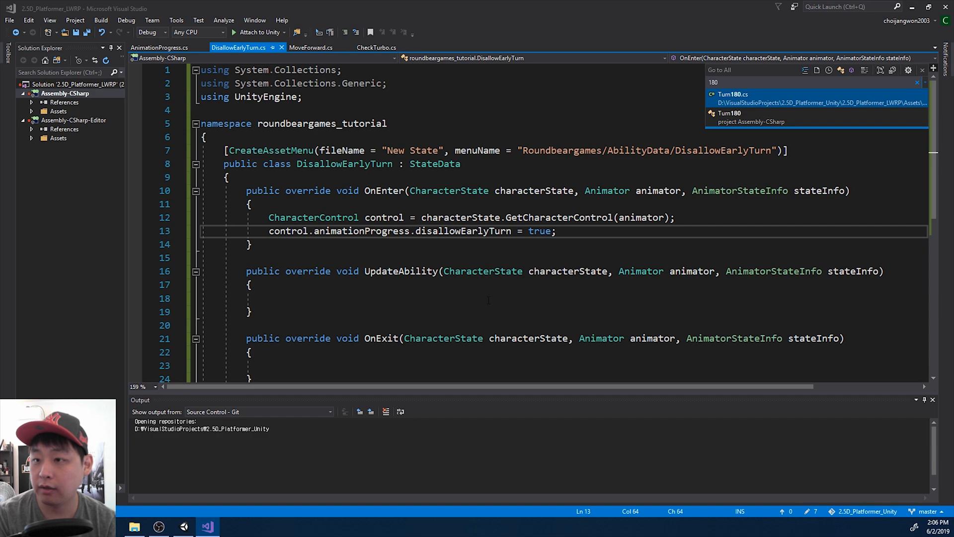
{"action": "key", "text": "Return"}
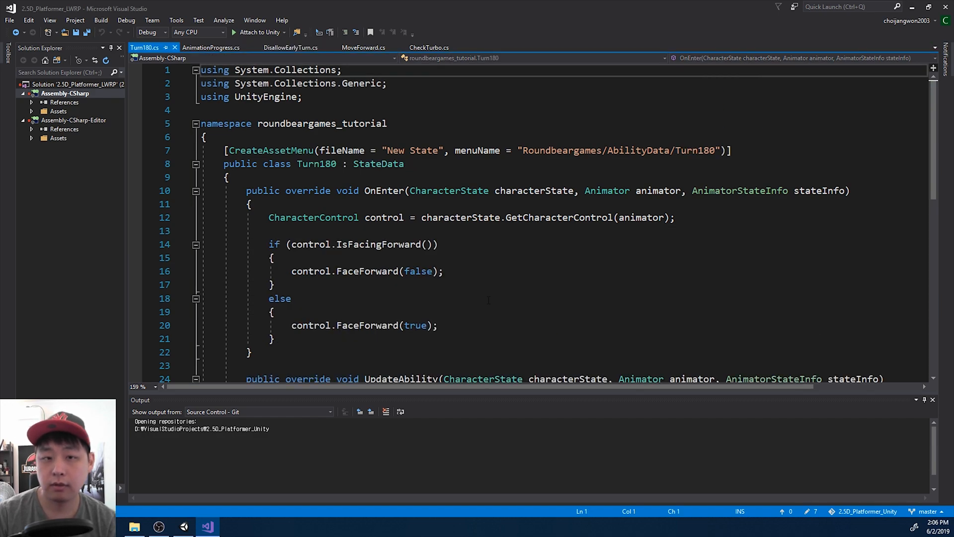
- At the end of Turn180's OnEnter, after the else block, set control.animationProgress.disallowEarlyTurn to false and save the script
{"action": "scroll", "coordinate": [489, 301], "scroll_direction": "down", "scroll_amount": 2}
{"action": "left_click", "coordinate": [374, 262]}
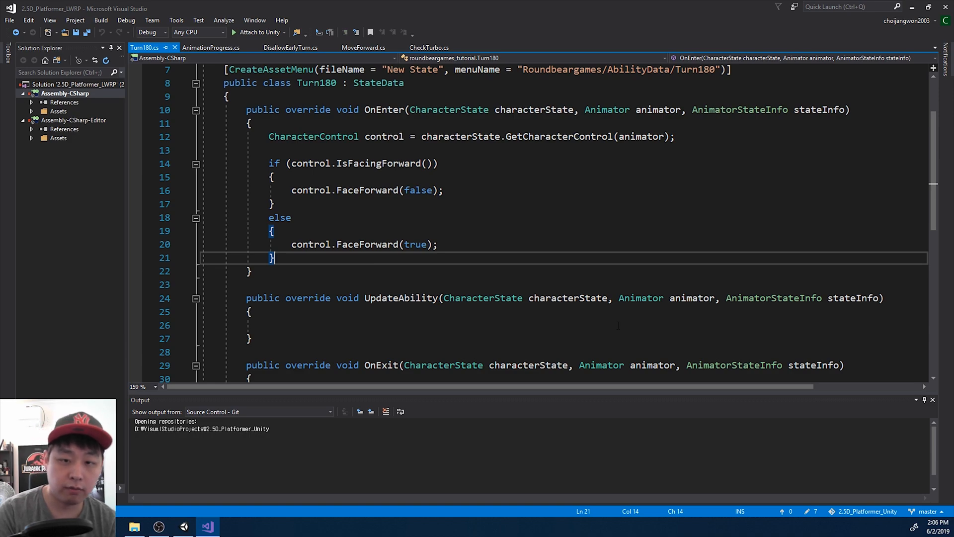
{"action": "key", "text": "Return"}
{"action": "key", "text": "Return"}
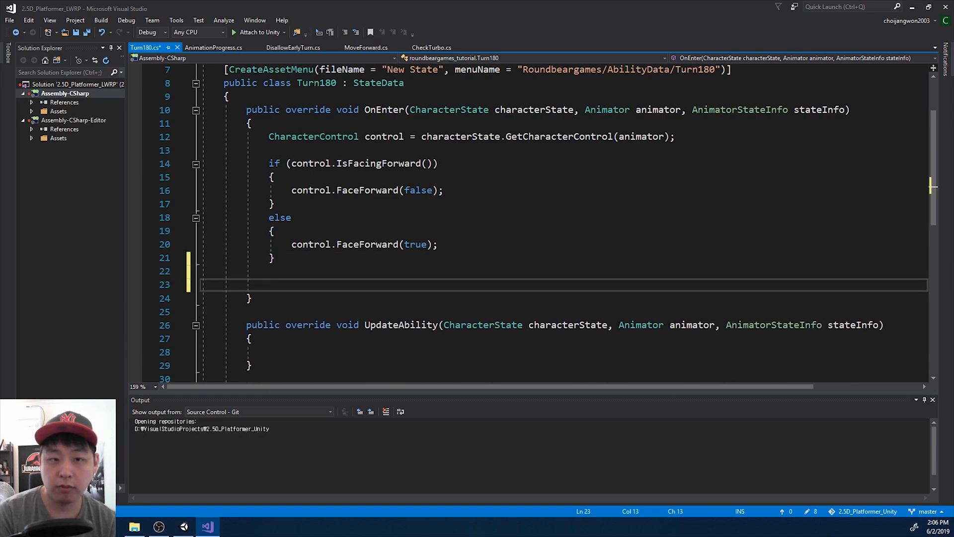
{"action": "type", "text": "control."}
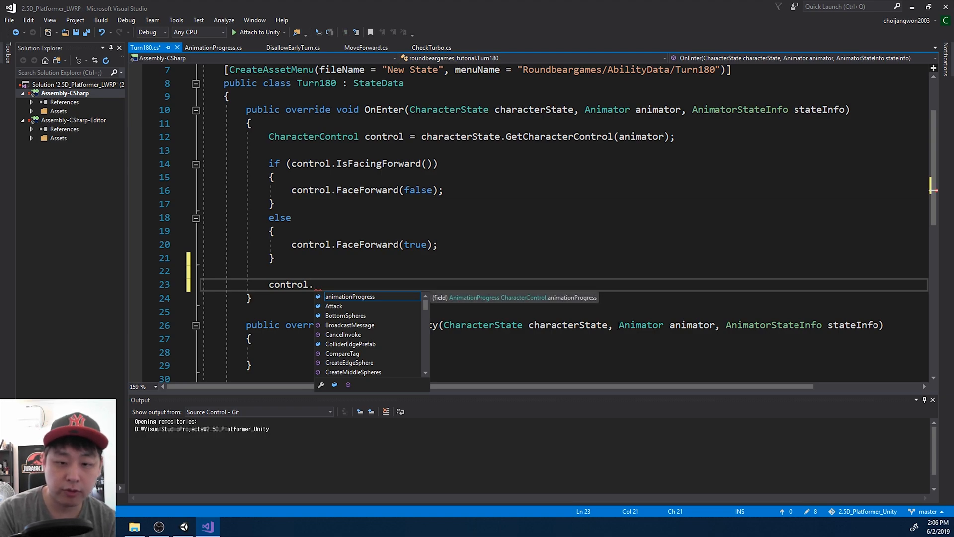
{"action": "key", "text": "Tab"}
{"action": "type", "text": "."}
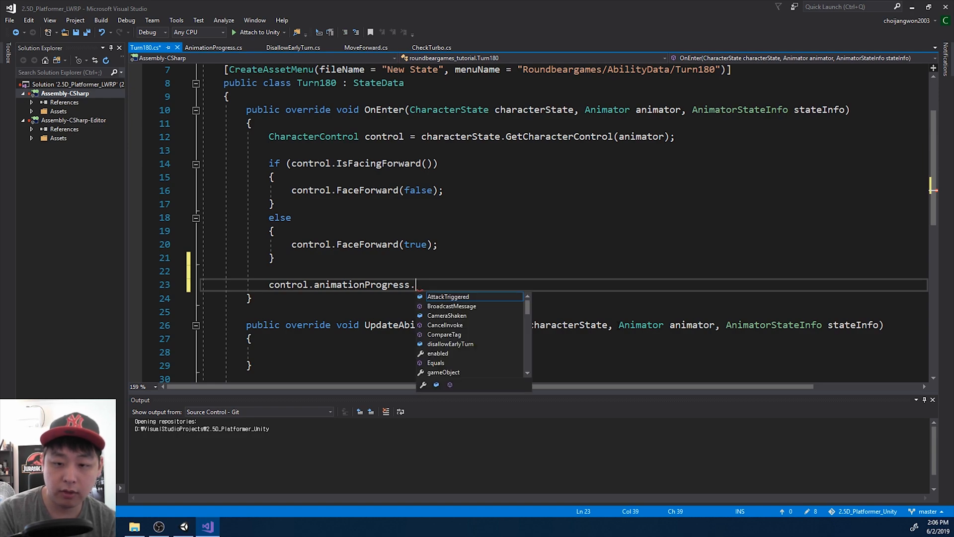
{"action": "type", "text": "disallowEarlyTurn"}
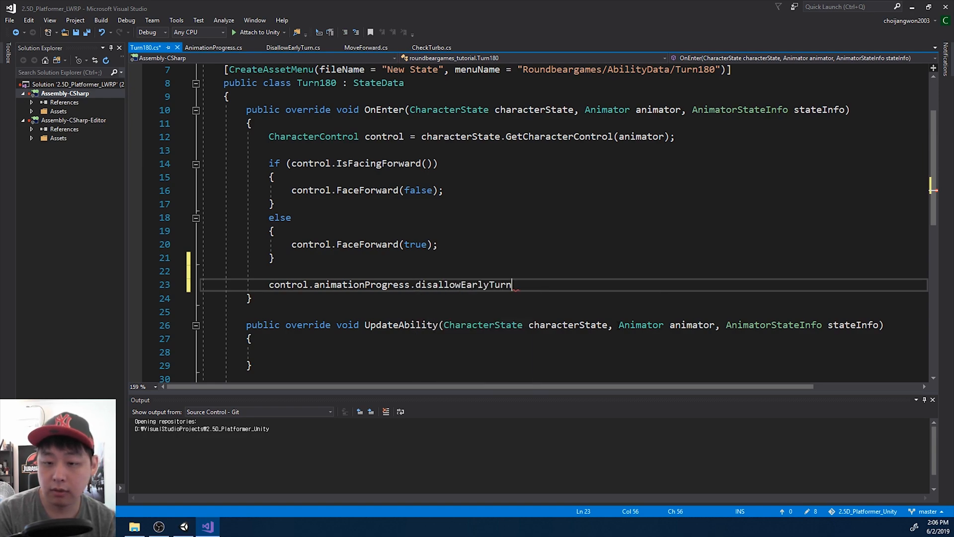
{"action": "type", "text": " = false"}
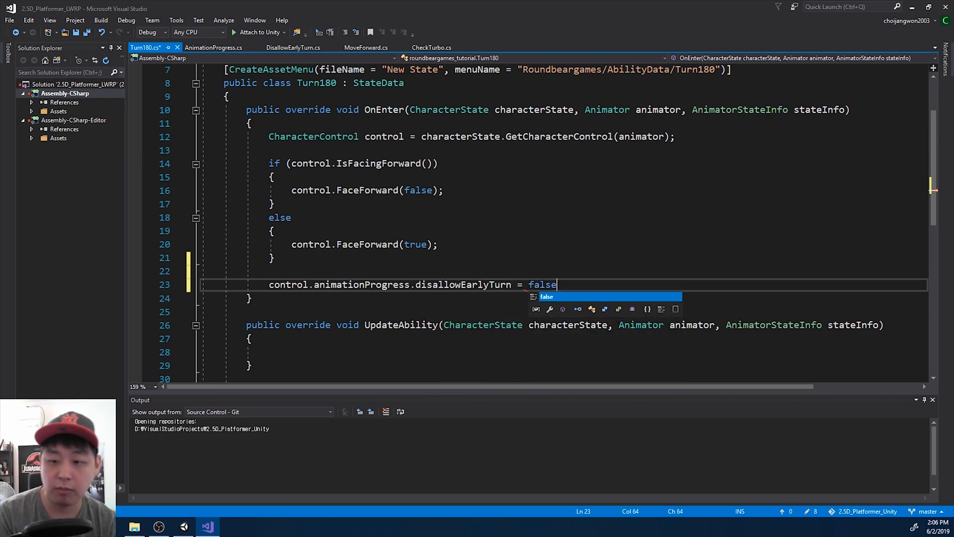
{"action": "type", "text": ";"}
{"action": "key", "text": "ctrl+s"}
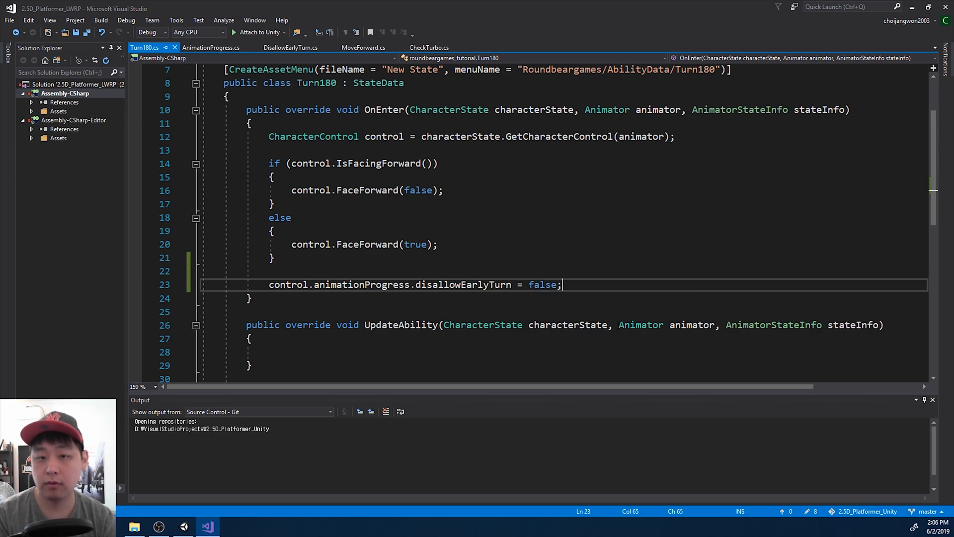
- In MoveForward.cs, extend OnEnter's AllowEarlyTurn condition with an && operator
{"action": "left_click", "coordinate": [360, 49]}
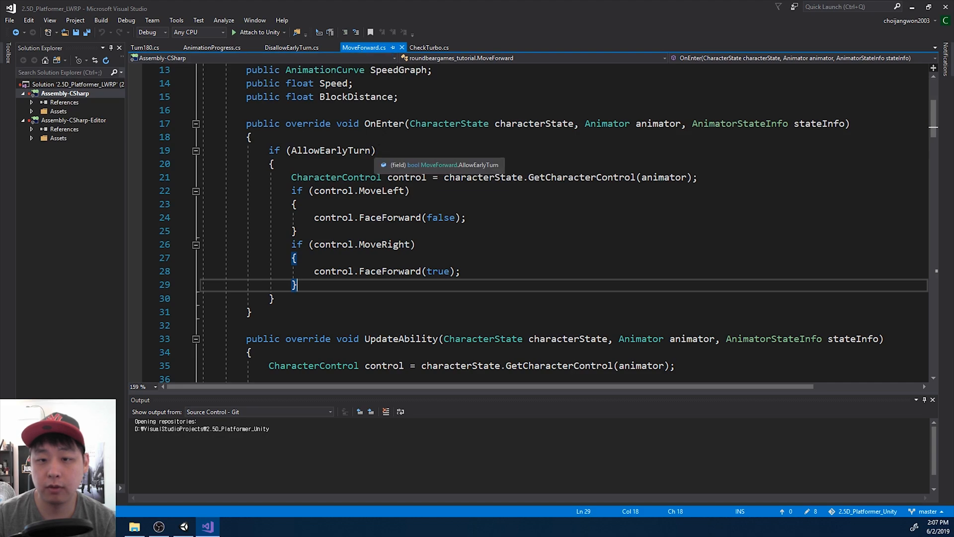
{"action": "double_click", "coordinate": [330, 150]}
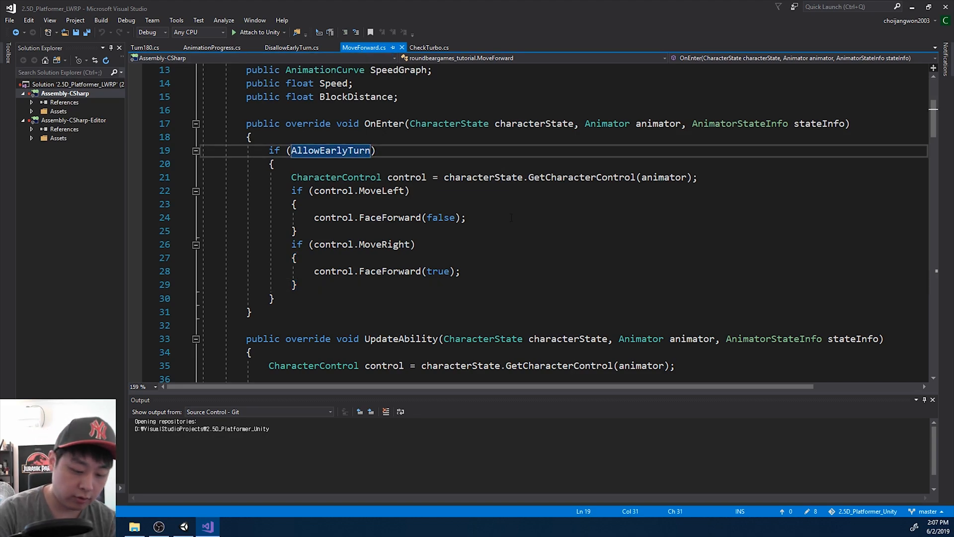
{"action": "key", "text": "Right"}
{"action": "type", "text": "&&"}
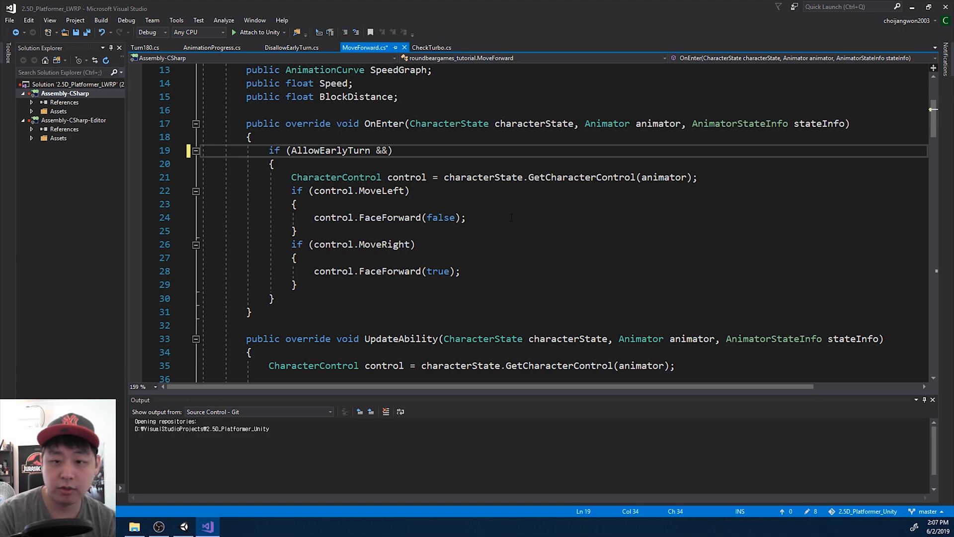
- Move the CharacterControl control declaration out of the if block to the start of MoveForward's OnEnter, followed by a blank line
{"action": "left_click_drag", "start_coordinate": [701, 177], "coordinate": [291, 177]}
{"action": "key", "text": "ctrl+x"}
{"action": "left_click", "coordinate": [313, 139]}
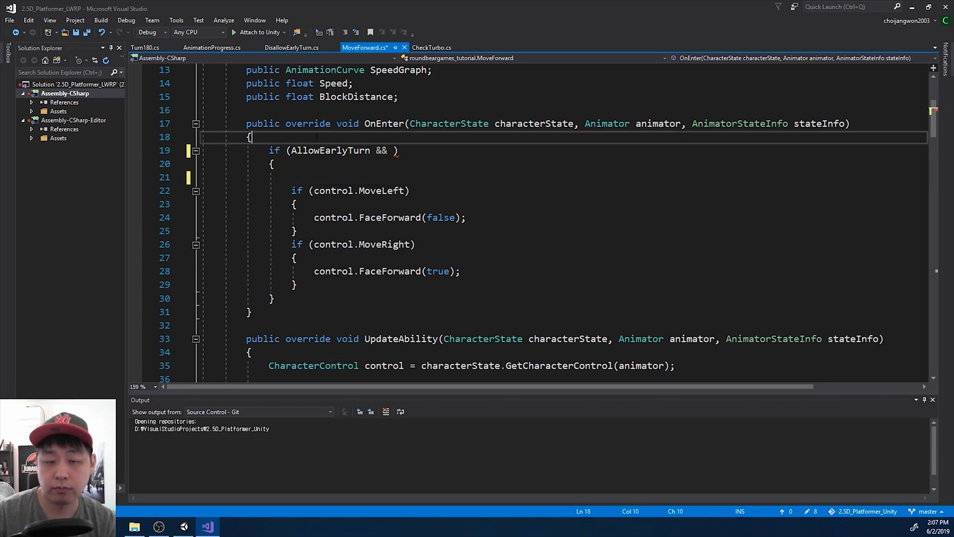
{"action": "key", "text": "Return"}
{"action": "key", "text": "ctrl+v"}
{"action": "key", "text": "Return"}
- Complete the AllowEarlyTurn condition with !control.animationProgress.disallowEarlyTurn, remove the empty line inside the if block, and save MoveForward
{"action": "left_click", "coordinate": [394, 177]}
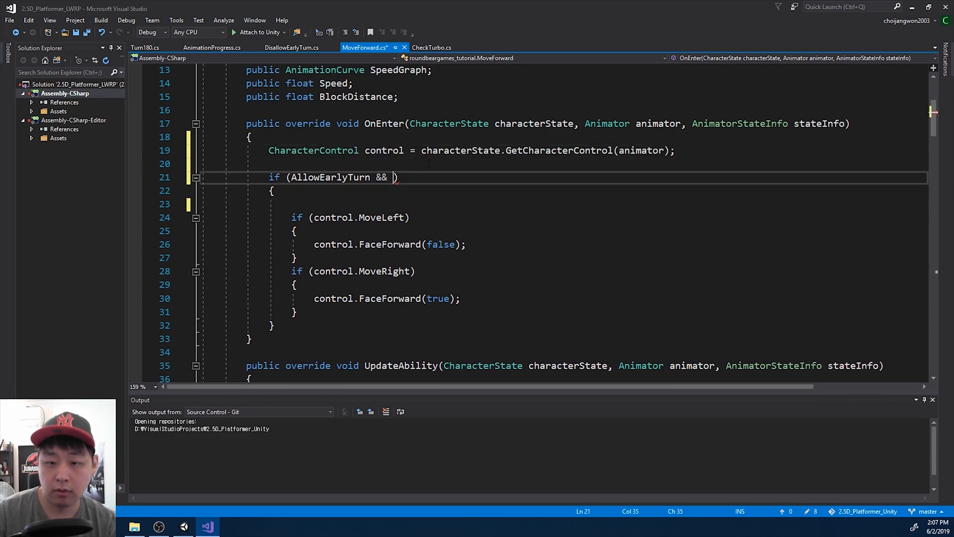
{"action": "type", "text": "control.animationProgress."}
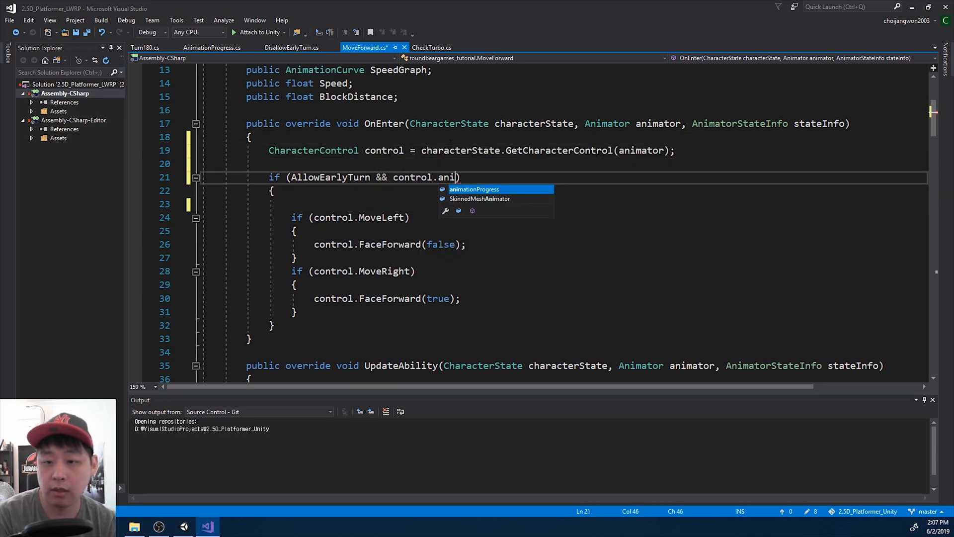
{"action": "type", "text": "disallowEarlyTurn"}
{"action": "key", "text": "Tab"}
{"action": "key", "text": "End"}
{"action": "key", "text": "Left"}
{"action": "key", "text": "Left"}
{"action": "key", "text": "Left"}
{"action": "key", "text": "Left"}
{"action": "key", "text": "Left"}
{"action": "key", "text": "Left"}
{"action": "key", "text": "Left"}
{"action": "key", "text": "Left"}
{"action": "key", "text": "Left"}
{"action": "key", "text": "Left"}
{"action": "key", "text": "Left"}
{"action": "key", "text": "Left"}
{"action": "key", "text": "Left"}
{"action": "key", "text": "Left"}
{"action": "key", "text": "Left"}
{"action": "key", "text": "Left"}
{"action": "type", "text": "!"}
{"action": "key", "text": "Down"}
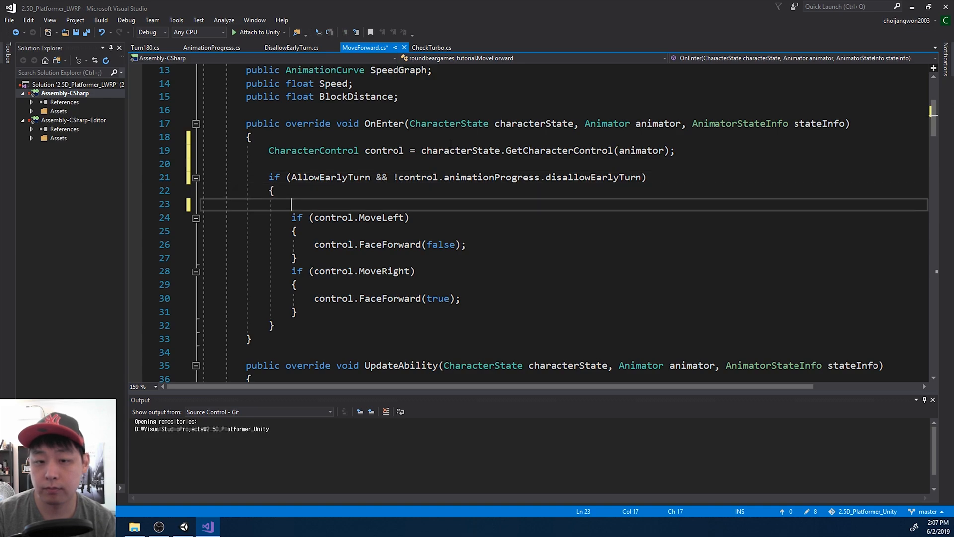
{"action": "key", "text": "Delete"}
{"action": "key", "text": "ctrl+s"}
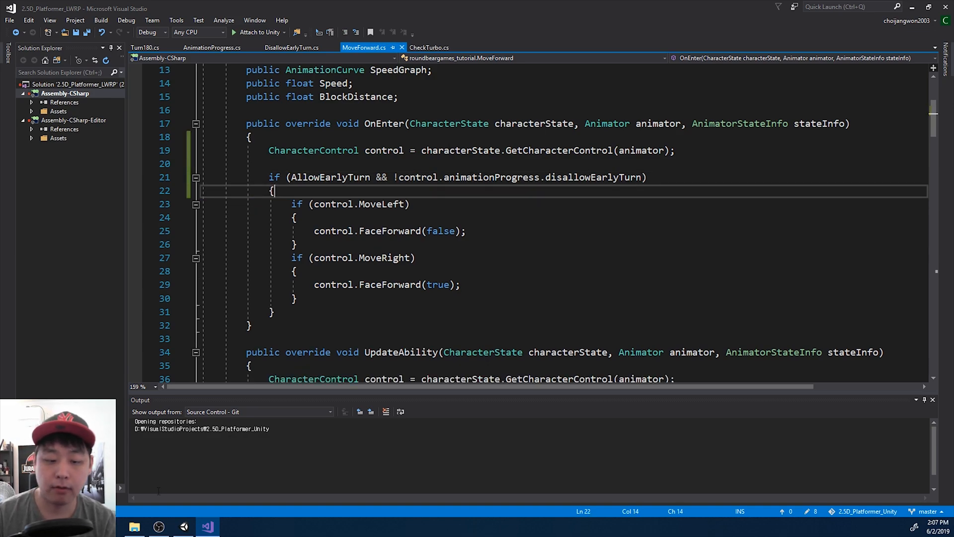
- Switch to Unity and inspect the Player_RunToTurn180 ForceTransition and MoveForward assets in the Run folder
{"action": "left_click", "coordinate": [184, 527]}
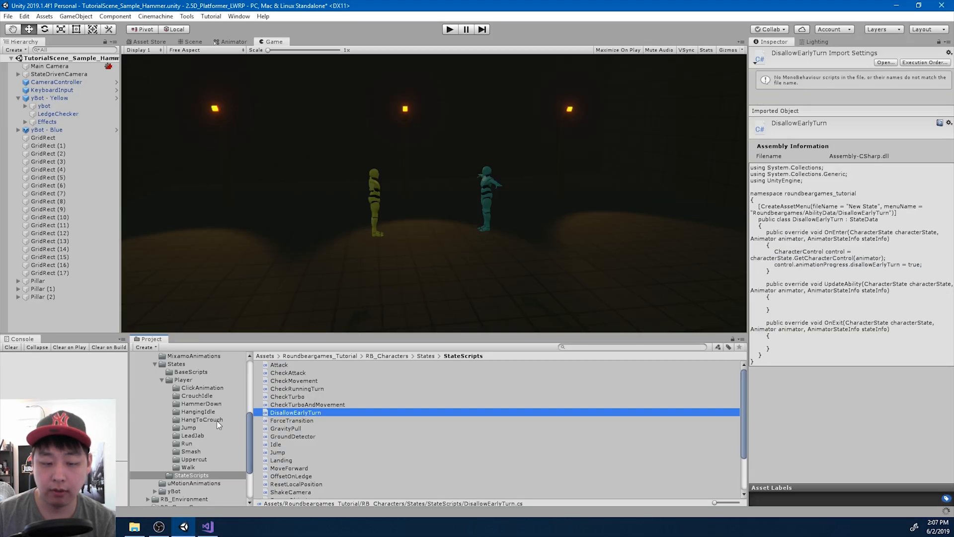
{"action": "left_click", "coordinate": [187, 444]}
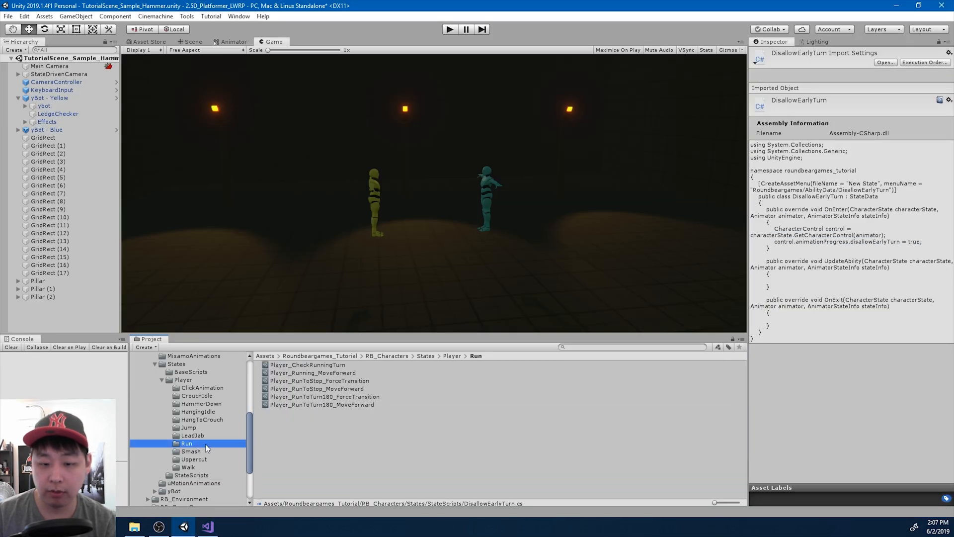
{"action": "left_click", "coordinate": [358, 397]}
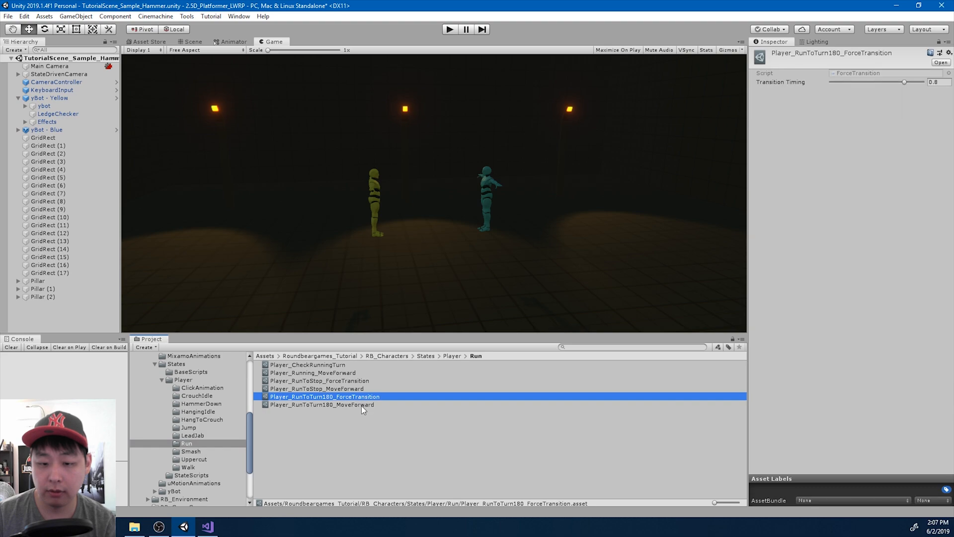
{"action": "left_click", "coordinate": [362, 404]}
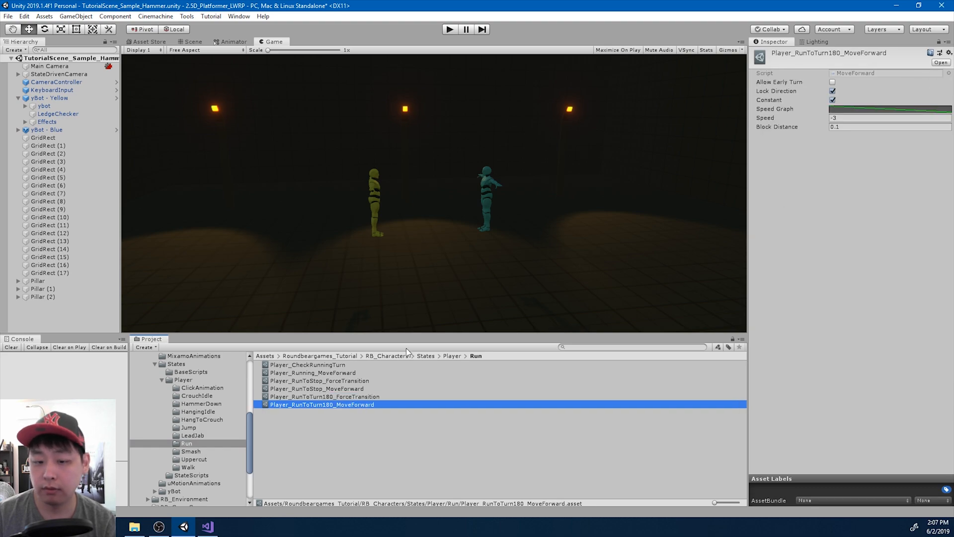
- Examine the Running Turn 180 state's List Ability Data in the Animator, and switch back to Visual Studio
{"action": "left_click", "coordinate": [226, 42]}
{"action": "left_click", "coordinate": [607, 173]}
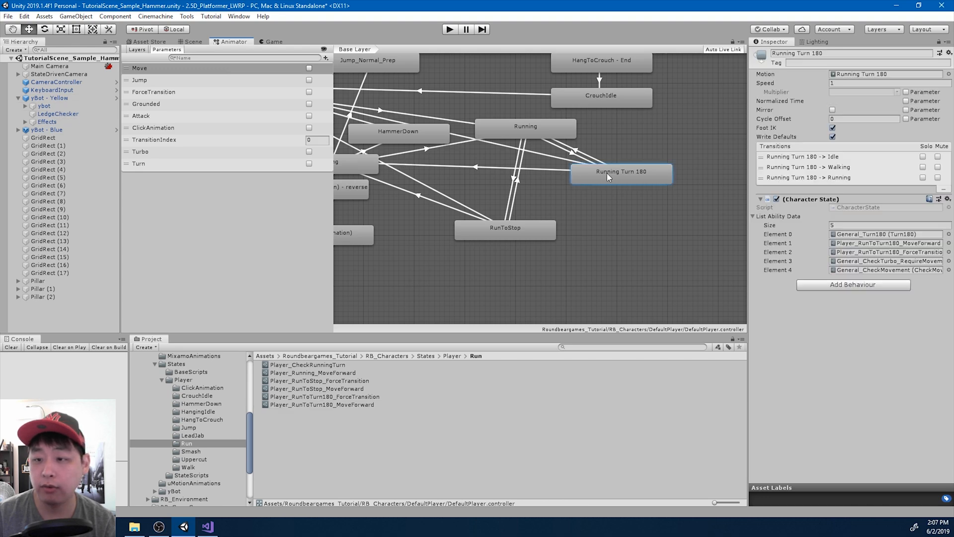
{"action": "left_click", "coordinate": [848, 226]}
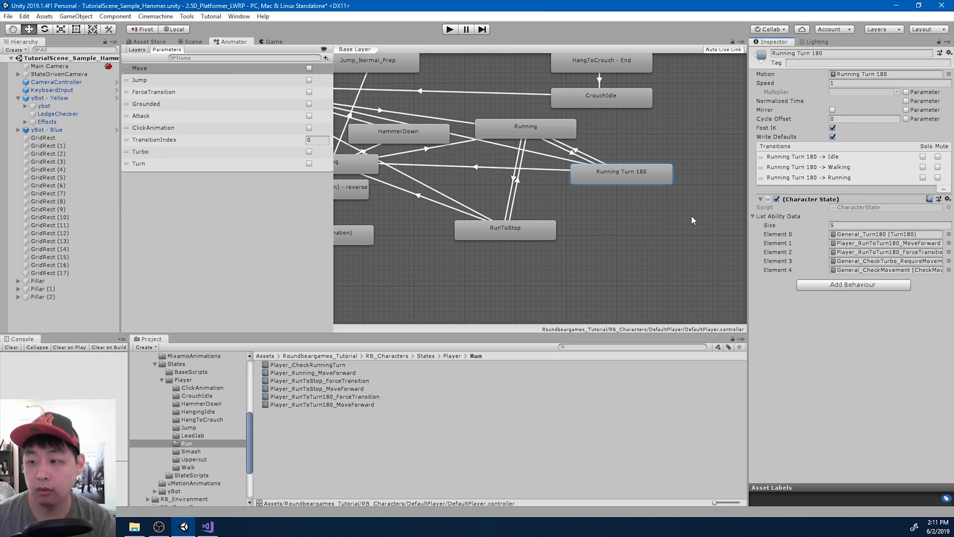
{"action": "left_click", "coordinate": [208, 526]}
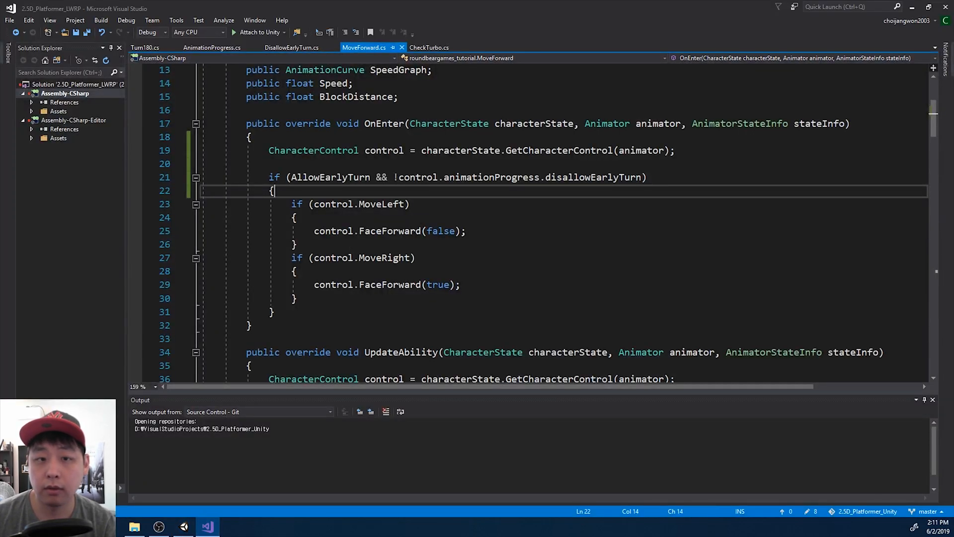
- Cut the control.animationProgress.disallowEarlyTurn = false; line from Turn180's OnEnter and remove the blank line above it
{"action": "left_click", "coordinate": [144, 47]}
{"action": "scroll", "coordinate": [567, 245], "scroll_direction": "up", "scroll_amount": 1}
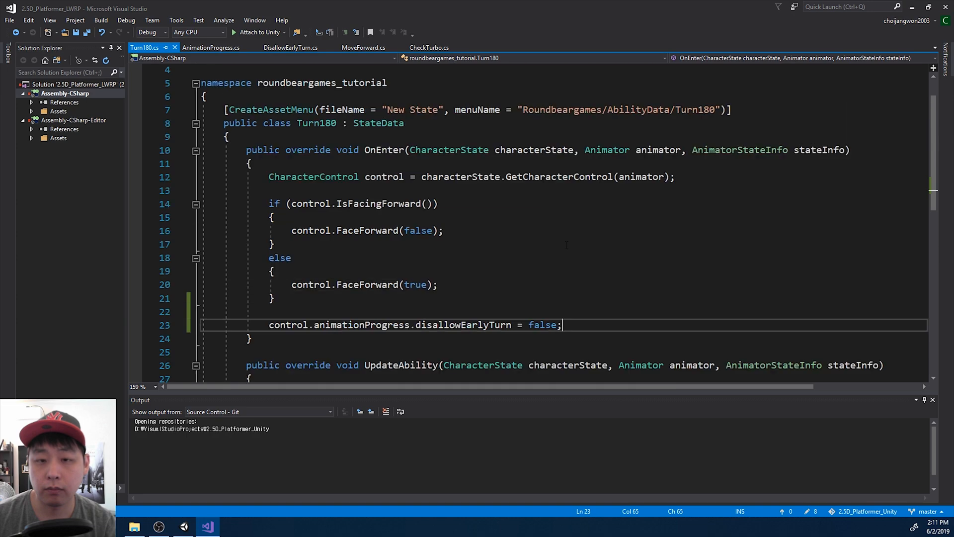
{"action": "key", "text": "ctrl+shift+Left"}
{"action": "key", "text": "ctrl+shift+Left"}
{"action": "key", "text": "ctrl+shift+Left"}
{"action": "key", "text": "ctrl+shift+Left"}
{"action": "key", "text": "ctrl+shift+Left"}
{"action": "key", "text": "ctrl+shift+Left"}
{"action": "key", "text": "ctrl+shift+Left"}
{"action": "key", "text": "ctrl+shift+Left"}
{"action": "key", "text": "ctrl+c"}
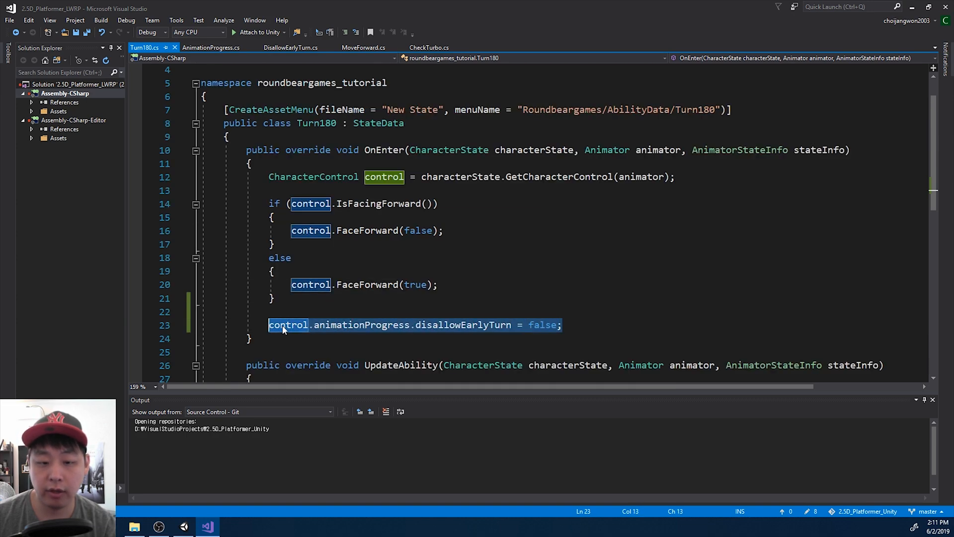
{"action": "key", "text": "BackSpace"}
{"action": "key", "text": "shift+Up"}
{"action": "key", "text": "shift+Up"}
{"action": "key", "text": "shift+Right"}
{"action": "key", "text": "BackSpace"}
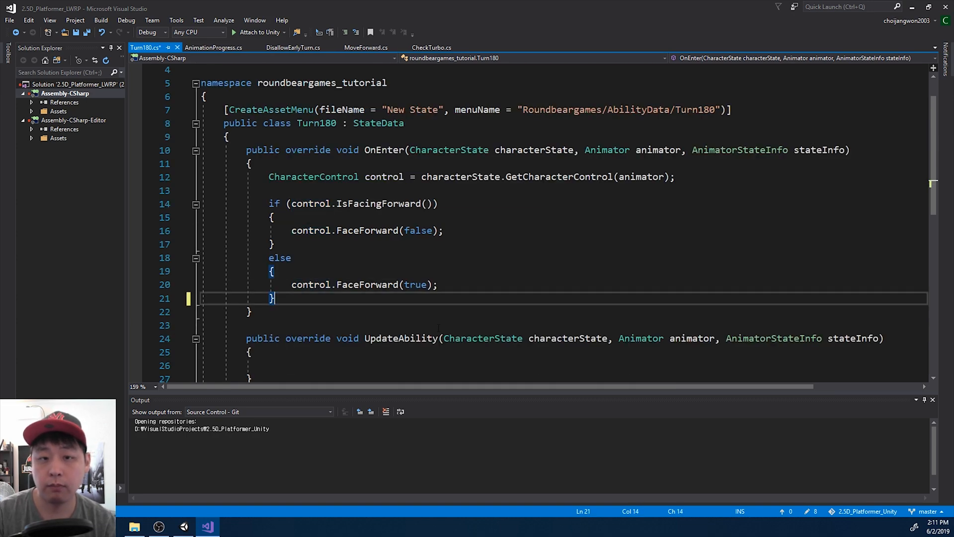
- Add control.animationProgress.disallowEarlyTurn = false; after the early-turn if block in MoveForward's OnEnter, and save both MoveForward and Turn180
{"action": "left_click", "coordinate": [360, 48]}
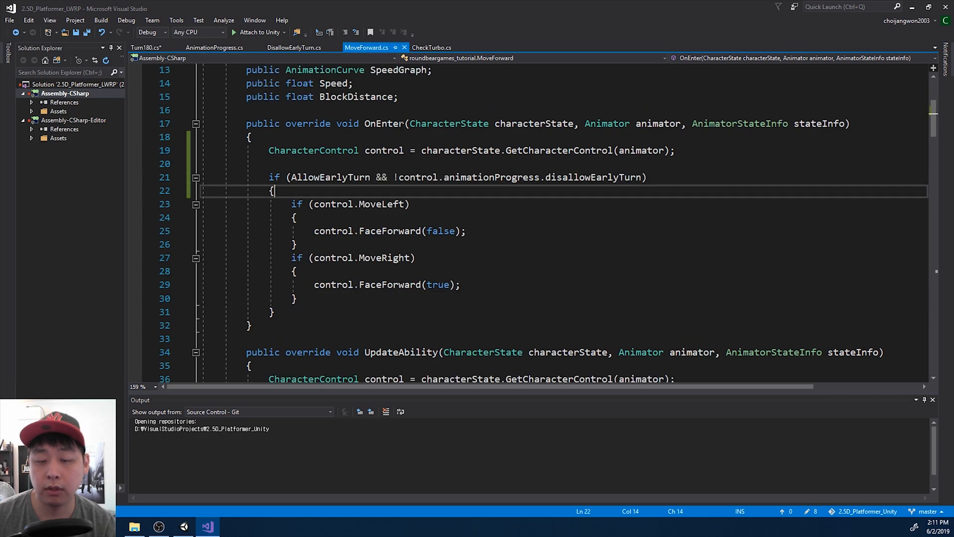
{"action": "left_click", "coordinate": [301, 316]}
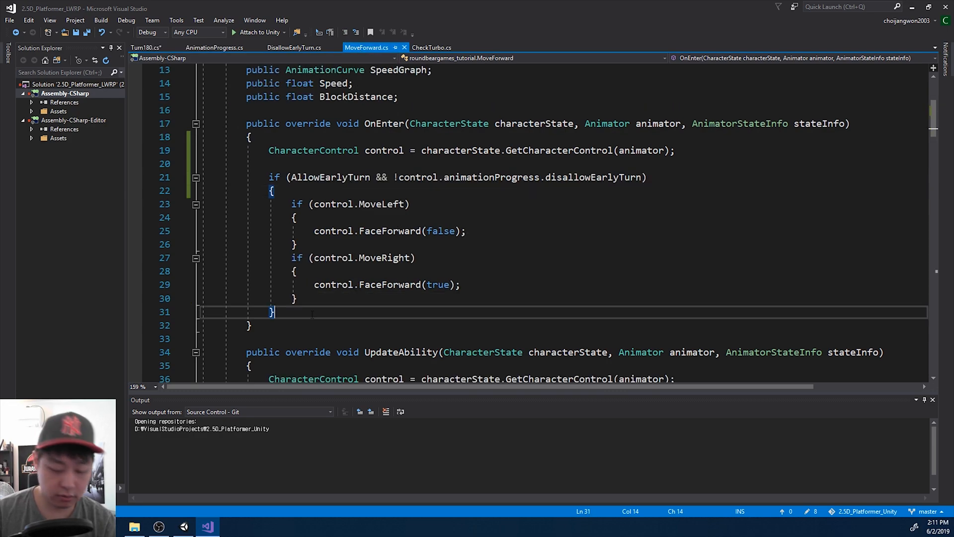
{"action": "key", "text": "Return"}
{"action": "key", "text": "Return"}
{"action": "key", "text": "ctrl+v"}
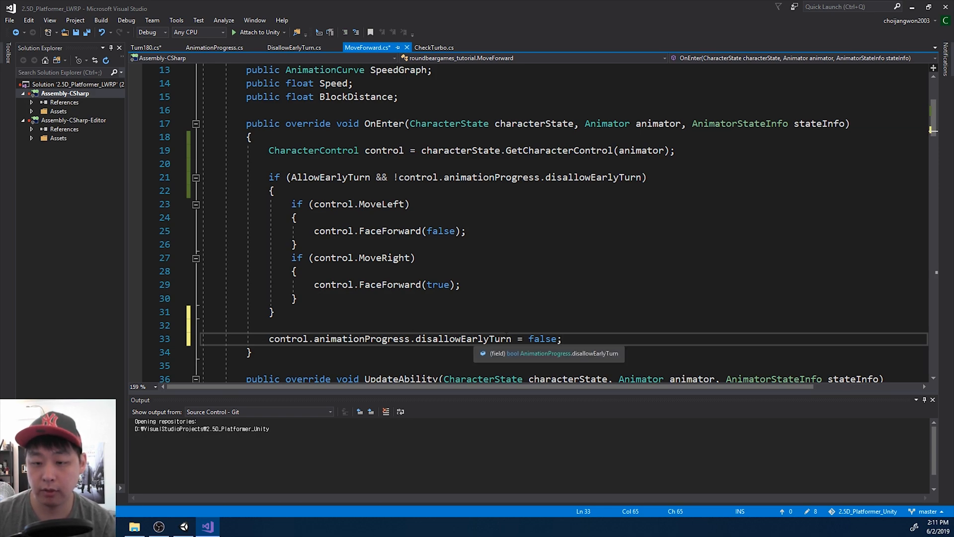
{"action": "left_click", "coordinate": [484, 339]}
{"action": "left_click", "coordinate": [541, 339]}
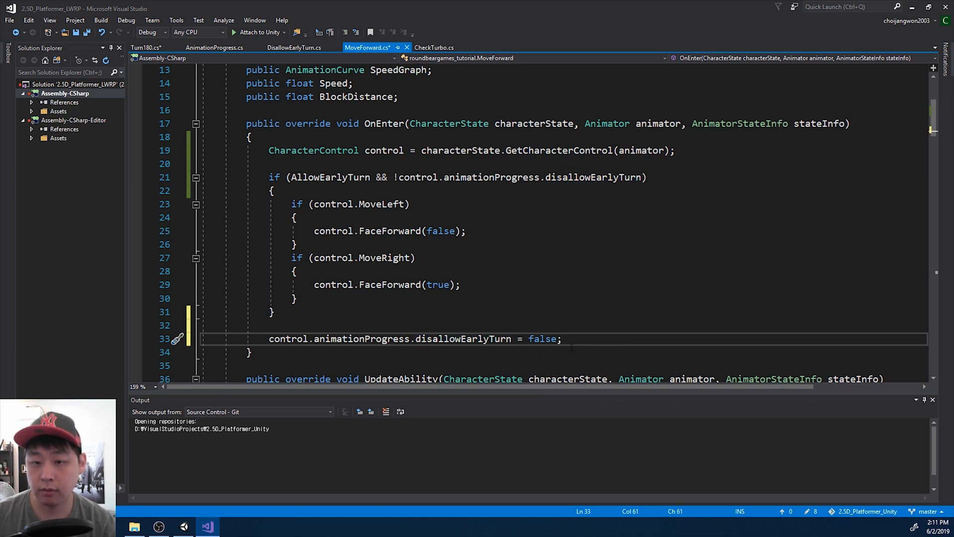
{"action": "left_click", "coordinate": [575, 338]}
{"action": "key", "text": "ctrl+s"}
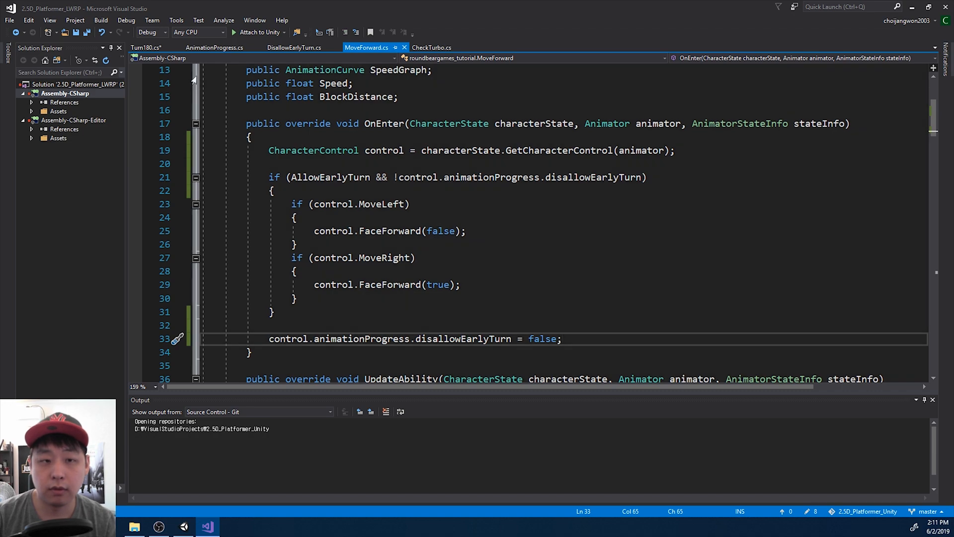
{"action": "left_click", "coordinate": [152, 48]}
{"action": "key", "text": "ctrl+s"}
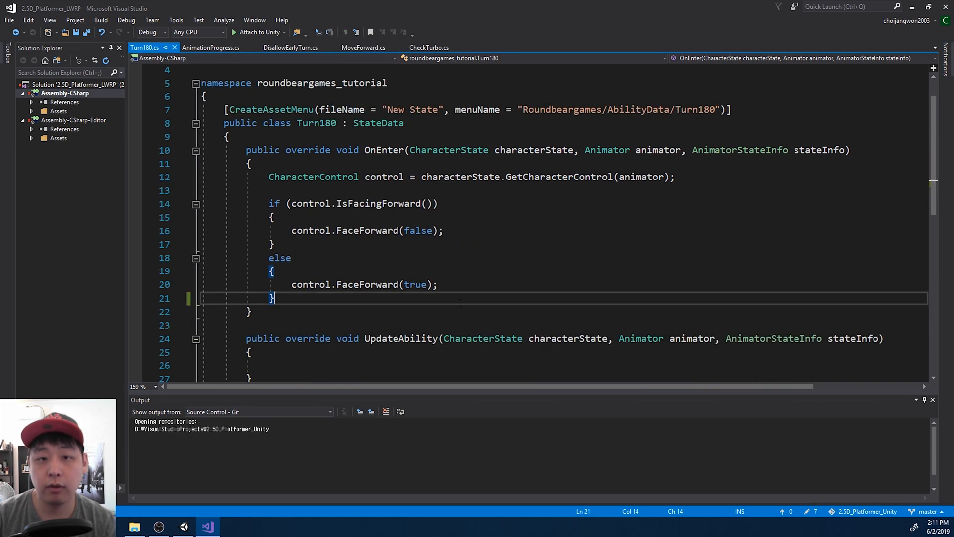
- Switch to Unity and create a DisallowEarlyTurn ability data asset named General_DisallowEarlyTurn in the States folder
{"action": "left_click", "coordinate": [183, 526]}
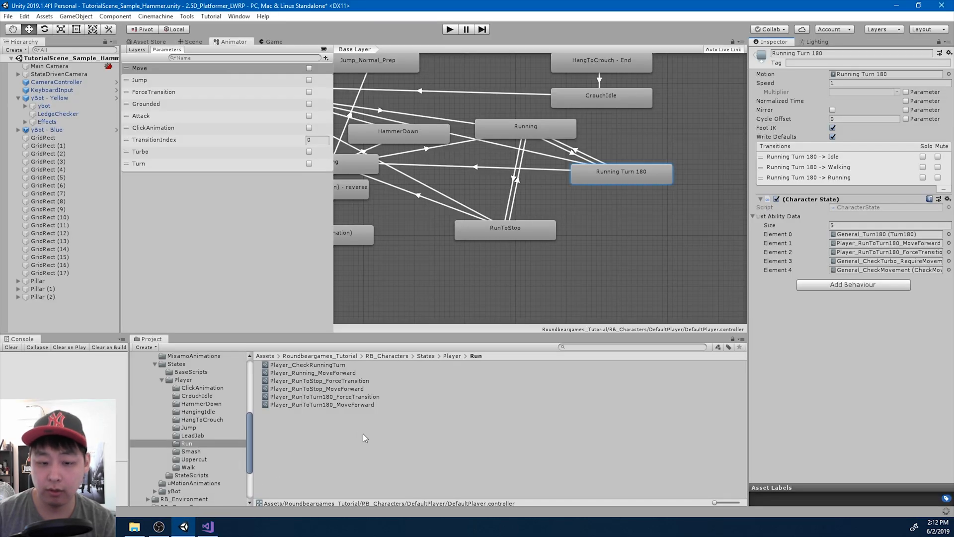
{"action": "left_click", "coordinate": [178, 365]}
{"action": "right_click", "coordinate": [305, 476]}
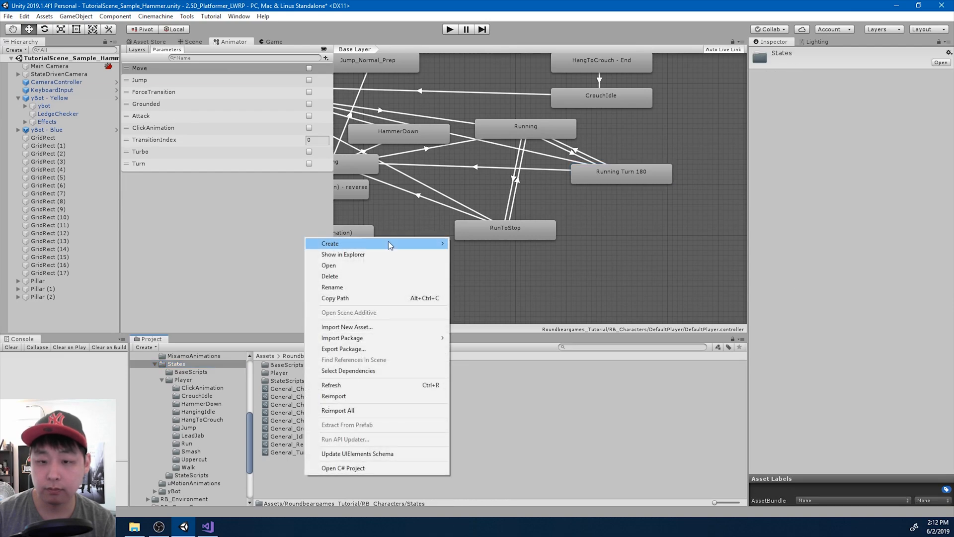
{"action": "mouse_move", "coordinate": [388, 241]}
{"action": "mouse_move", "coordinate": [508, 81]}
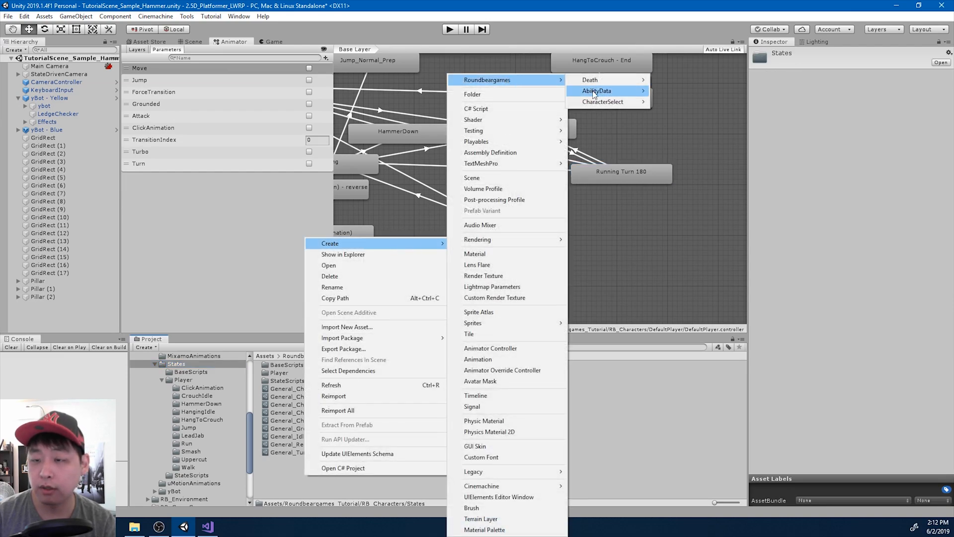
{"action": "mouse_move", "coordinate": [596, 91]}
{"action": "left_click", "coordinate": [695, 155]}
{"action": "type", "text": "General_DisallowEarlyTurn"}
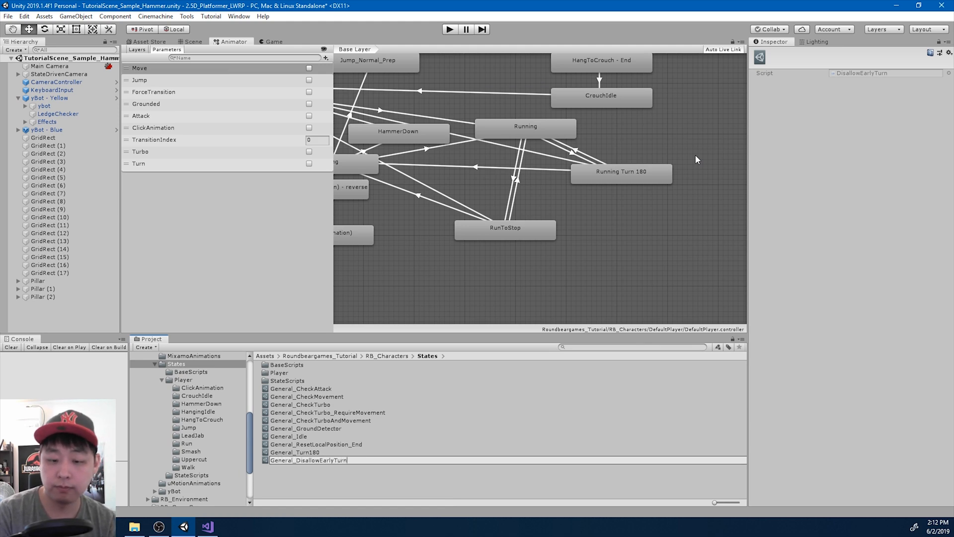
{"action": "key", "text": "Return"}
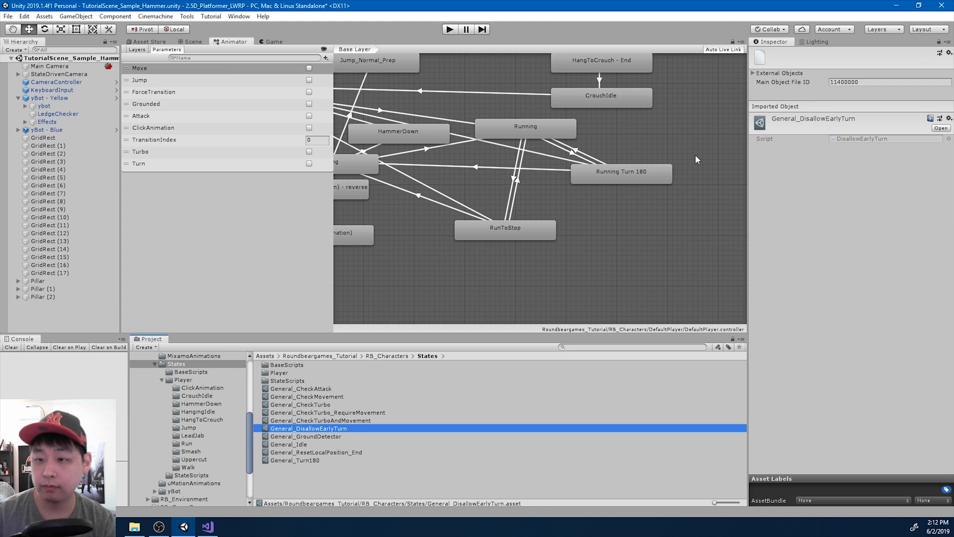
- Set the Running Turn 180 state's List Ability Data size to 6 and assign General_Turn180 to Element 5
{"action": "left_click", "coordinate": [639, 175]}
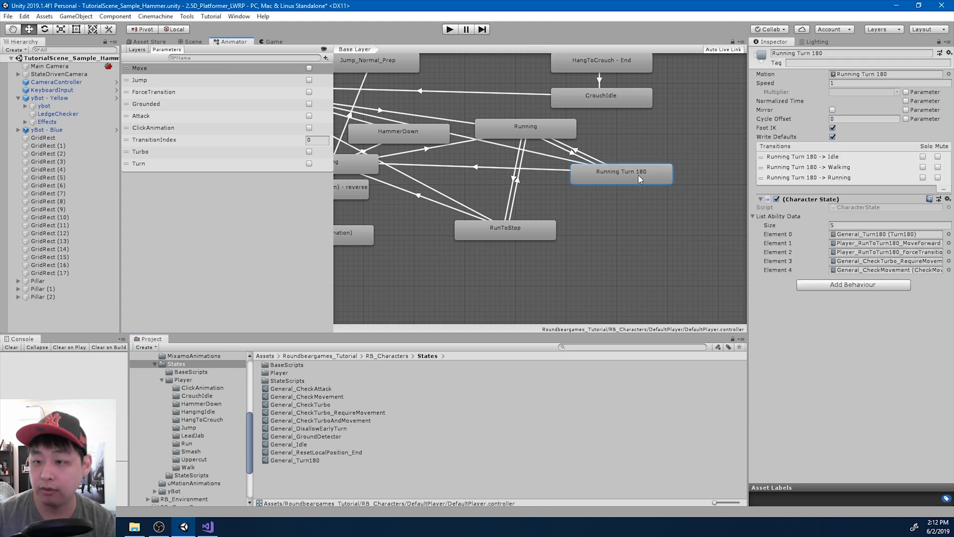
{"action": "left_click", "coordinate": [857, 223]}
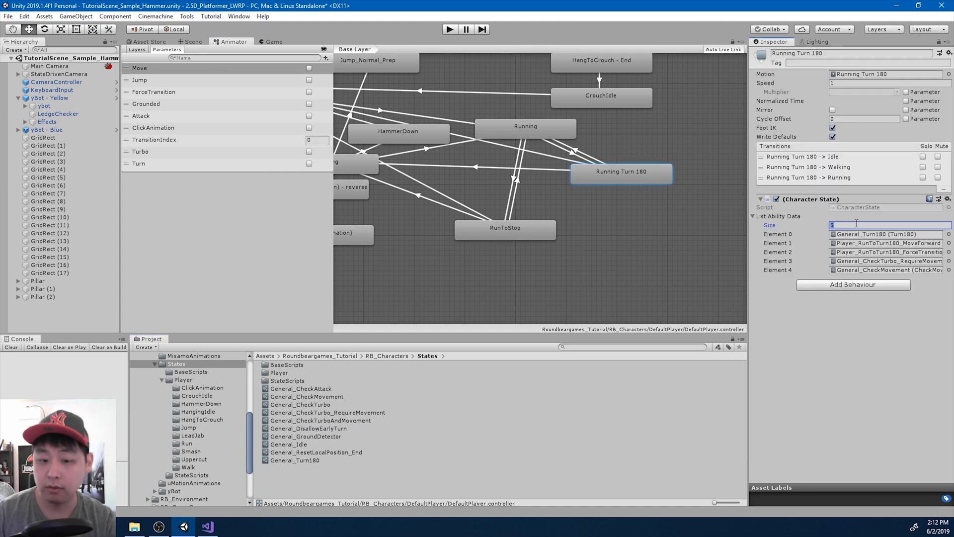
{"action": "key", "text": "Return"}
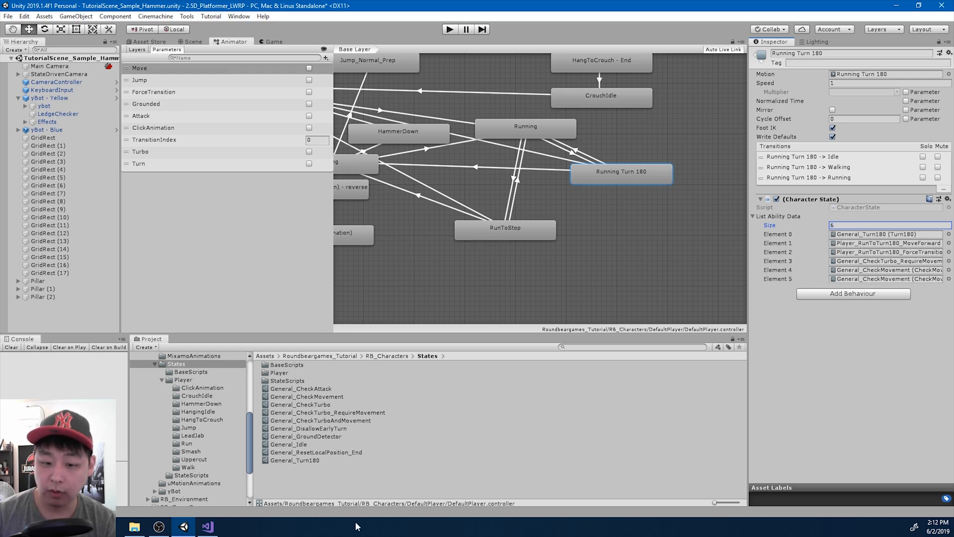
{"action": "left_click_drag", "start_coordinate": [316, 464], "coordinate": [854, 280]}
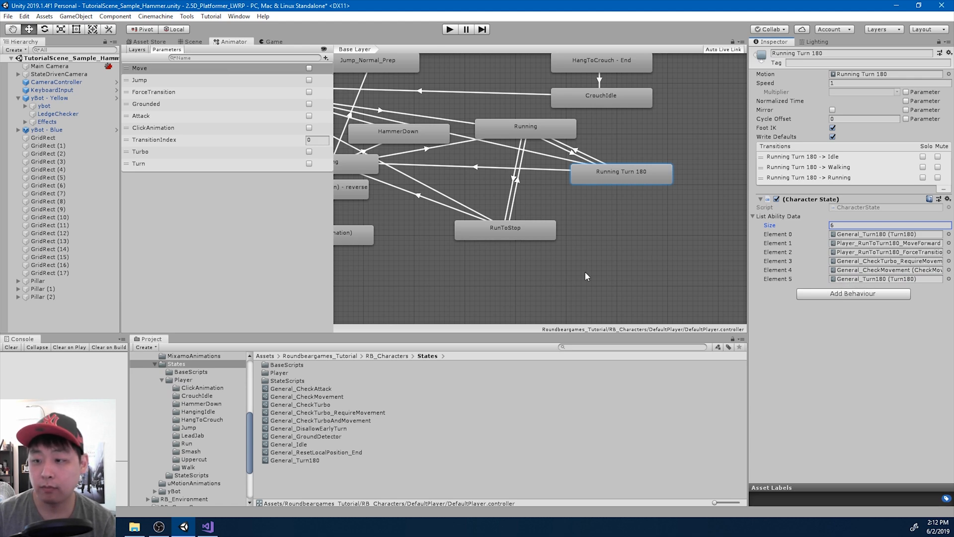
- Playtest the scene by running the yellow character back and forth with repeated direction reversals, and stop the game
{"action": "left_click", "coordinate": [446, 29]}
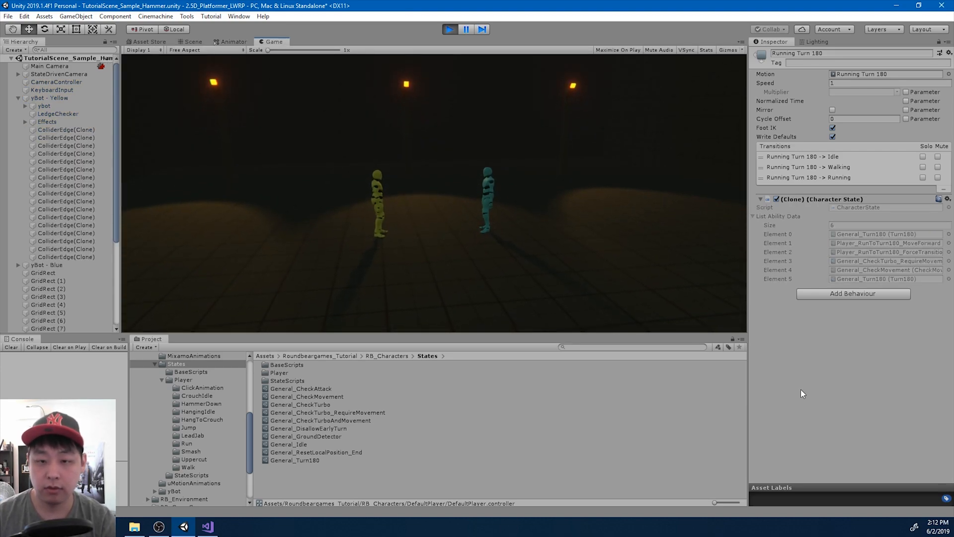
{"action": "key", "text": "shift+a"}
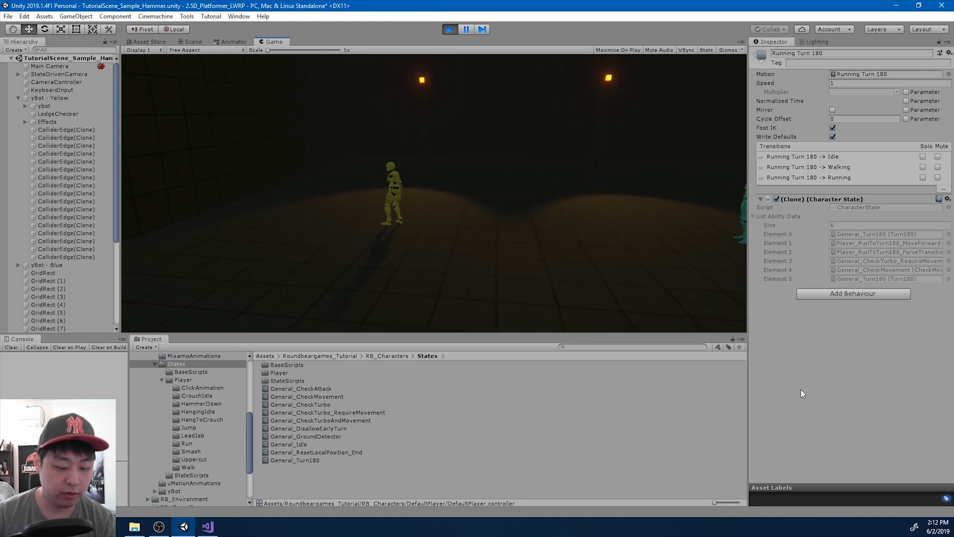
{"action": "key", "text": "shift+d"}
{"action": "key", "text": "shift+a"}
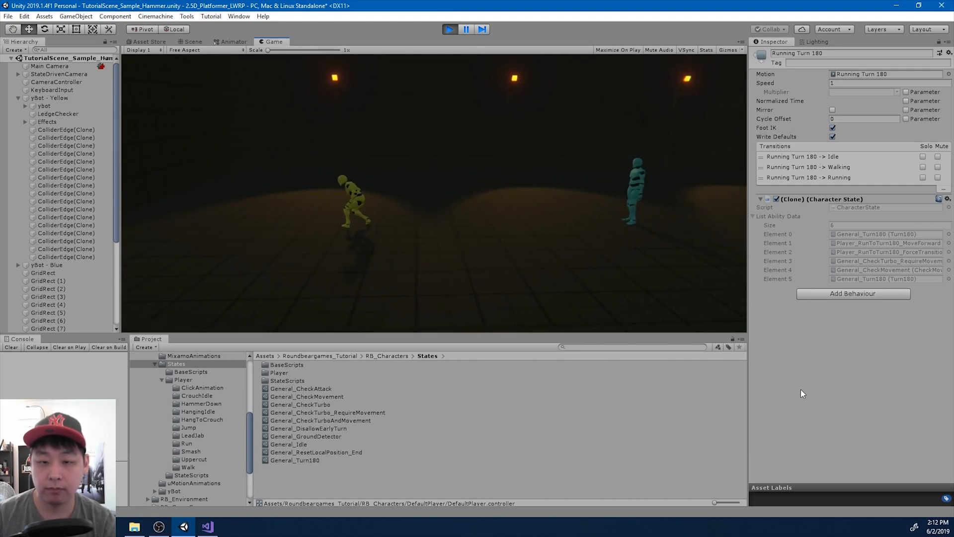
{"action": "key", "text": "shift+d"}
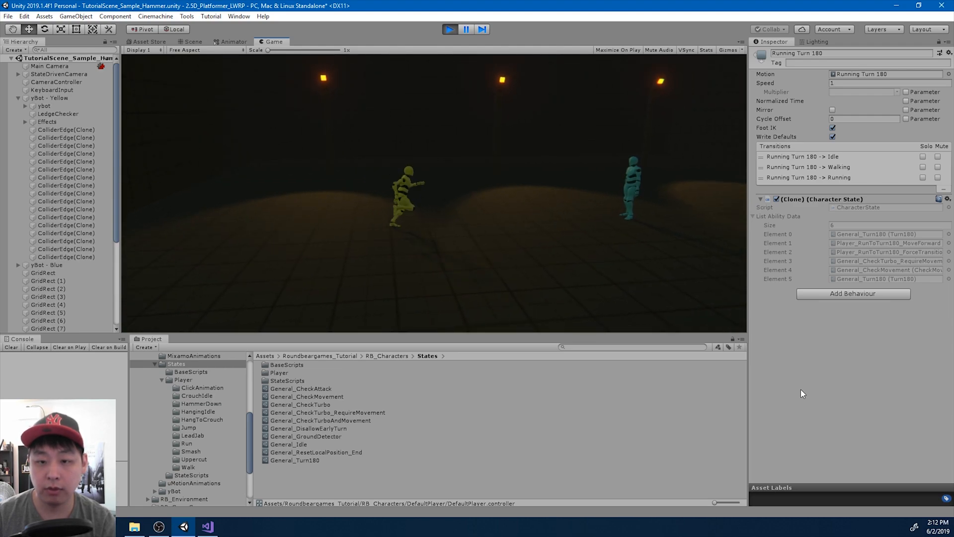
{"action": "key", "text": "shift+a"}
{"action": "key", "text": "shift+d"}
{"action": "key", "text": "shift+a"}
{"action": "key", "text": "shift+d"}
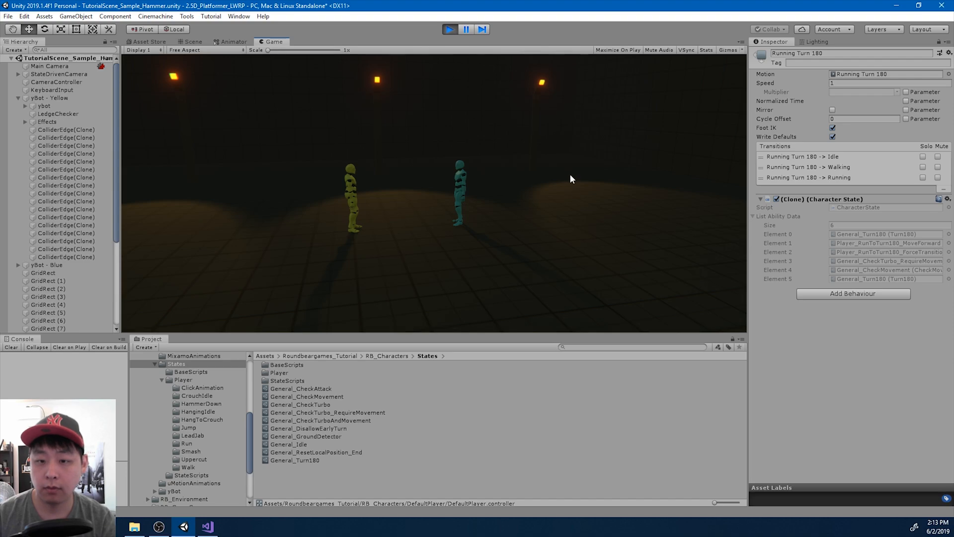
{"action": "key", "text": "shift+a"}
{"action": "key", "text": "shift+d"}
{"action": "key", "text": "shift+a"}
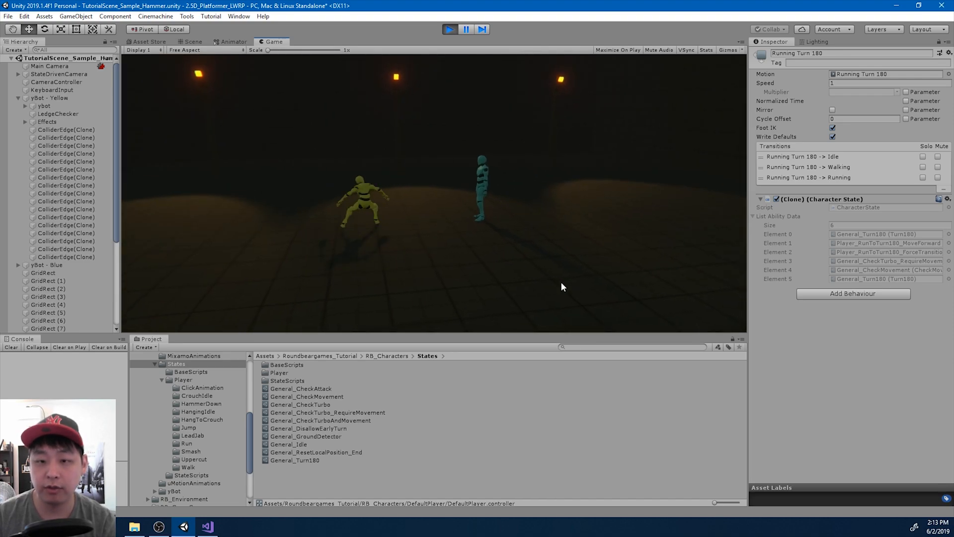
{"action": "left_click", "coordinate": [450, 30]}
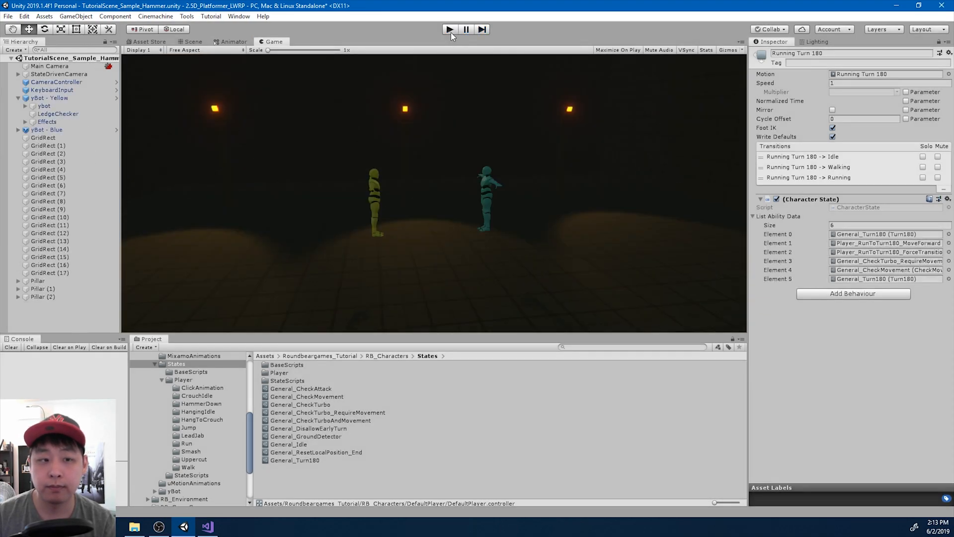
- Replace Element 5 of the Running Turn 180 state's List Ability Data with General_DisallowEarlyTurn
{"action": "left_click", "coordinate": [45, 106]}
{"action": "left_click", "coordinate": [225, 41]}
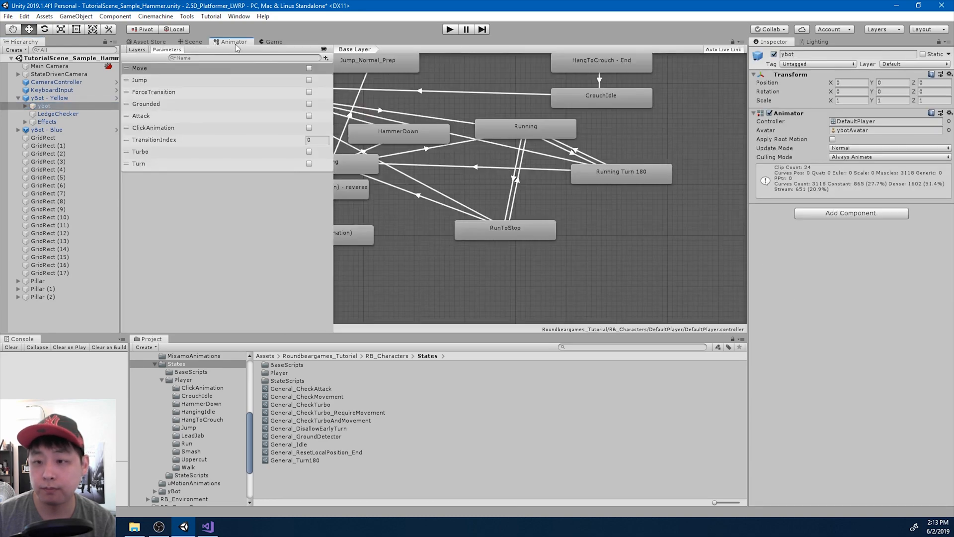
{"action": "left_click", "coordinate": [628, 182]}
{"action": "left_click", "coordinate": [868, 280]}
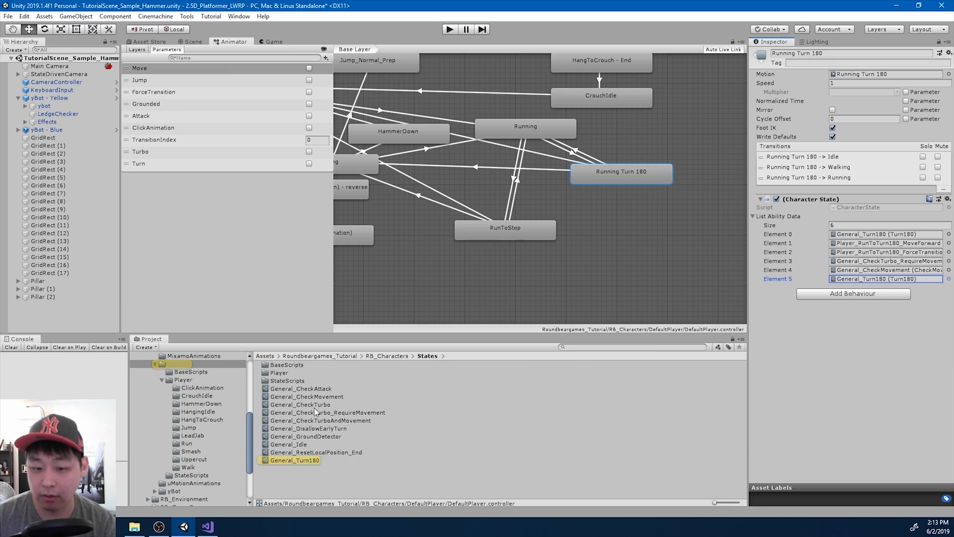
{"action": "left_click_drag", "start_coordinate": [323, 429], "coordinate": [866, 283]}
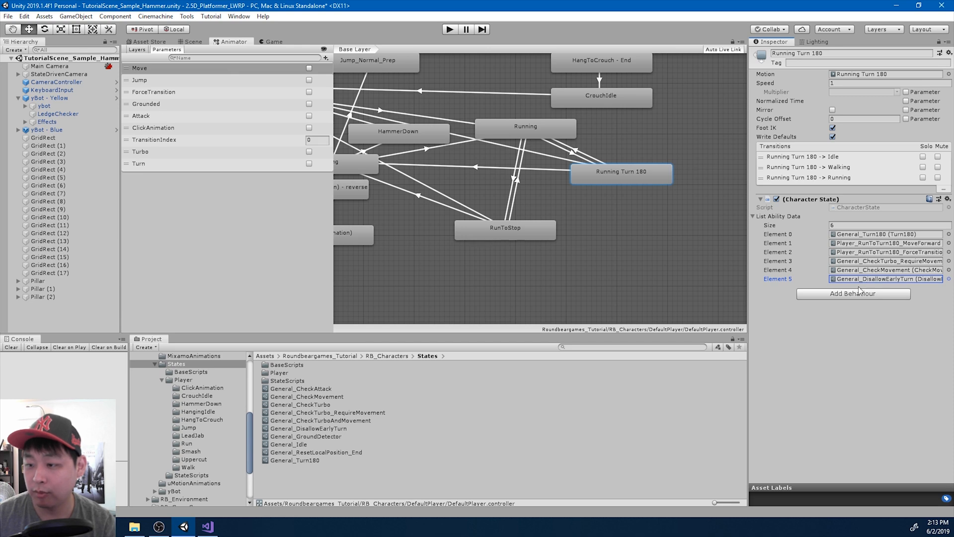
- Playtest the scene, running the yellow character back and forth with repeated direction reversals to check the running turns
{"action": "left_click", "coordinate": [450, 29]}
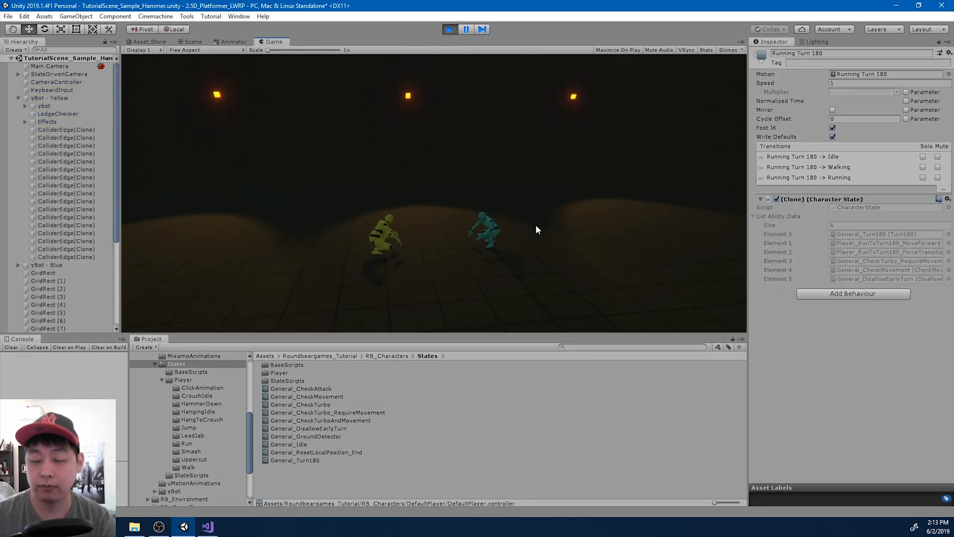
{"action": "key", "text": "d"}
{"action": "key", "text": "a"}
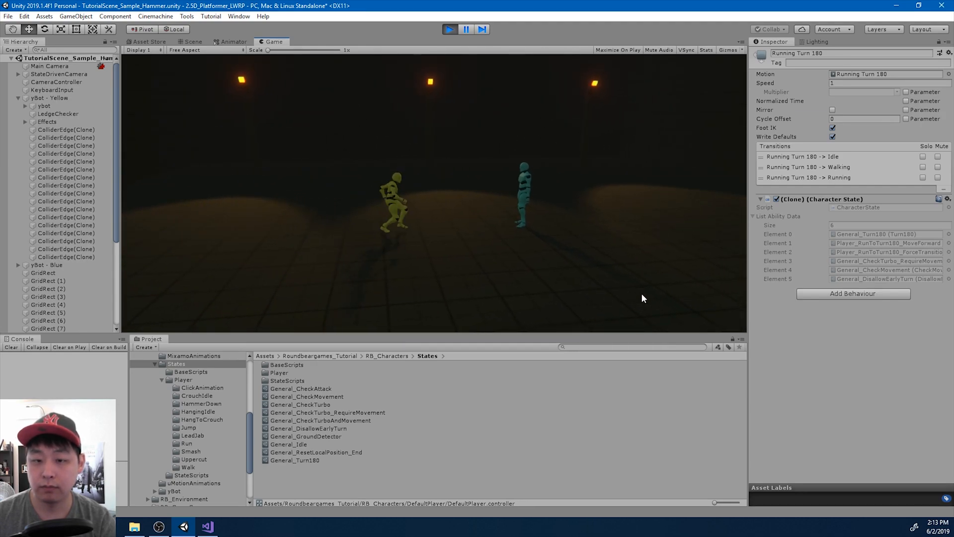
{"action": "key", "text": "d"}
{"action": "key", "text": "a"}
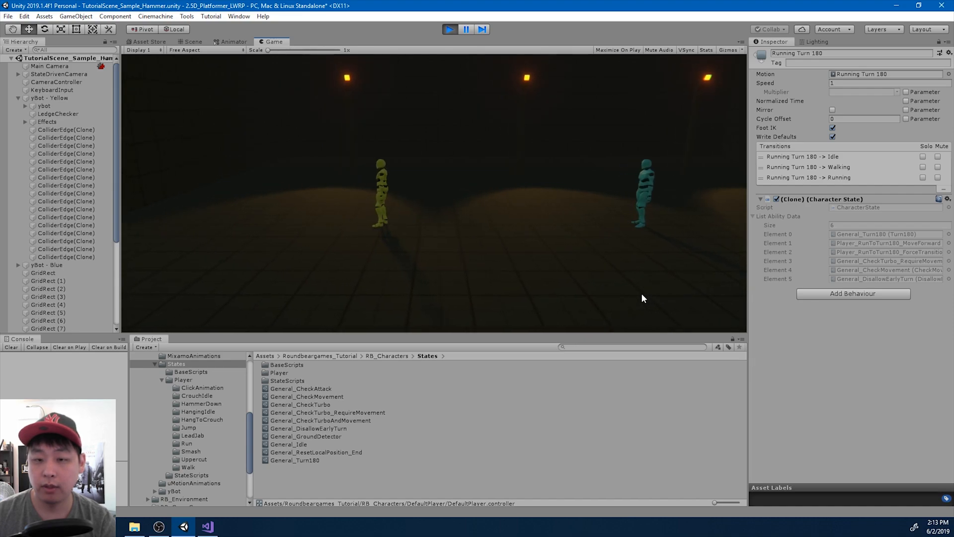
{"action": "key", "text": "d"}
{"action": "key", "text": "a"}
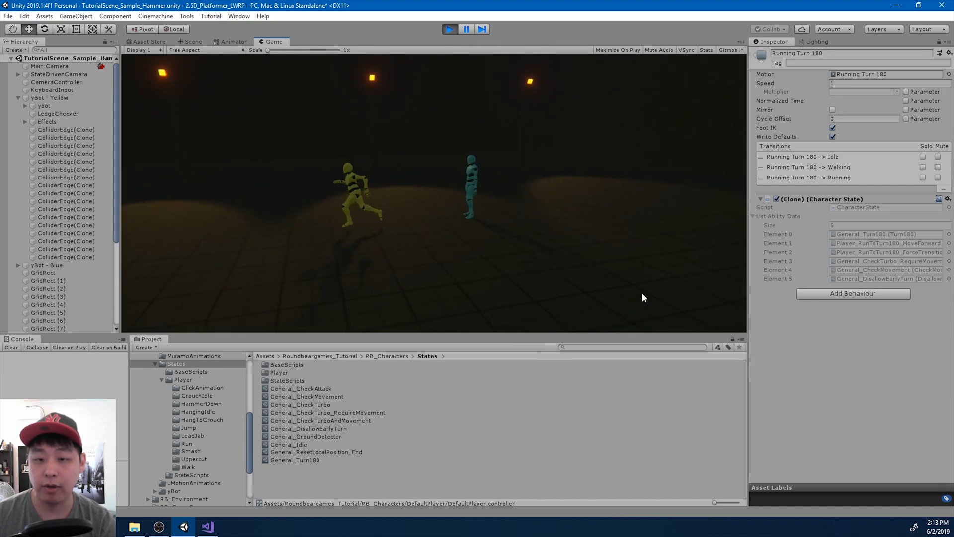
{"action": "key", "text": "d"}
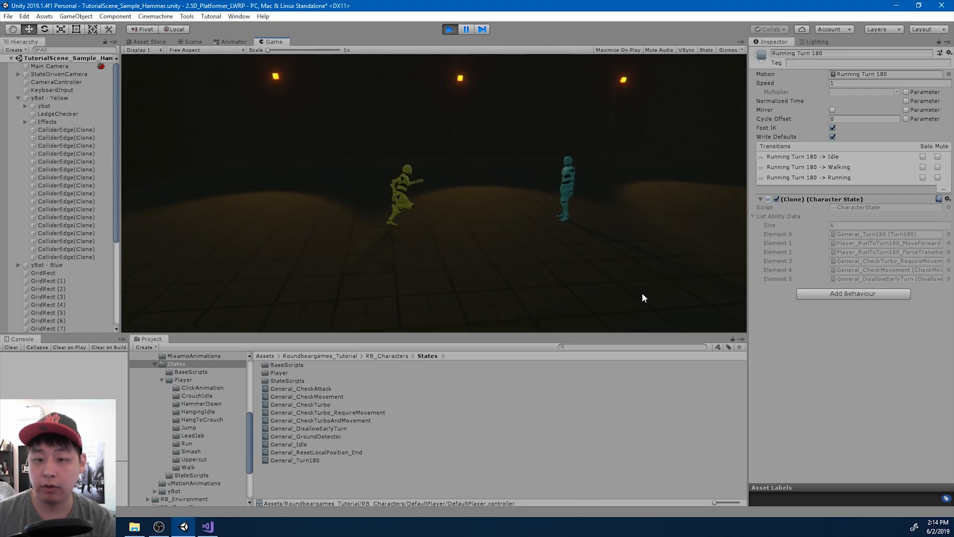
{"action": "key", "text": "a"}
{"action": "key", "text": "d"}
{"action": "key", "text": "a"}
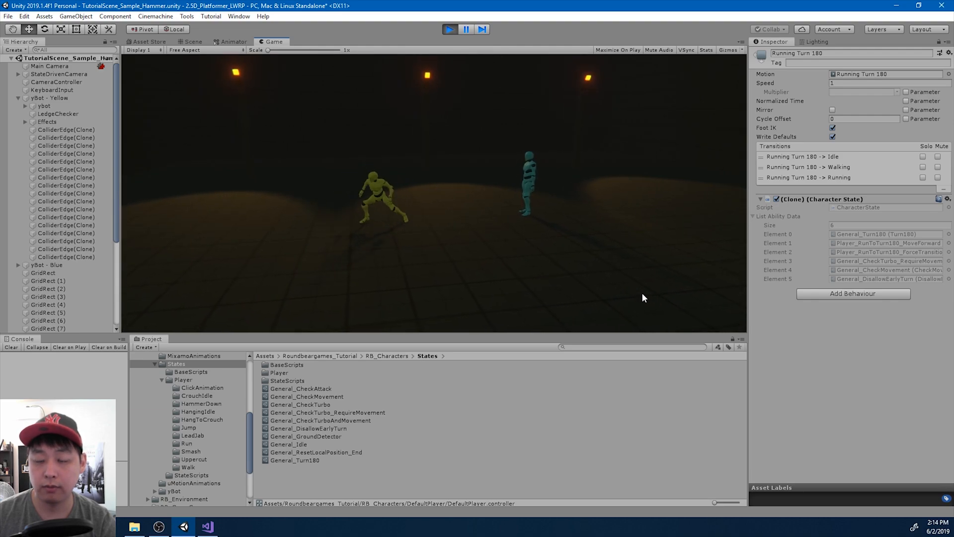
{"action": "key", "text": "d"}
{"action": "key", "text": "a"}
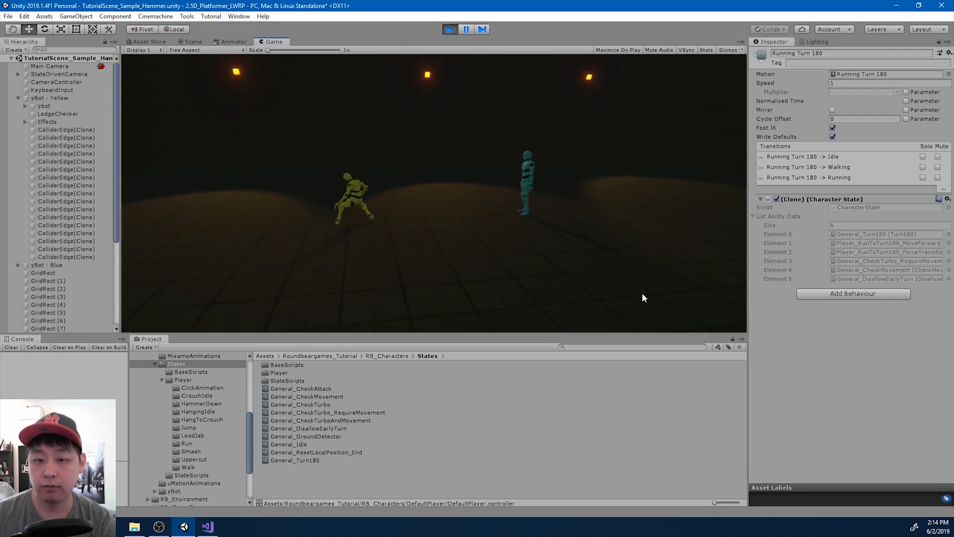
{"action": "key", "text": "d"}
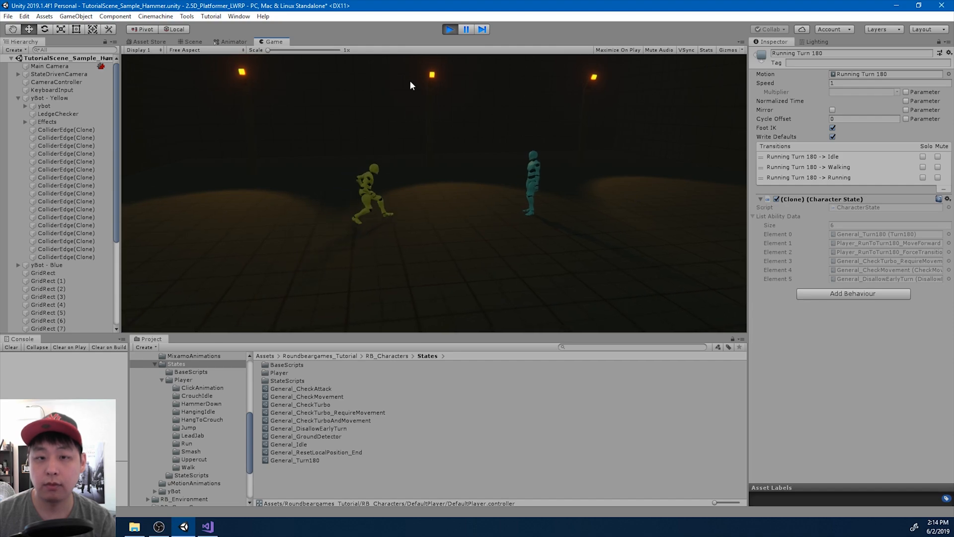
- Stop the game and shorten the blend overlap of the Running Turn 180 -> Running transition in the yellow ybot's Animator
{"action": "left_click", "coordinate": [238, 41]}
{"action": "left_click", "coordinate": [44, 106]}
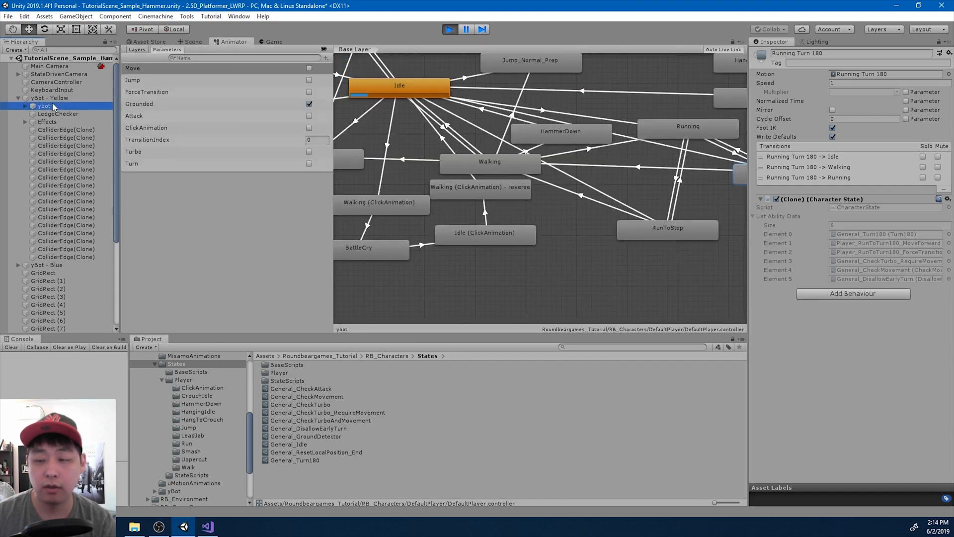
{"action": "middle_click_drag", "start_coordinate": [449, 177], "coordinate": [449, 178]}
{"action": "left_click", "coordinate": [451, 25]}
{"action": "middle_click_drag", "start_coordinate": [662, 172], "coordinate": [485, 182]}
{"action": "scroll", "coordinate": [586, 180], "scroll_direction": "up", "scroll_amount": 3}
{"action": "scroll", "coordinate": [586, 180], "scroll_direction": "up", "scroll_amount": 1}
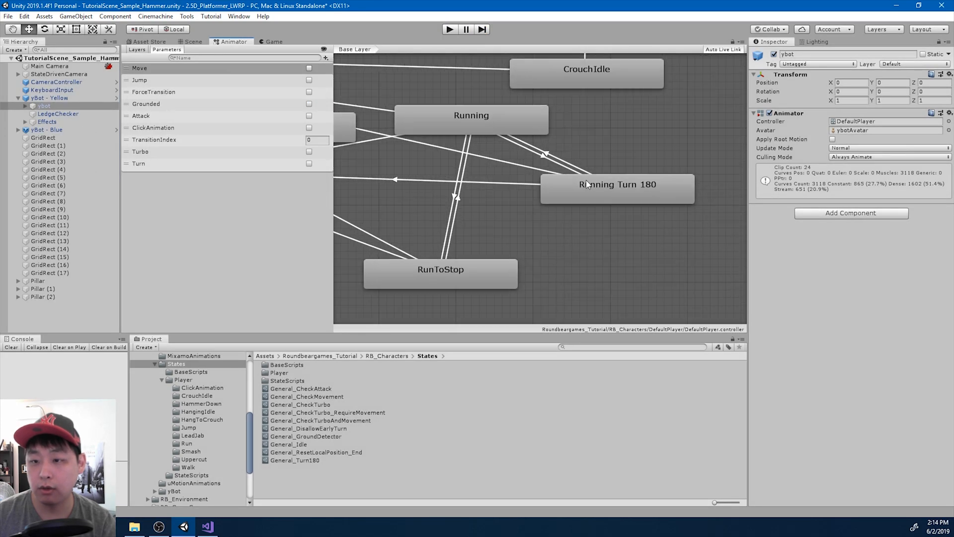
{"action": "left_click", "coordinate": [547, 155]}
{"action": "left_click_drag", "start_coordinate": [837, 148], "coordinate": [849, 151]}
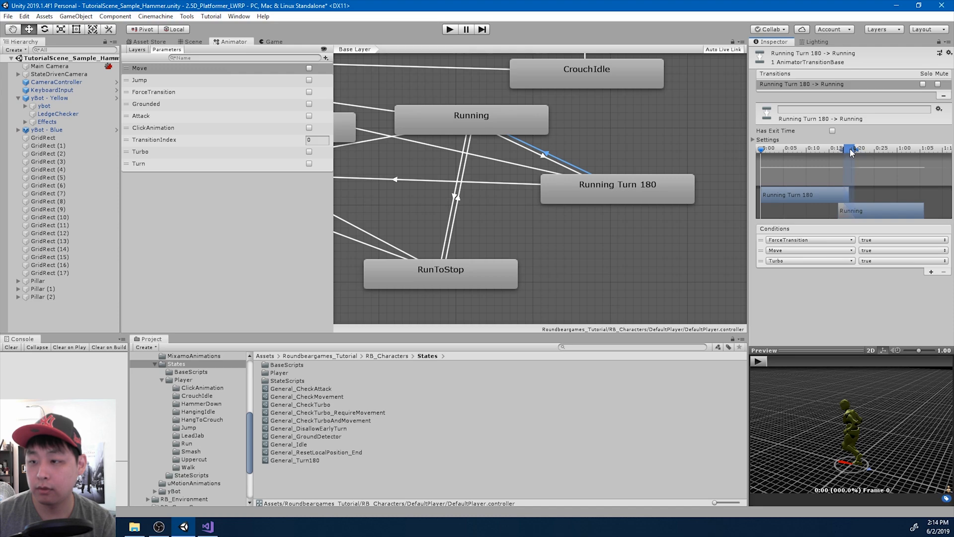
{"action": "mouse_move", "coordinate": [854, 219]}
{"action": "left_mouse_down"}
{"action": "mouse_move", "coordinate": [884, 211]}
{"action": "mouse_move", "coordinate": [869, 211]}
{"action": "left_mouse_up"}
- Playtest the adjusted transition in the Game view with quick running reversals, and stop the game
{"action": "left_click", "coordinate": [277, 41]}
{"action": "left_click", "coordinate": [454, 31]}
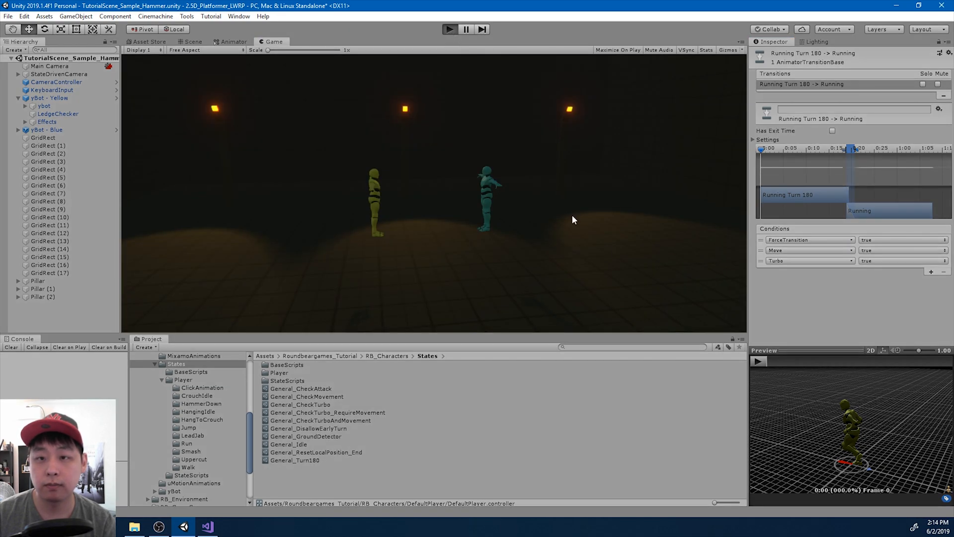
{"action": "key", "text": "d"}
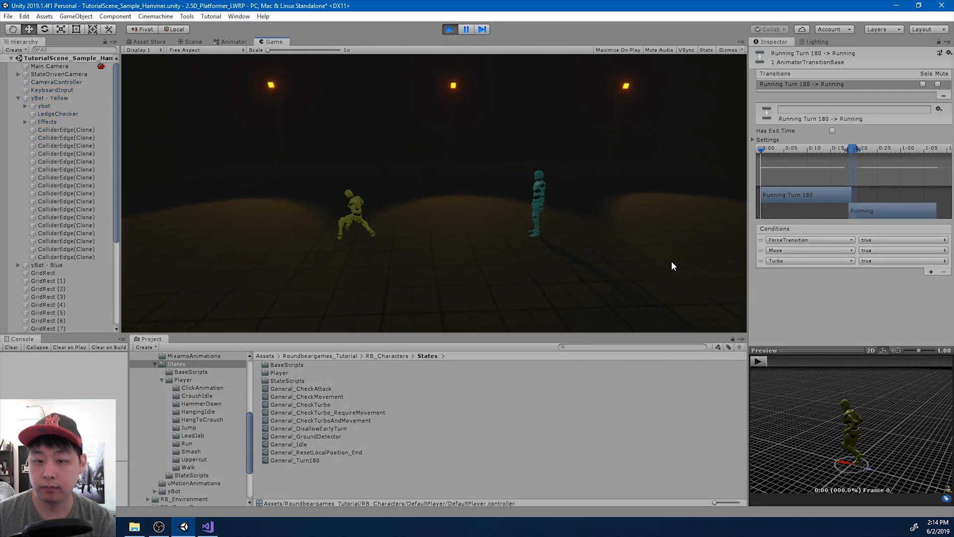
{"action": "key", "text": "a"}
{"action": "key", "text": "a"}
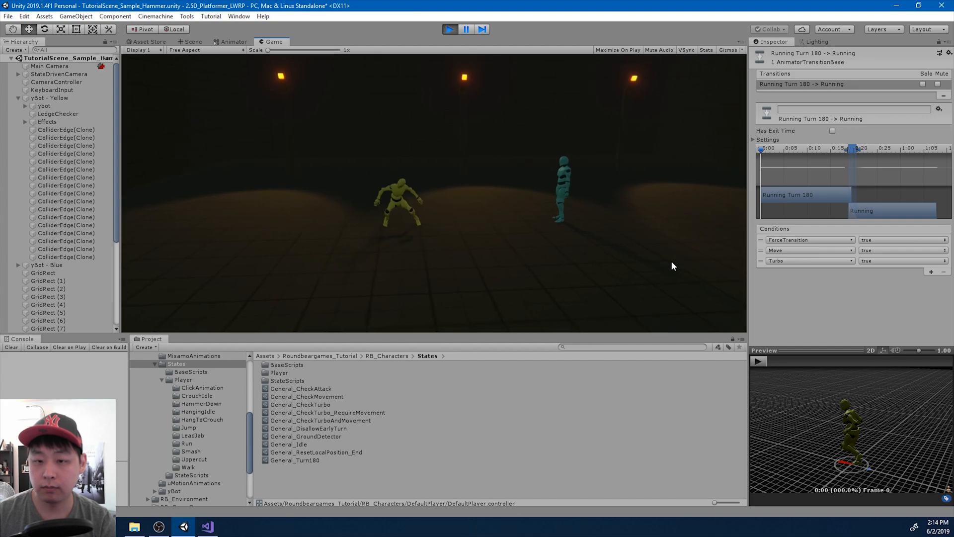
{"action": "key", "text": "d"}
{"action": "key", "text": "a"}
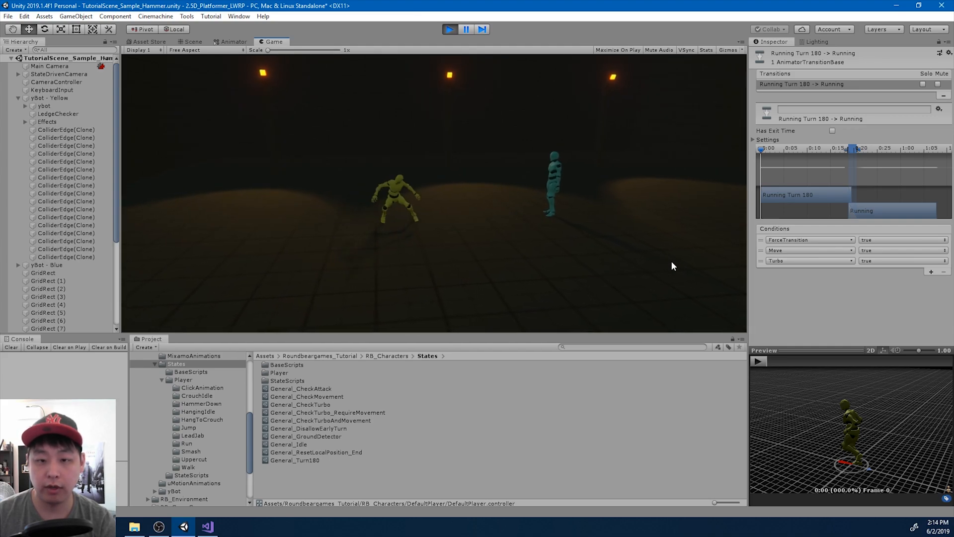
{"action": "key", "text": "d"}
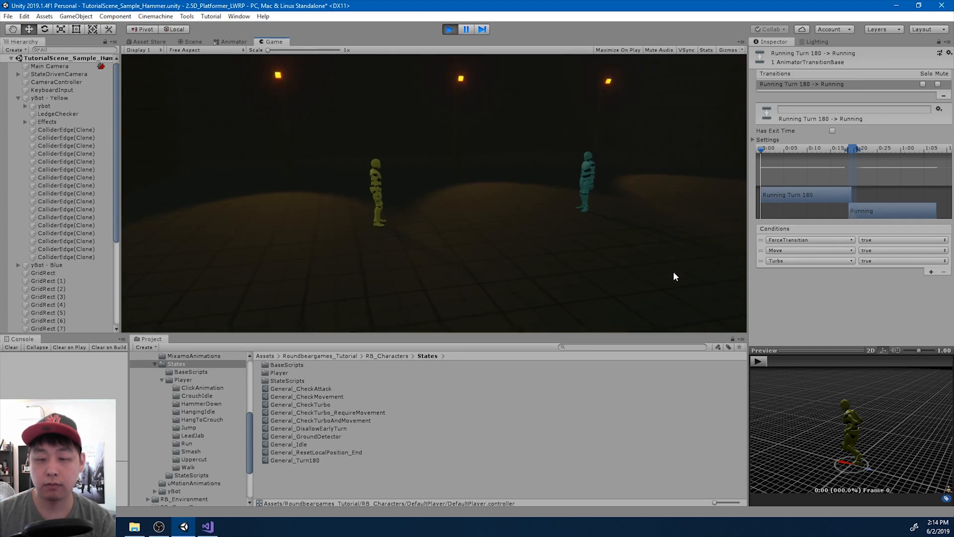
{"action": "left_click", "coordinate": [449, 29]}
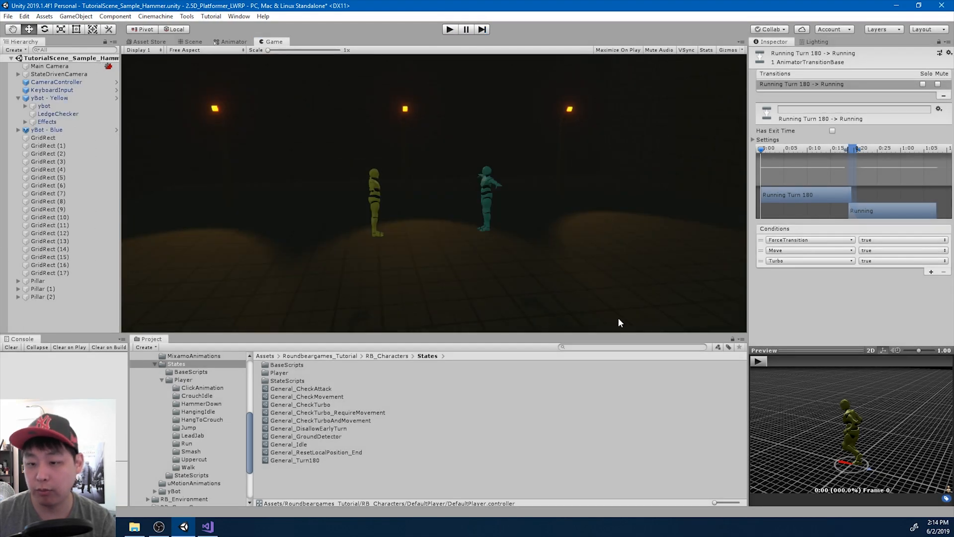
- Search the project for "idle" and open the Idle C# script from StateScripts in Visual Studio
{"action": "type", "text": "idle"}
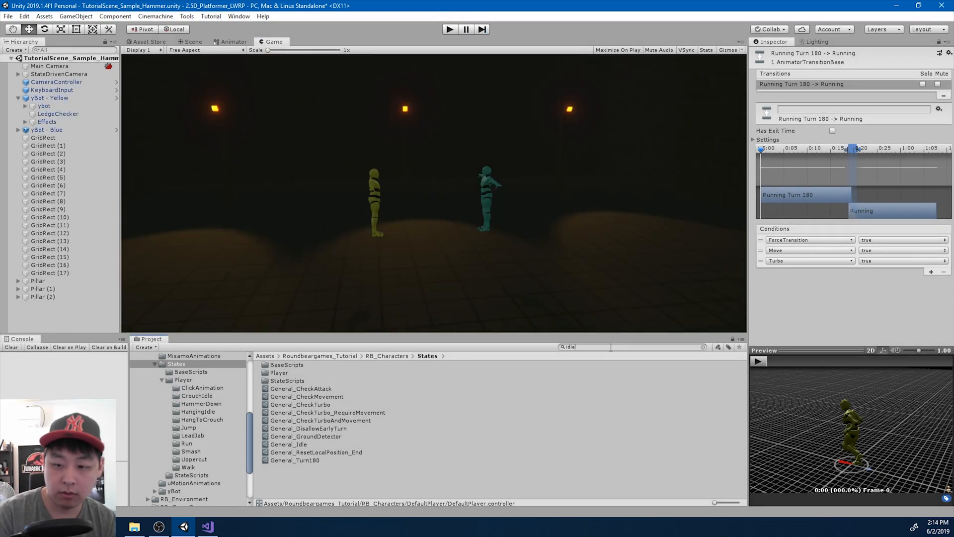
{"action": "key", "text": "Down"}
{"action": "key", "text": "Down"}
{"action": "key", "text": "Down"}
{"action": "key", "text": "Down"}
{"action": "key", "text": "Down"}
{"action": "key", "text": "Down"}
{"action": "key", "text": "Down"}
{"action": "key", "text": "Down"}
{"action": "key", "text": "Down"}
{"action": "key", "text": "Down"}
{"action": "key", "text": "Down"}
{"action": "key", "text": "Down"}
{"action": "key", "text": "Down"}
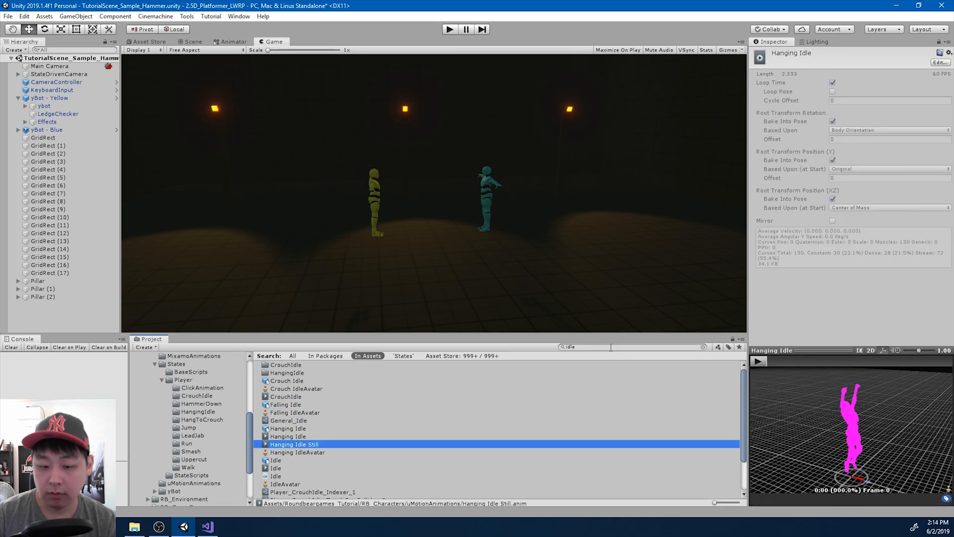
{"action": "key", "text": "Down"}
{"action": "key", "text": "Down"}
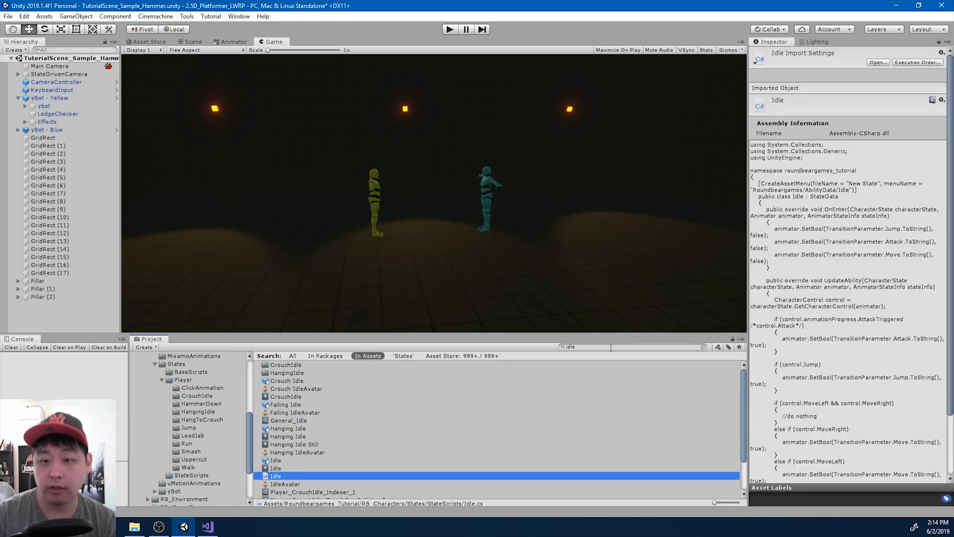
{"action": "key", "text": "Return"}
- At the end of Idle's OnEnter, declare CharacterControl control = characterState.GetCharacterControl(animator);
{"action": "left_click", "coordinate": [638, 244]}
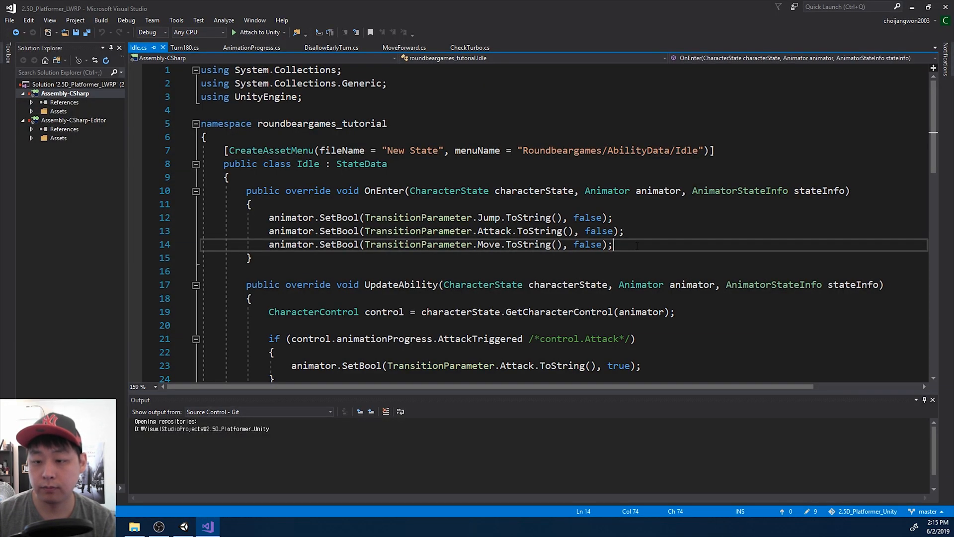
{"action": "key", "text": "Return"}
{"action": "key", "text": "Return"}
{"action": "type", "text": "Charac"}
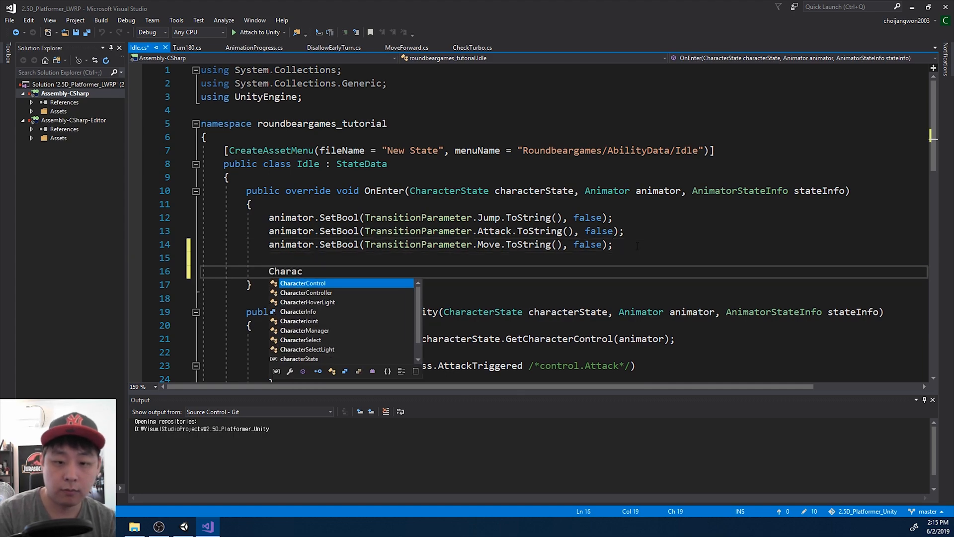
{"action": "type", "text": "terControl control = "}
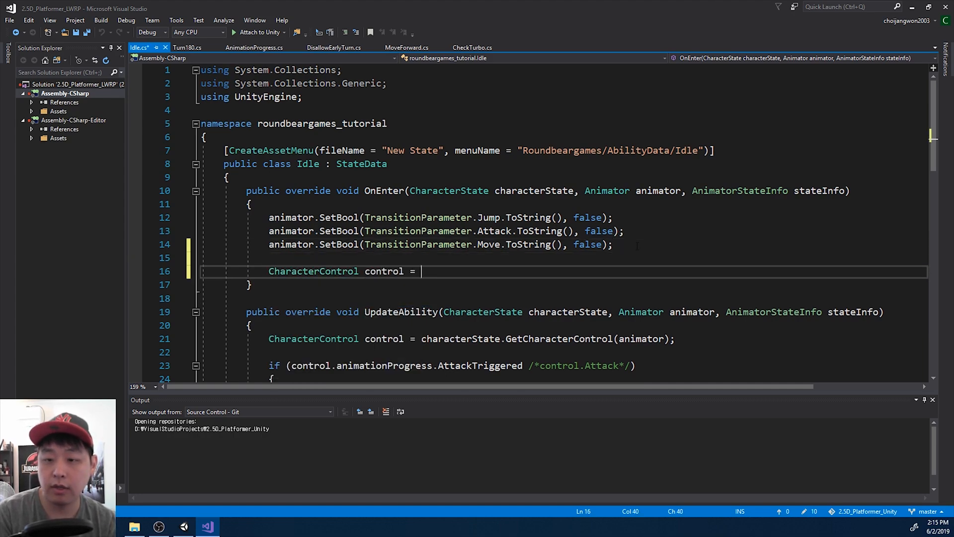
{"action": "type", "text": "char"}
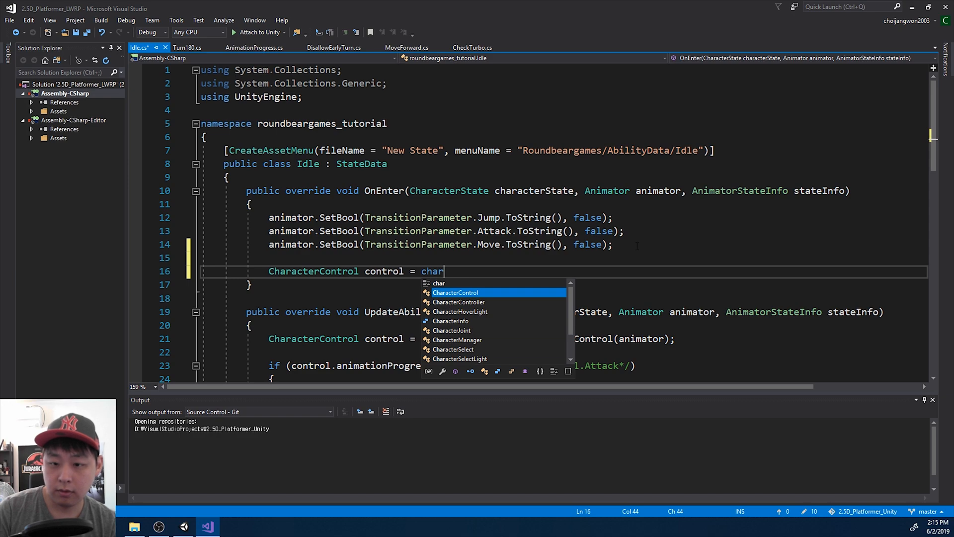
{"action": "type", "text": "a"}
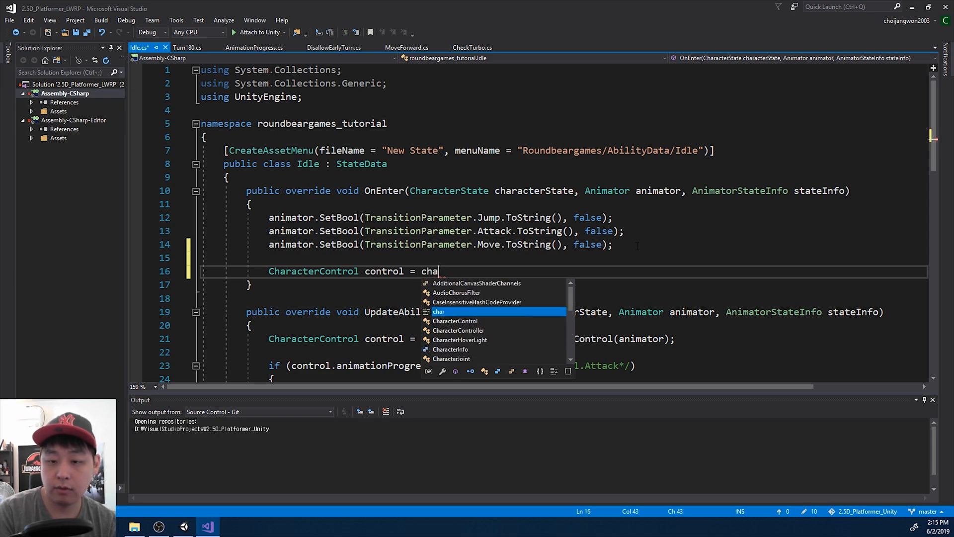
{"action": "type", "text": "racte"}
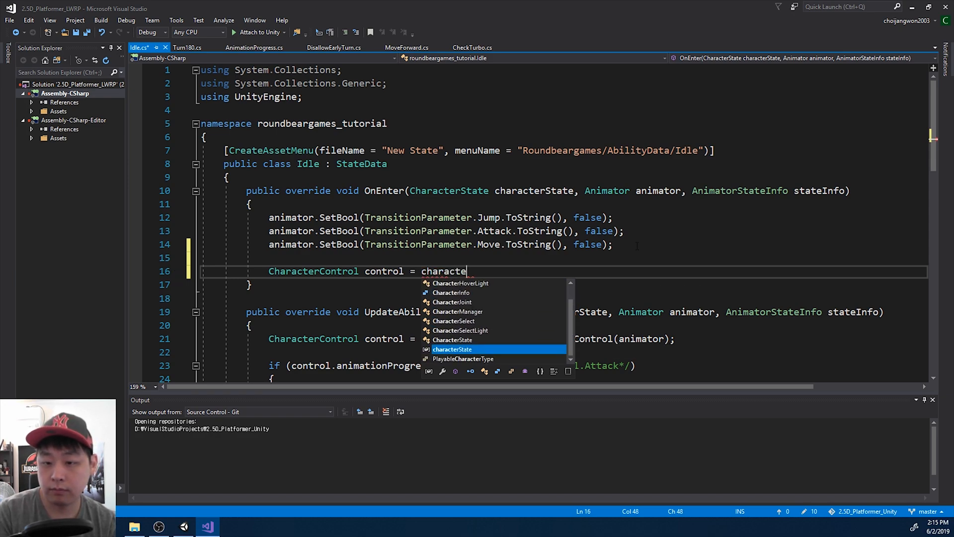
{"action": "type", "text": "rState.GetCharacterControl(an"}
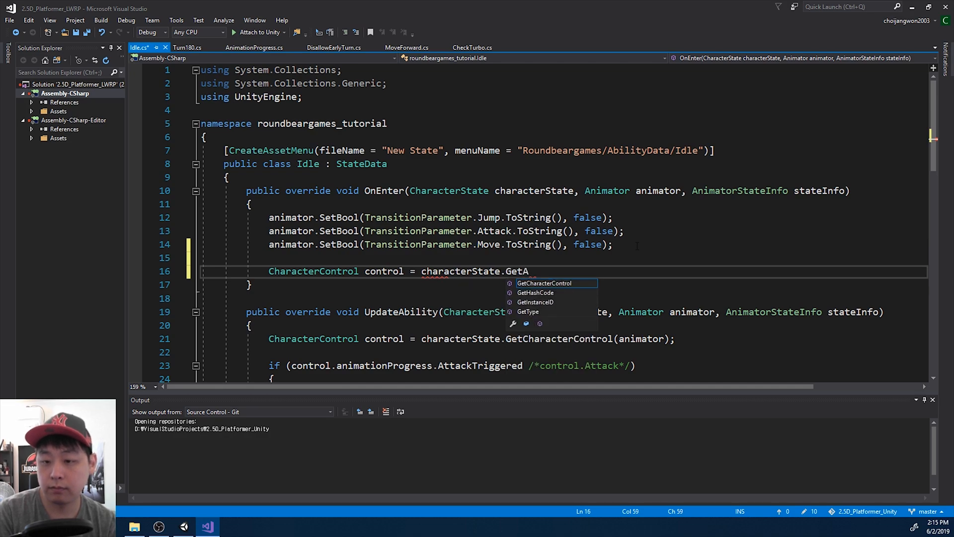
{"action": "type", "text": "imator);"}
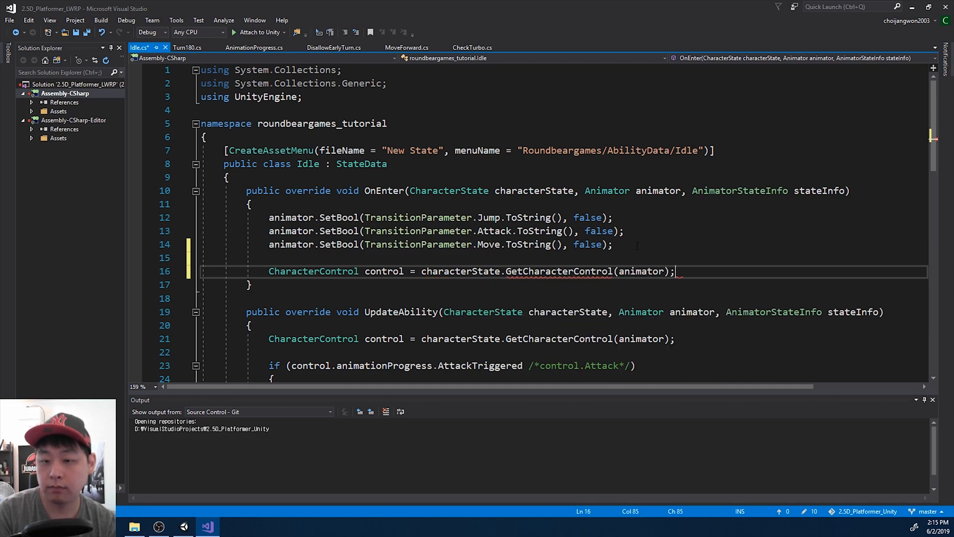
- Below the control declaration in Idle's OnEnter, add control.animationProgress.disallowEarlyTurn = false; and save the script
{"action": "key", "text": "Return"}
{"action": "type", "text": "control.a"}
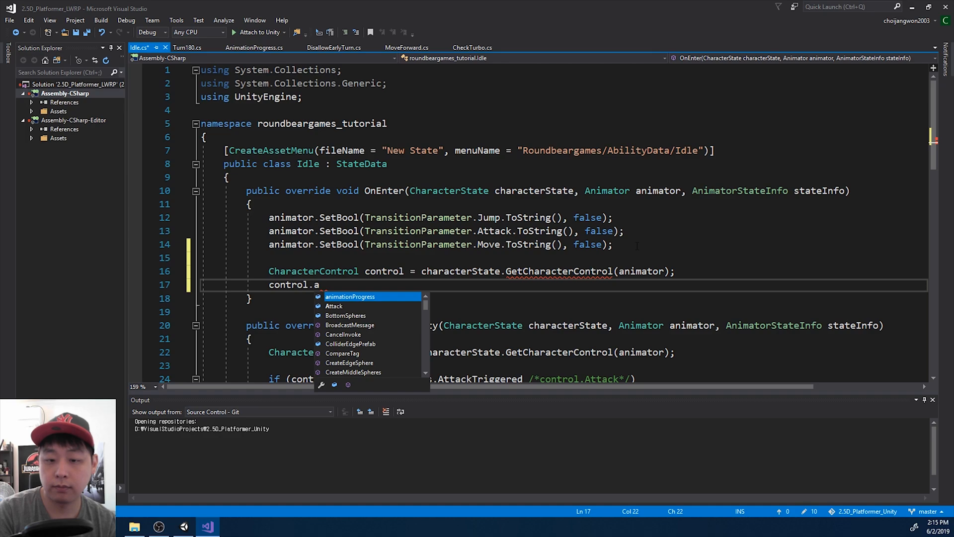
{"action": "type", "text": "nimationProgress.dis"}
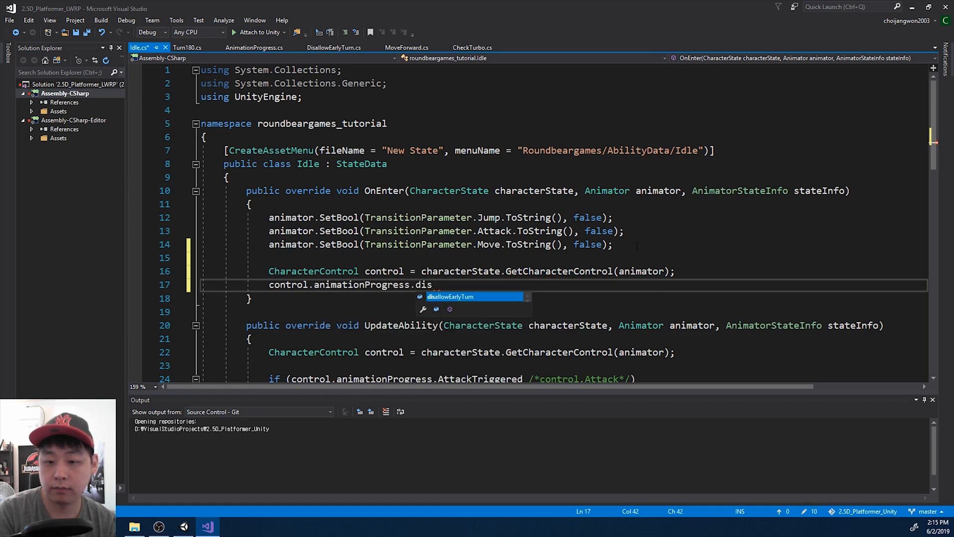
{"action": "type", "text": "allowEarlyTurn = false;"}
{"action": "key", "text": "ctrl+s"}
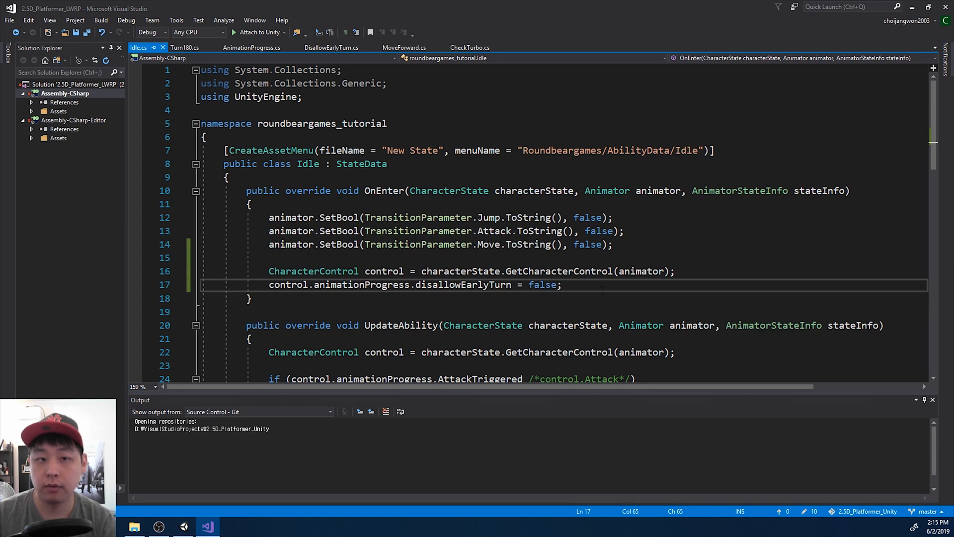
- Switch to Unity, playtest the yellow character's movement in both directions in the Game view, and stop the game
{"action": "key", "text": "alt+Tab"}
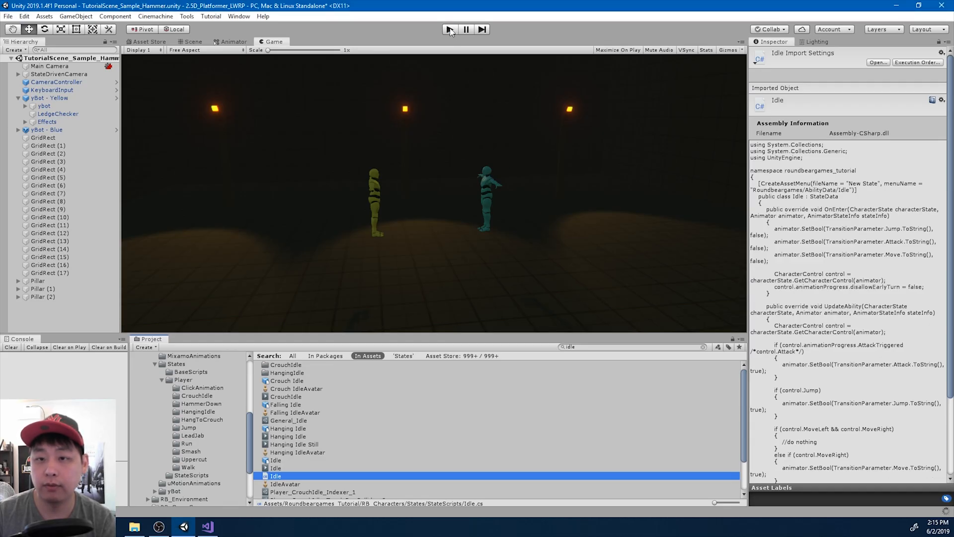
{"action": "left_click", "coordinate": [450, 29]}
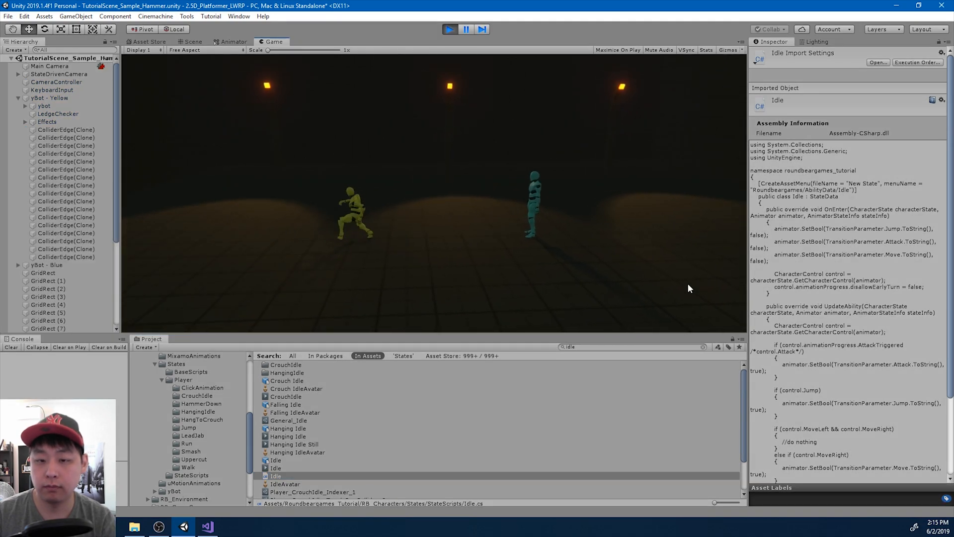
{"action": "key", "text": "Return"}
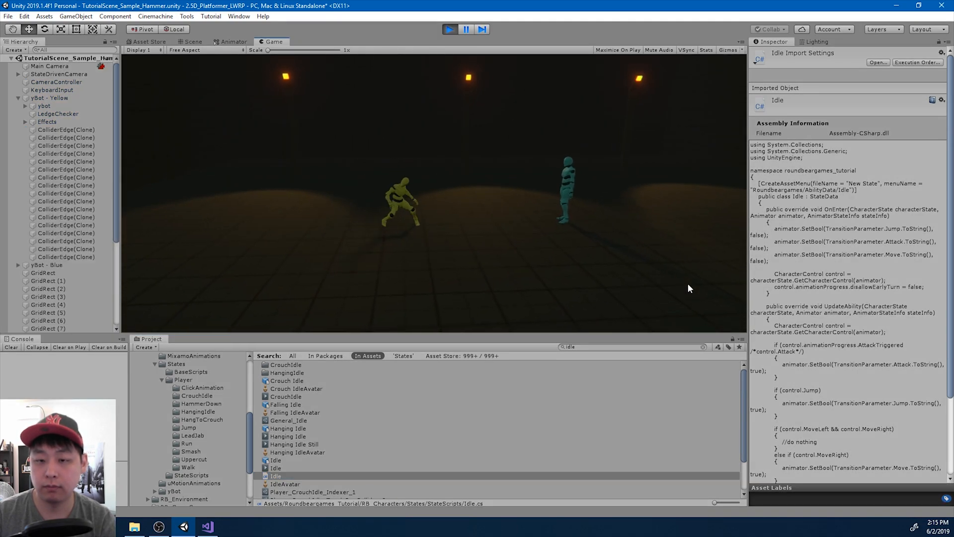
{"action": "key", "text": "d"}
{"action": "key", "text": "Return"}
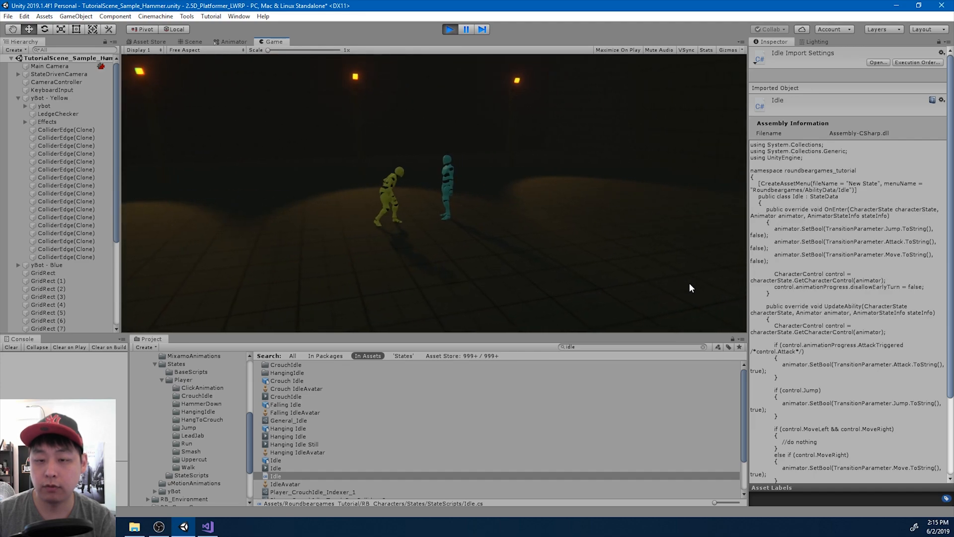
{"action": "key", "text": "a"}
{"action": "key", "text": "Return"}
{"action": "key", "text": "d"}
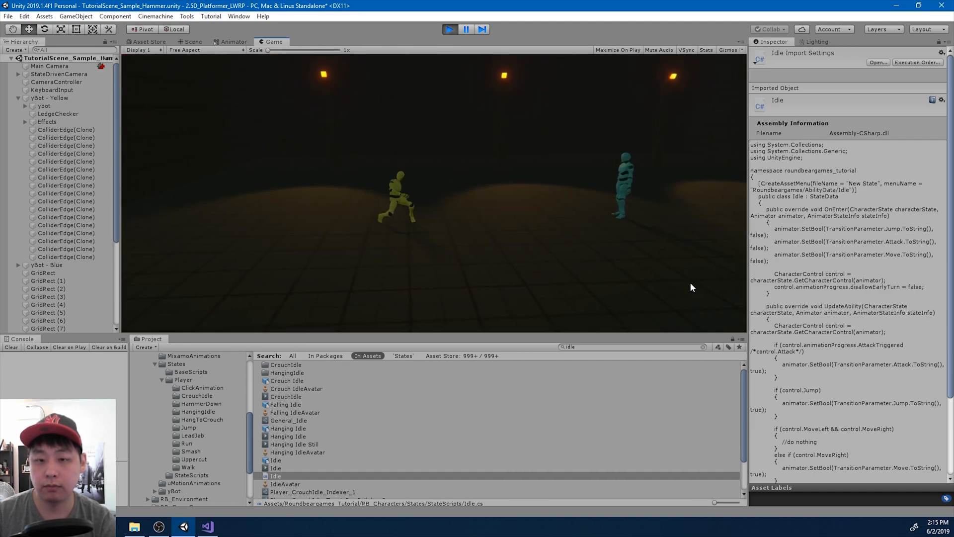
{"action": "key", "text": "Return"}
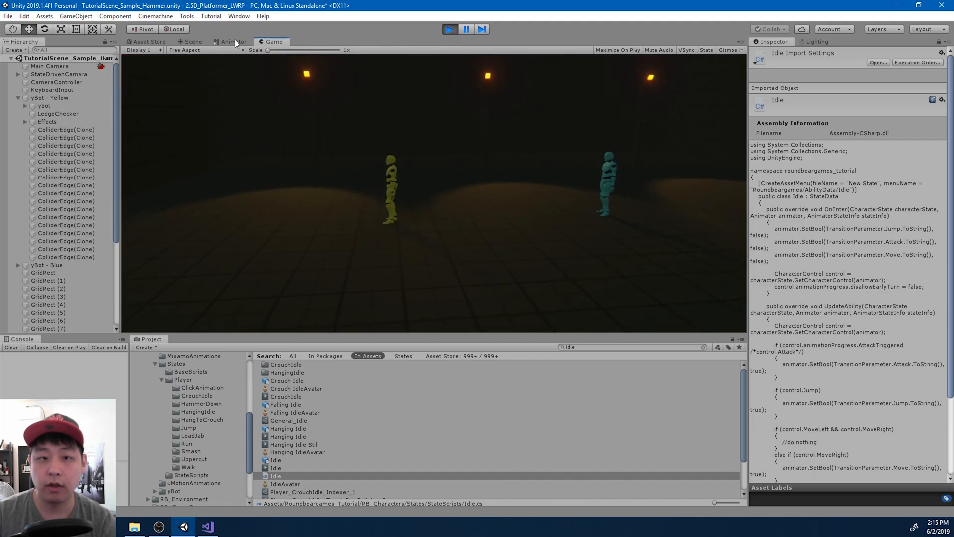
{"action": "left_click", "coordinate": [234, 41]}
{"action": "left_click", "coordinate": [449, 29]}
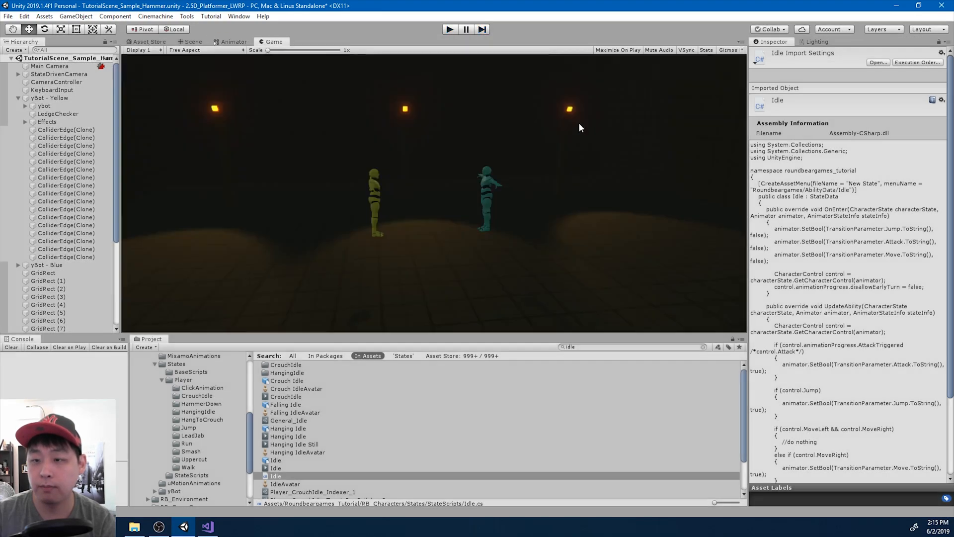
- Select the Running Turn 180 to Running transition in the Animator and fine-tune the end of its blend range to about 0:20
{"action": "left_click", "coordinate": [233, 42]}
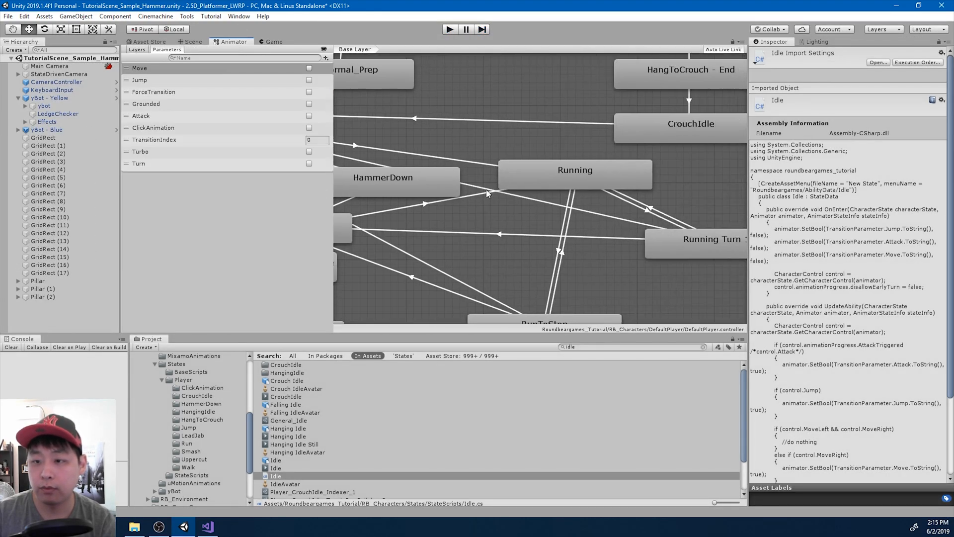
{"action": "left_click", "coordinate": [446, 191]}
{"action": "left_click", "coordinate": [848, 151]}
{"action": "scroll", "coordinate": [860, 161], "scroll_direction": "up", "scroll_amount": 5}
{"action": "scroll", "coordinate": [855, 160], "scroll_direction": "up", "scroll_amount": 3}
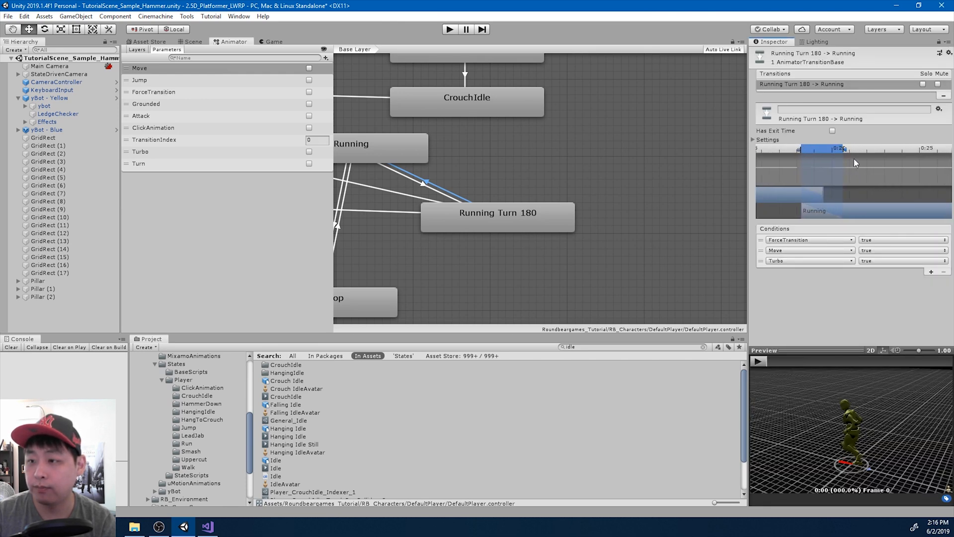
{"action": "left_click_drag", "start_coordinate": [844, 149], "coordinate": [843, 150]}
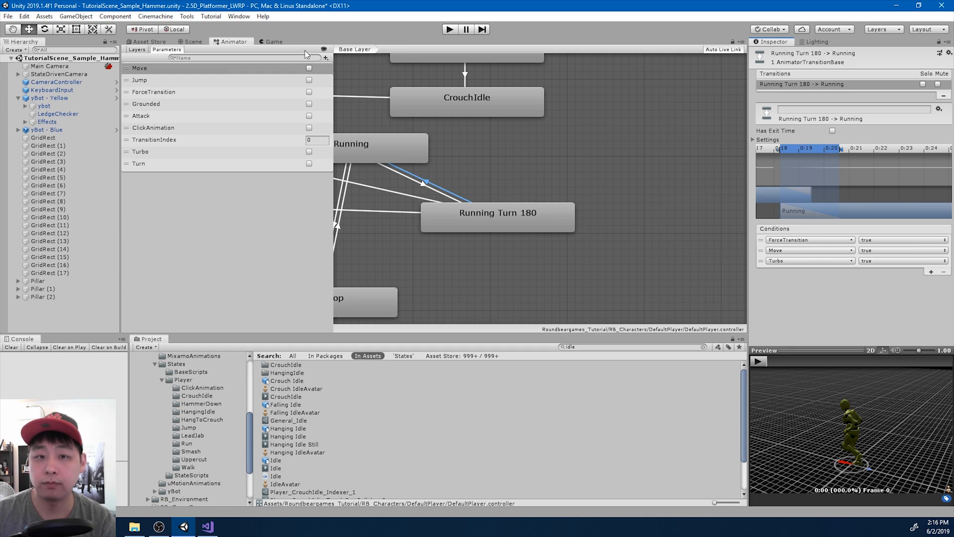
- Run the game and shift the start of the Running Turn 180 to Running blend slightly earlier on the transition timeline
{"action": "left_click", "coordinate": [271, 43]}
{"action": "left_click", "coordinate": [450, 29]}
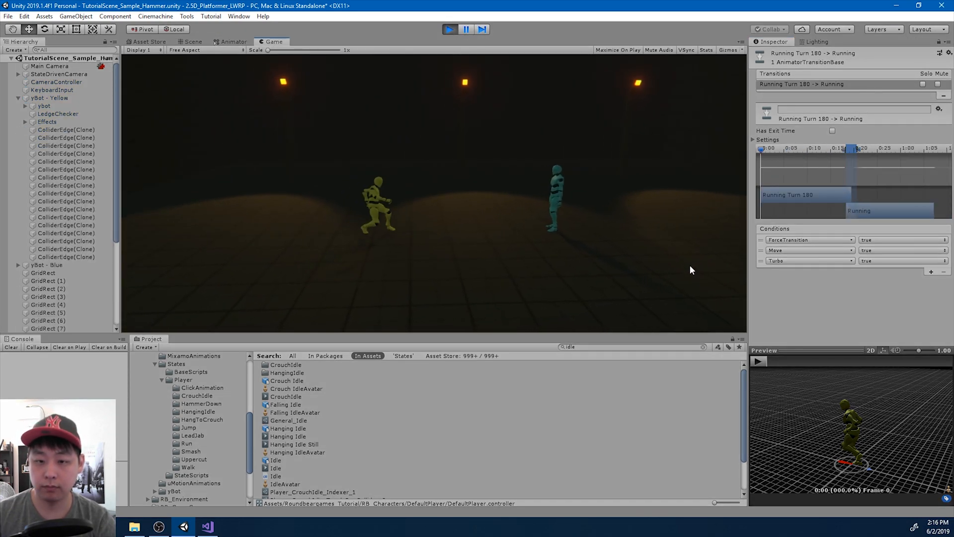
{"action": "scroll", "coordinate": [847, 159], "scroll_direction": "up", "scroll_amount": 5}
{"action": "scroll", "coordinate": [845, 156], "scroll_direction": "up", "scroll_amount": 3}
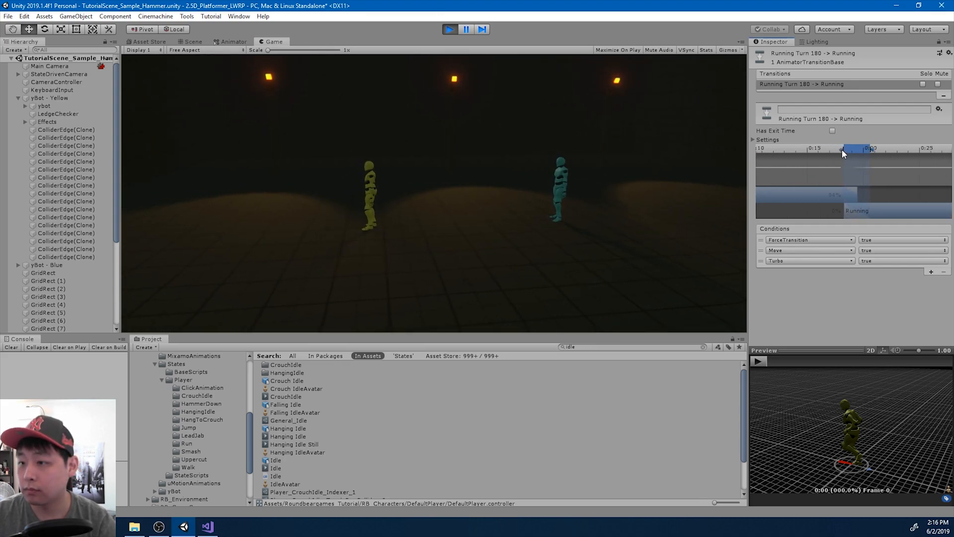
{"action": "left_click_drag", "start_coordinate": [841, 151], "coordinate": [838, 150]}
- Test a running reversal in the running game and move the transition's blend start earlier again, to about 0:17
{"action": "left_click", "coordinate": [556, 223]}
{"action": "key", "text": "shift+a"}
{"action": "key", "text": "shift+d"}
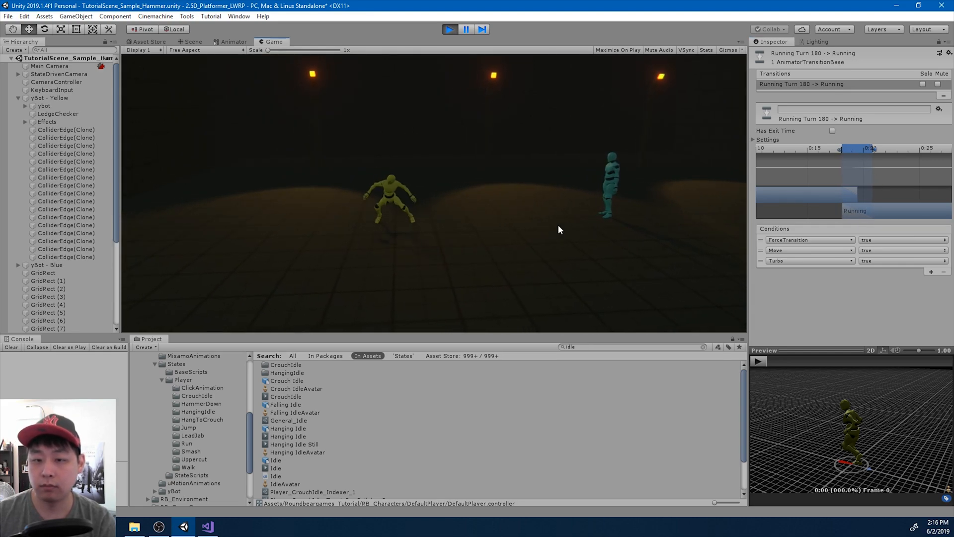
{"action": "left_click_drag", "start_coordinate": [840, 148], "coordinate": [834, 150]}
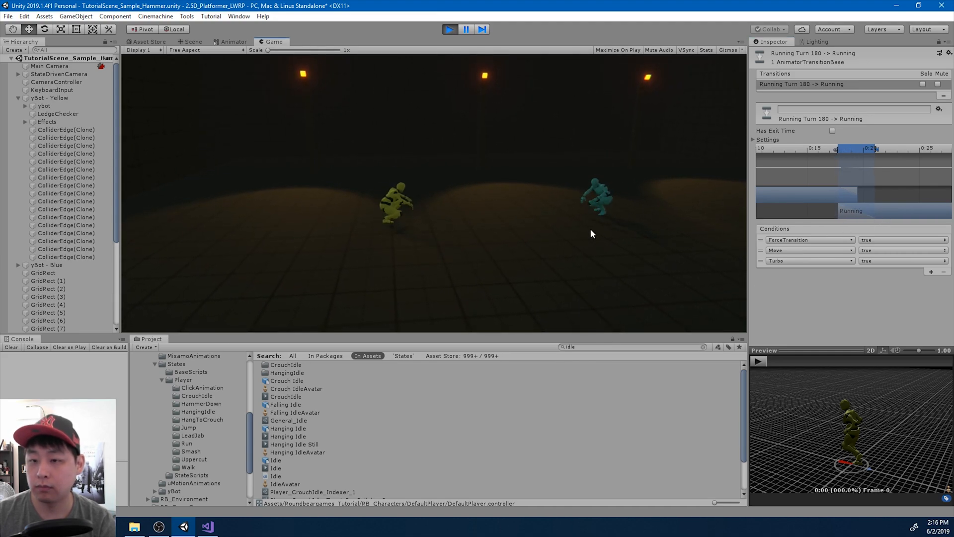
- Playtest the widened transition in the Game view with repeated running reversals in both directions
{"action": "key", "text": "shift+a"}
{"action": "key", "text": "shift+d"}
{"action": "key", "text": "shift+a"}
{"action": "key", "text": "shift+d"}
{"action": "key", "text": "shift+a"}
{"action": "key", "text": "shift+a"}
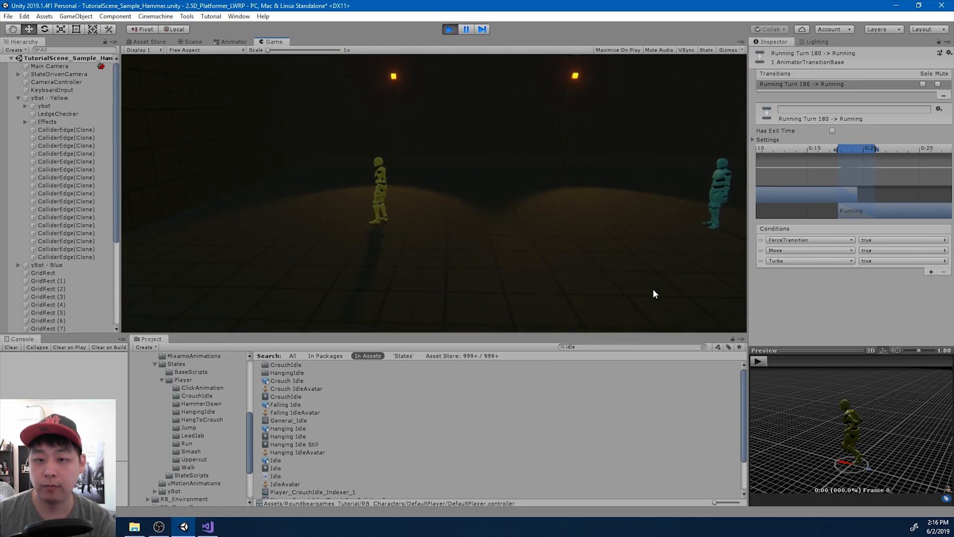
{"action": "key", "text": "shift+d"}
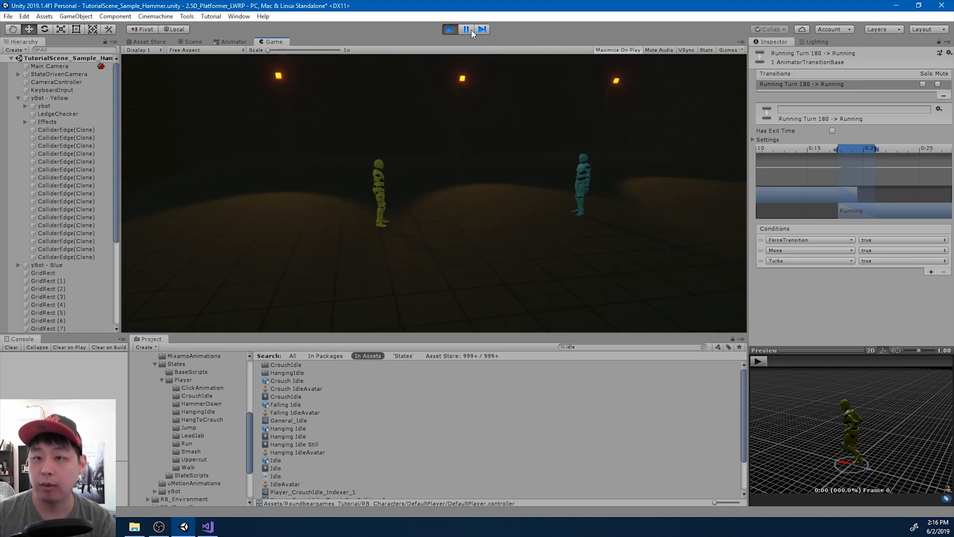
- Maximize the running Game view and playtest running turns with quick and delayed reversals in both directions
{"action": "key", "text": "shift+space"}
{"action": "key", "text": "shift+d"}
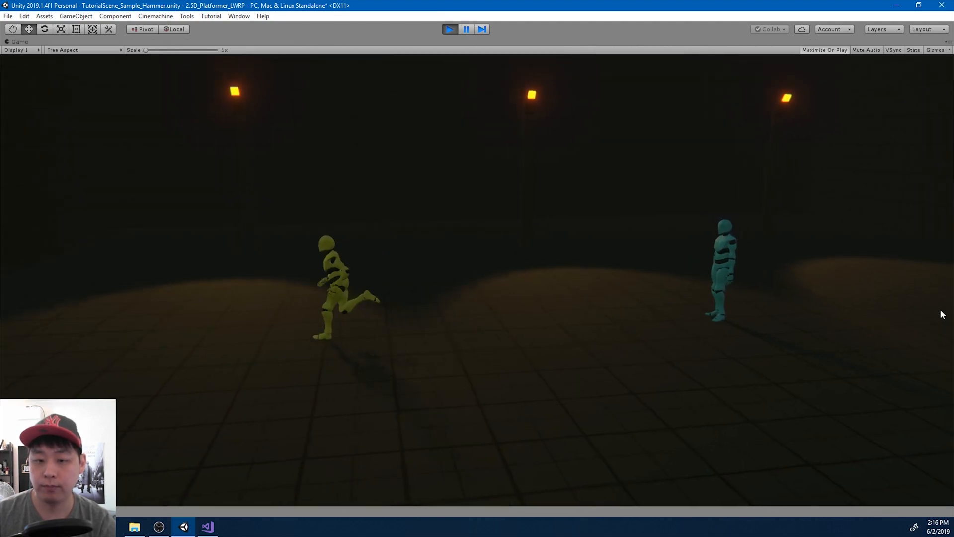
{"action": "key", "text": "shift+d"}
{"action": "key", "text": "shift+a"}
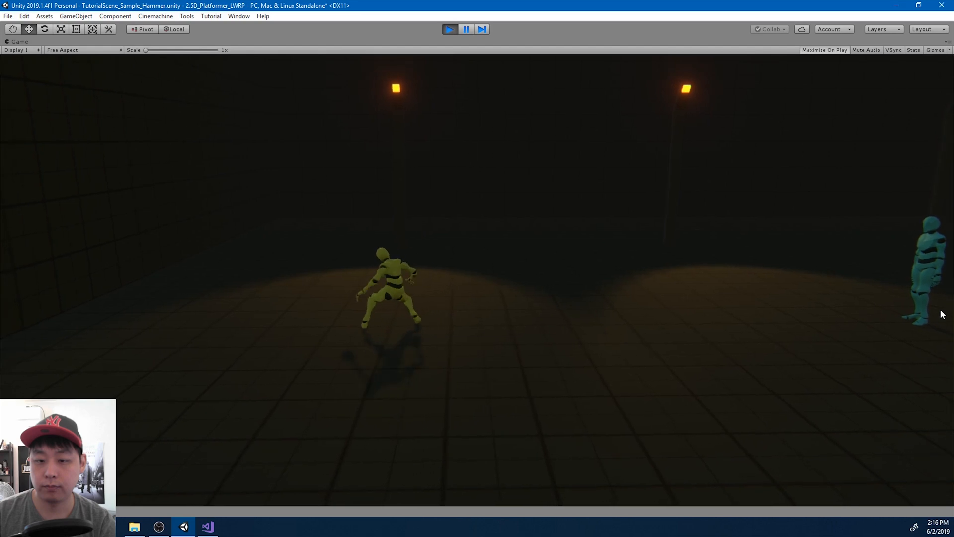
{"action": "key", "text": "shift+d"}
{"action": "key", "text": "shift+a"}
{"action": "key", "text": "shift+a"}
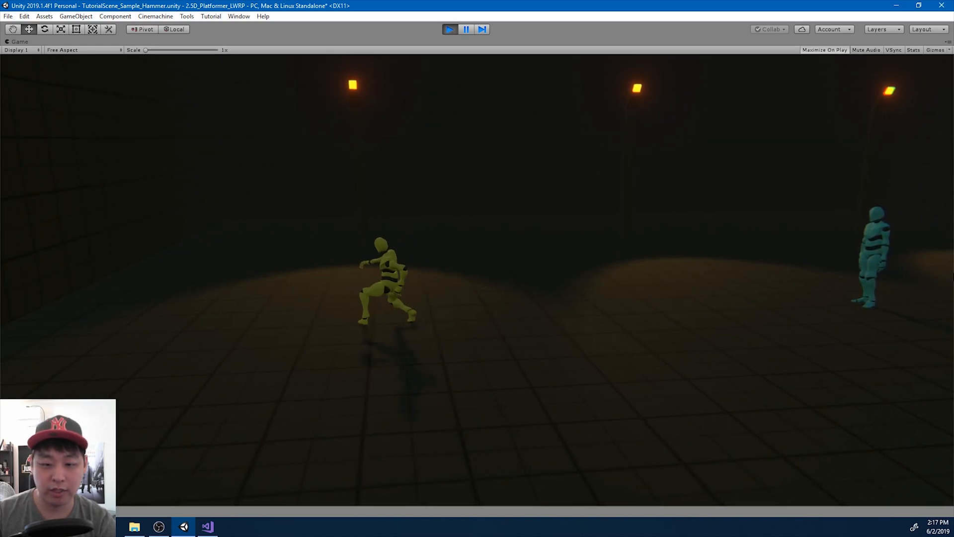
{"action": "key", "text": "shift+a"}
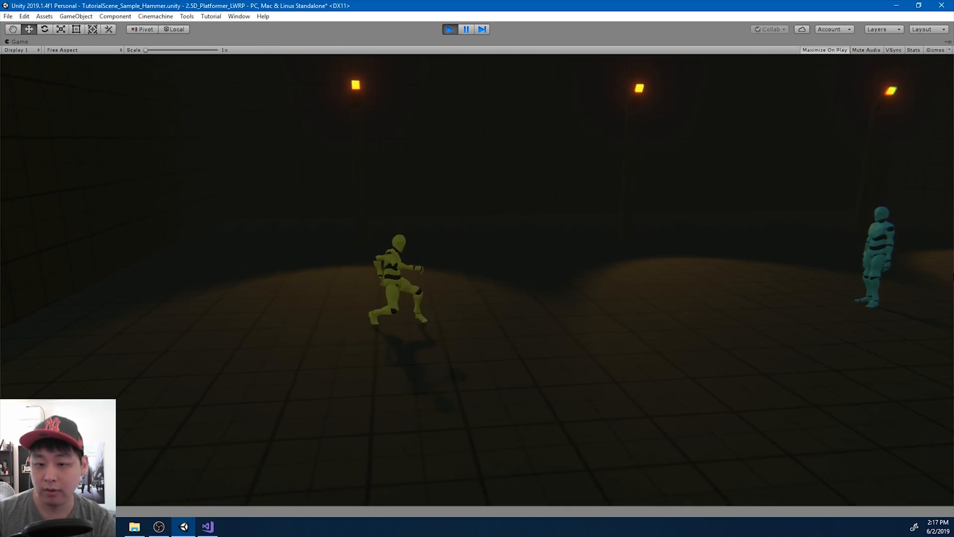
{"action": "key", "text": "shift+a"}
{"action": "key", "text": "shift+d"}
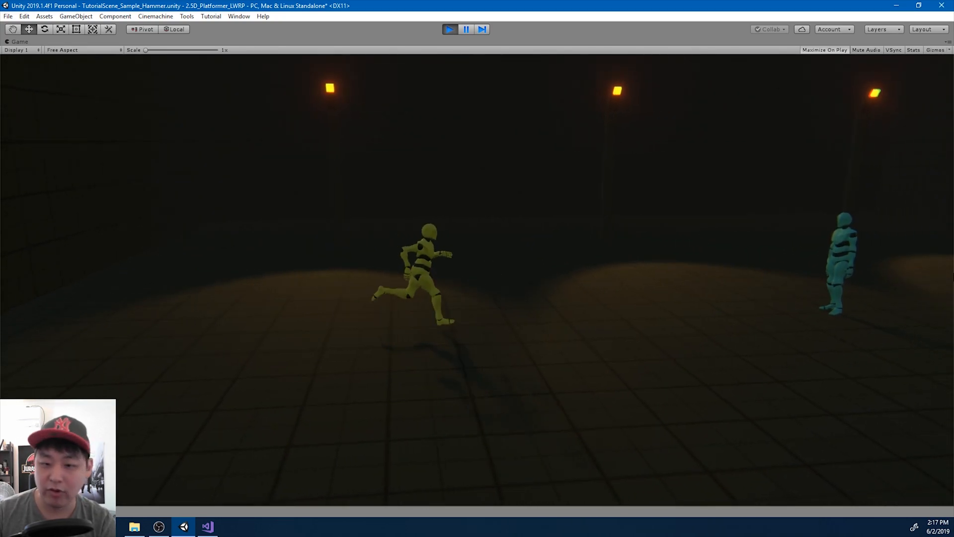
{"action": "key", "text": "shift+a"}
{"action": "key", "text": "shift+d"}
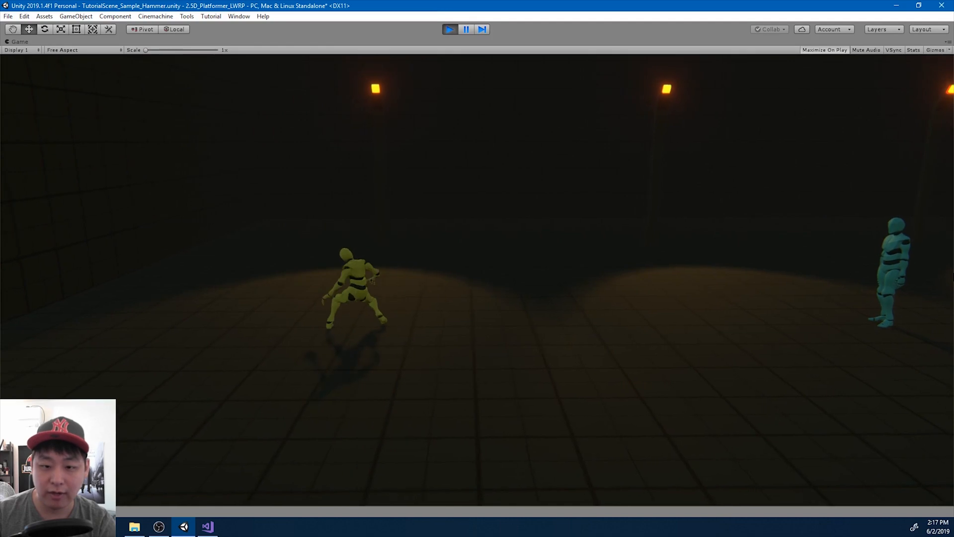
{"action": "key", "text": "shift+a"}
{"action": "key", "text": "shift+d"}
{"action": "key", "text": "shift+a"}
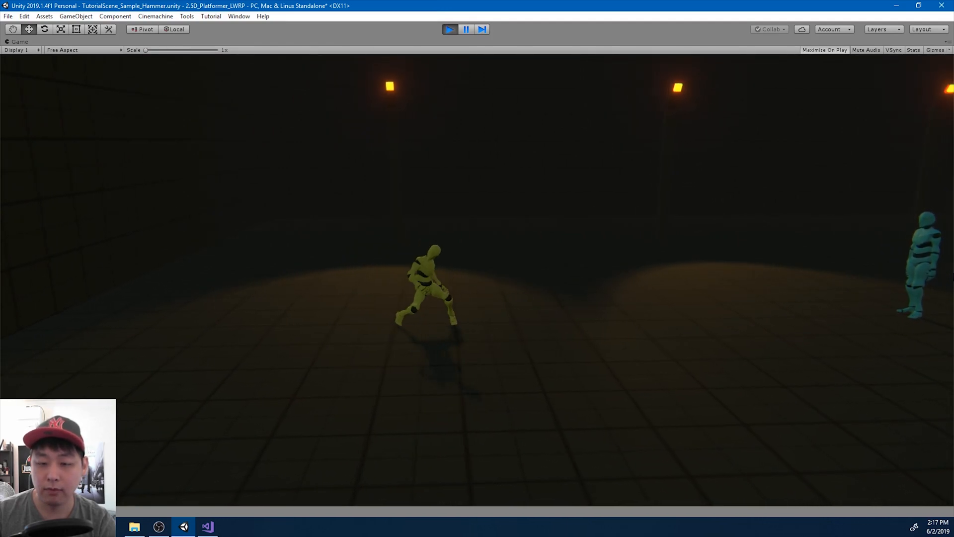
{"action": "key", "text": "shift+d"}
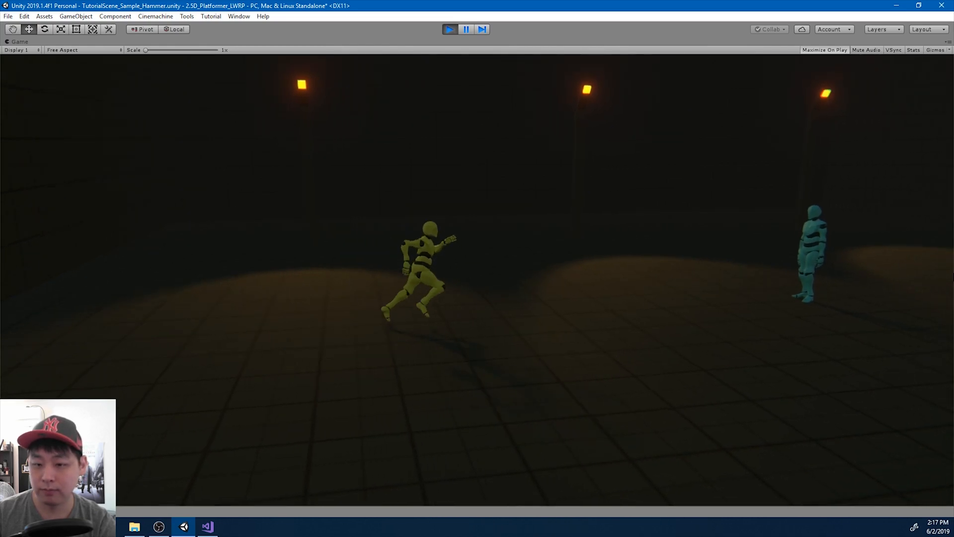
{"action": "key", "text": "shift+a"}
{"action": "key", "text": "shift+d"}
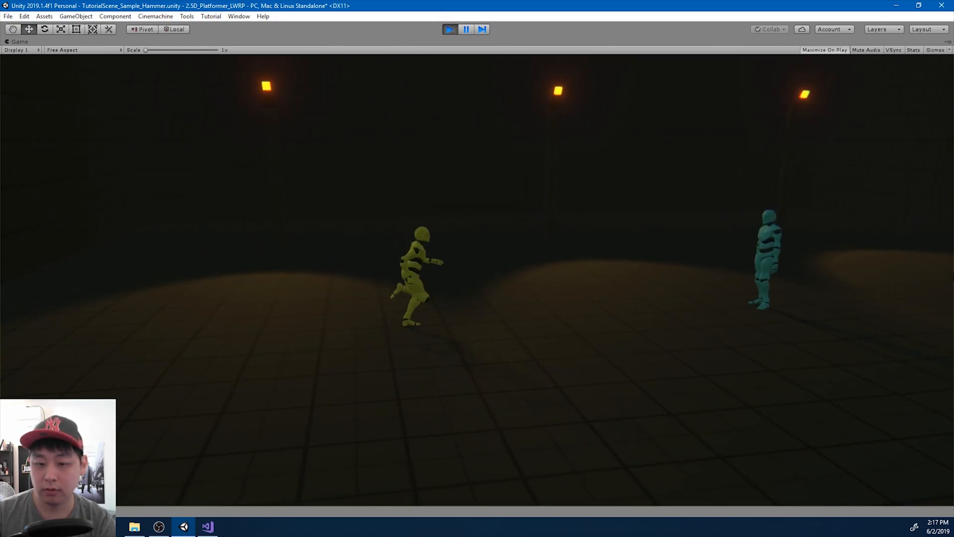
{"action": "key", "text": "shift+a"}
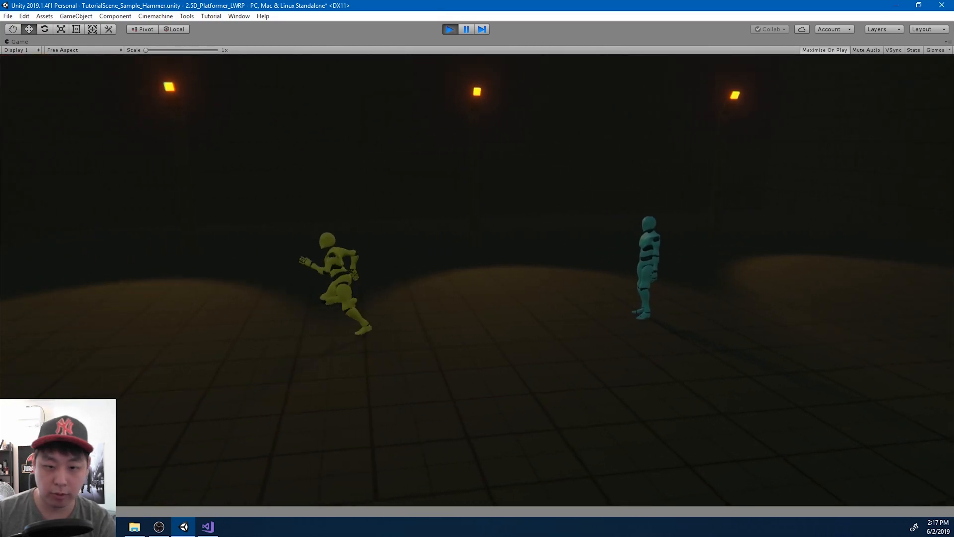
{"action": "key", "text": "shift+d"}
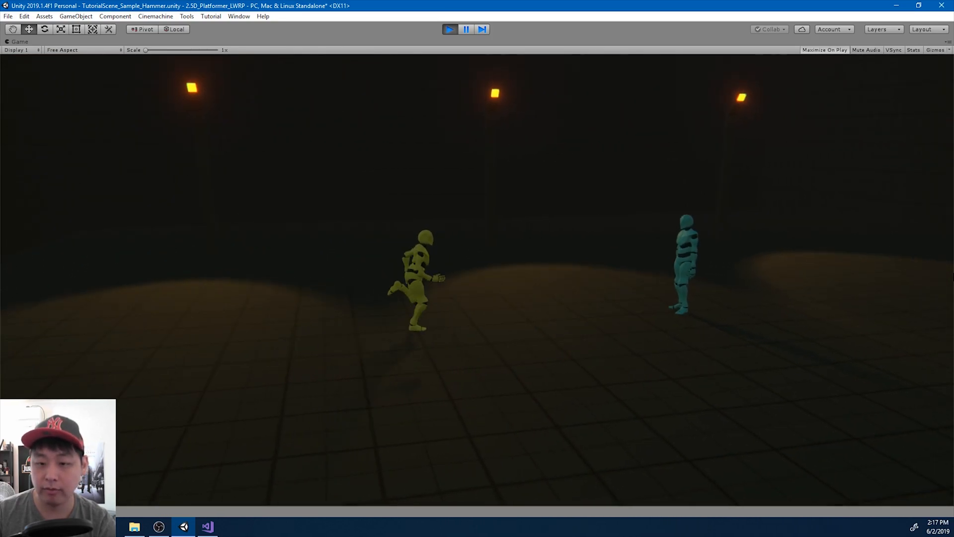
{"action": "key", "text": "shift+a"}
{"action": "key", "text": "shift+d"}
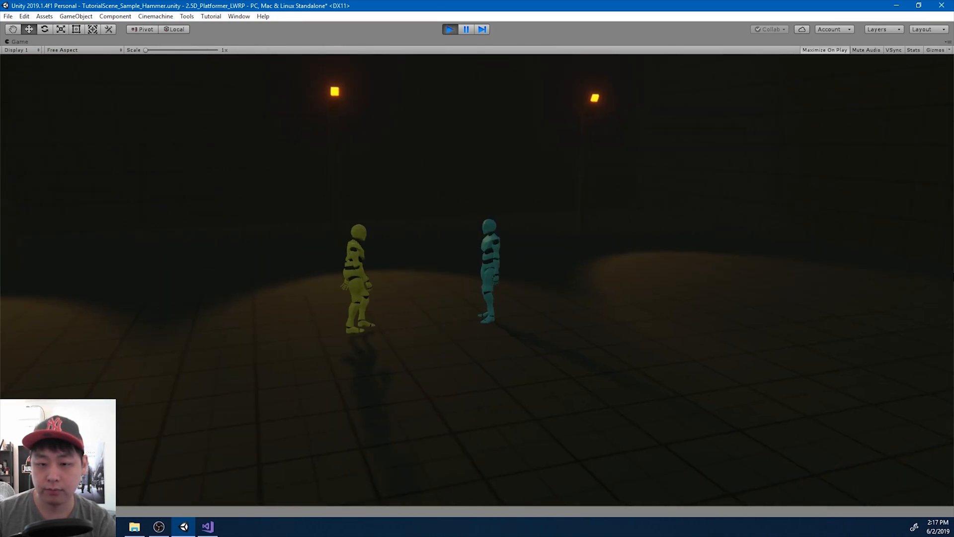
{"action": "key", "text": "shift+a"}
{"action": "key", "text": "shift+a"}
{"action": "key", "text": "shift+d"}
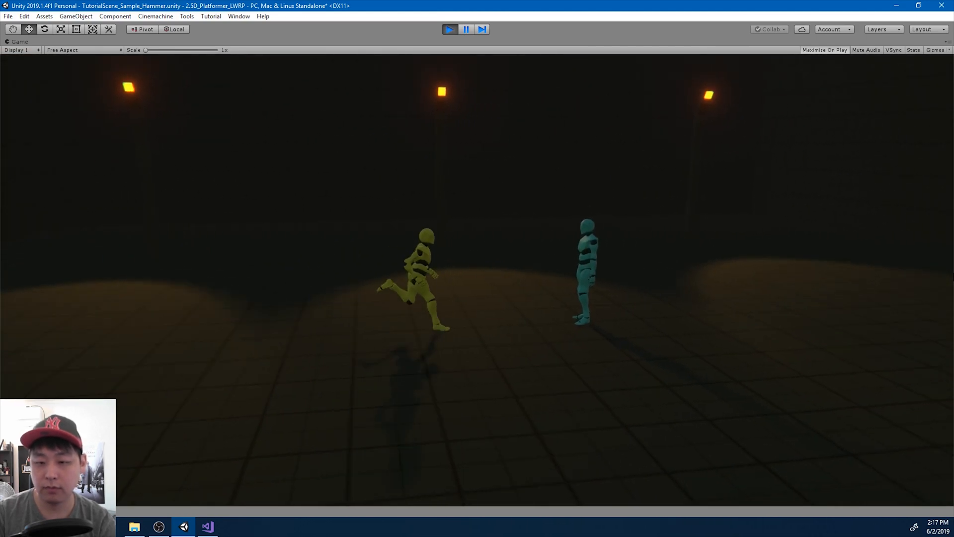
- Attack the blue character in the maximized game, and move the yellow character away and back again
{"action": "key", "text": "Return"}
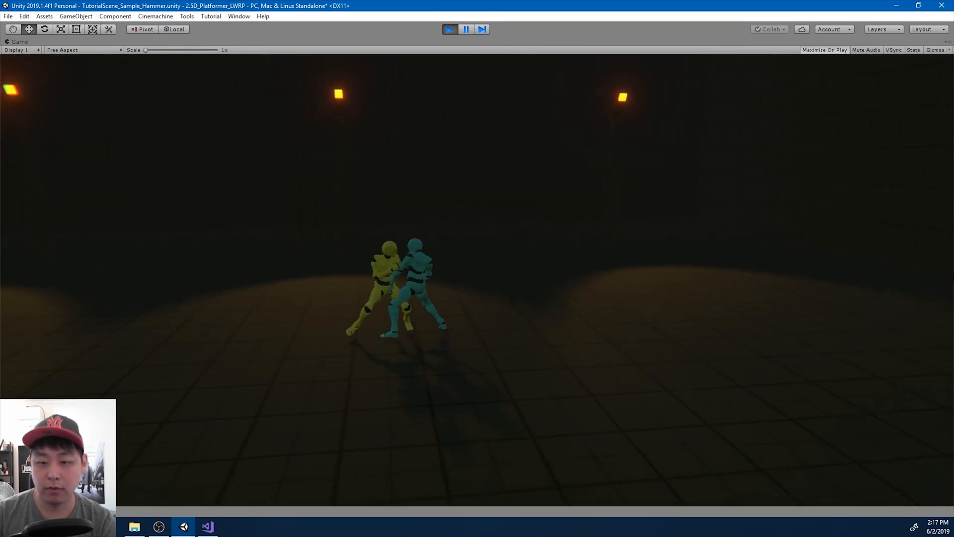
{"action": "key", "text": "shift+a"}
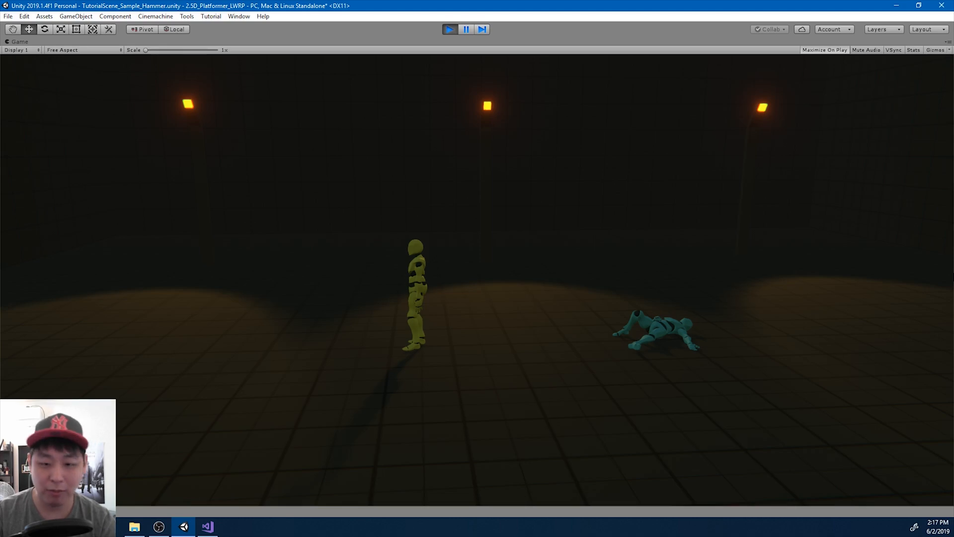
{"action": "key", "text": "a"}
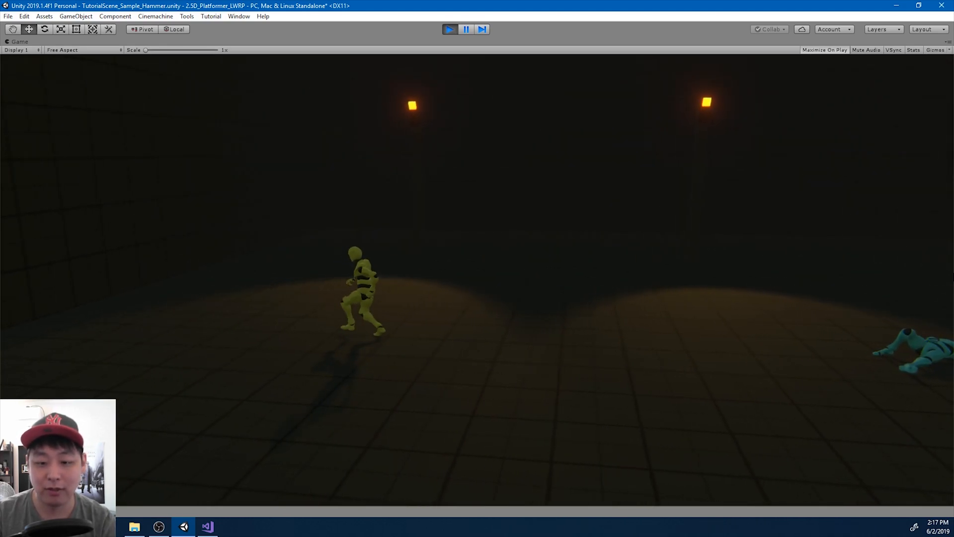
{"action": "key", "text": "d"}
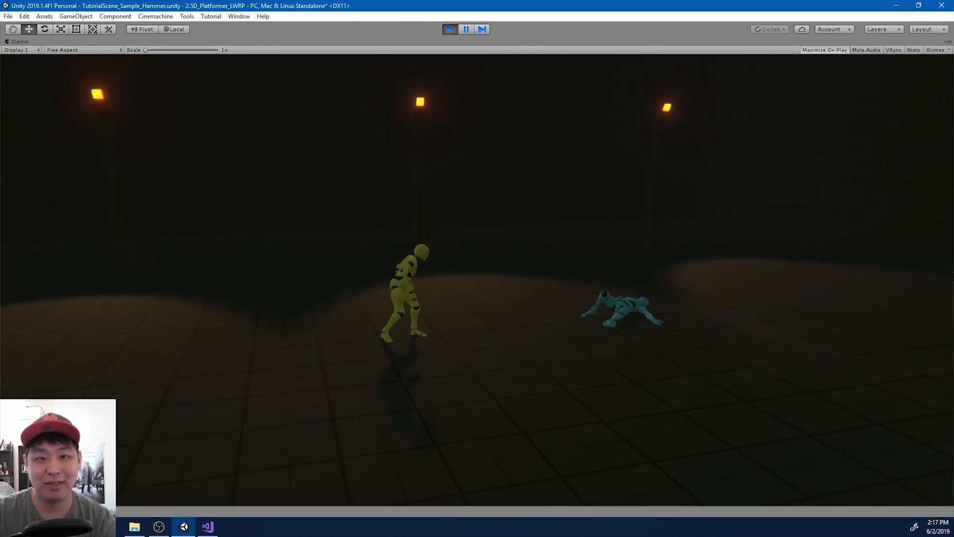